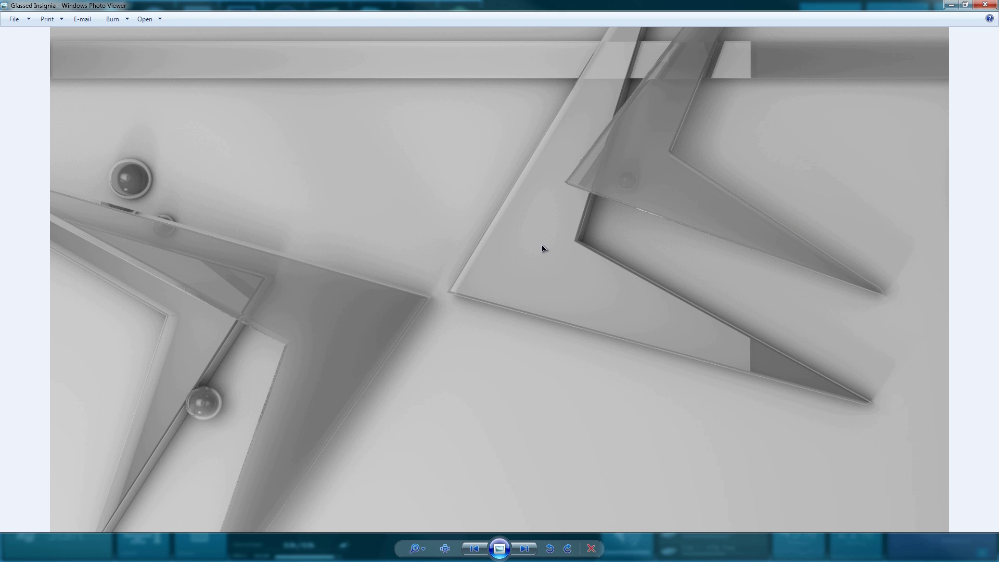
Close the reference image and create a 1920 x 1080 px RGB document with transparent background in Photoshop, fitted to the window.
{"action": "left_click", "coordinate": [985, 5]}
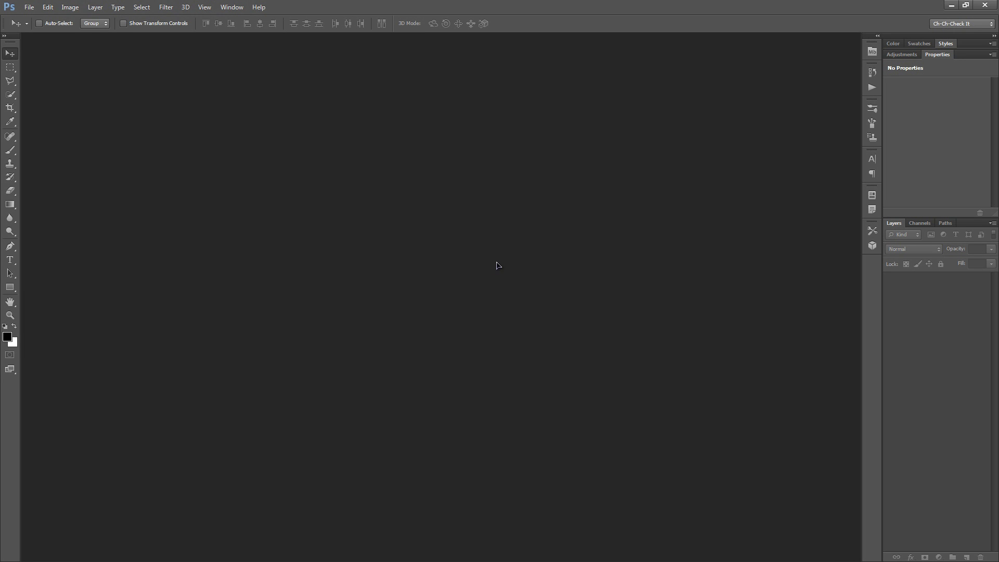
{"action": "left_click", "coordinate": [29, 7]}
{"action": "left_click", "coordinate": [43, 20]}
{"action": "left_click", "coordinate": [428, 231]}
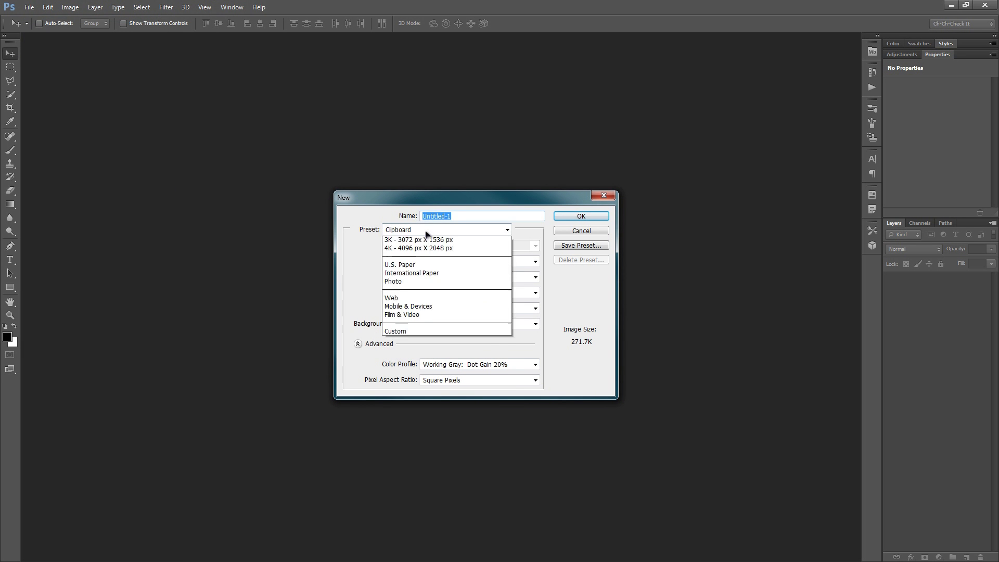
{"action": "left_click", "coordinate": [447, 275]}
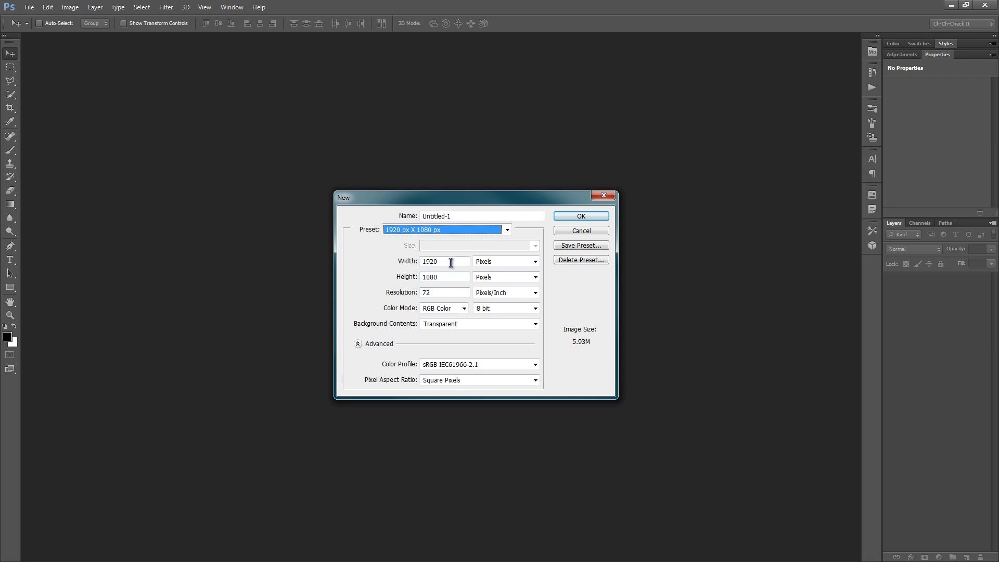
{"action": "left_click", "coordinate": [451, 262]}
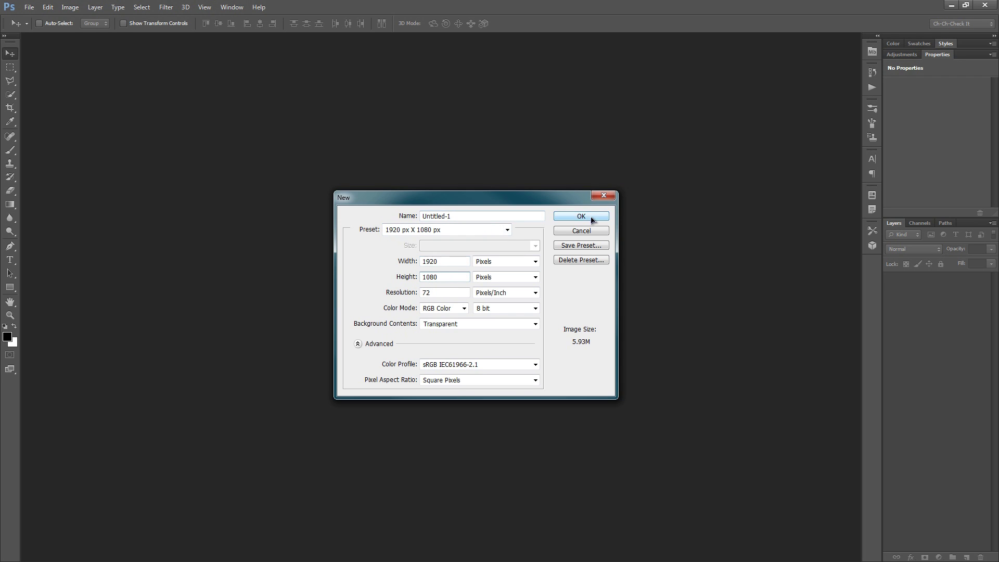
{"action": "left_click", "coordinate": [581, 216]}
{"action": "key", "text": "ctrl+0"}
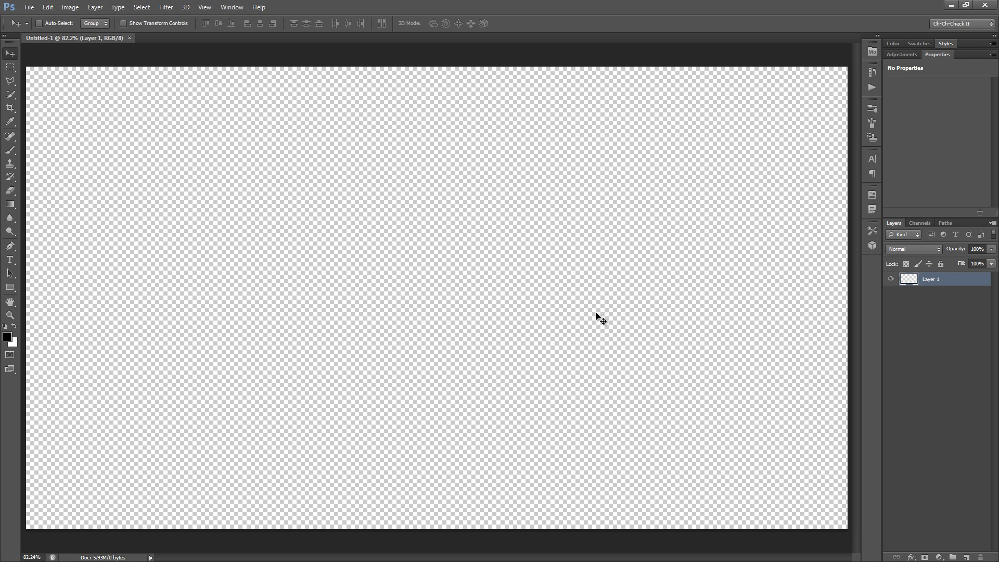
Fill the empty layer with black and rename it BG.
{"action": "key", "text": "alt+BackSpace"}
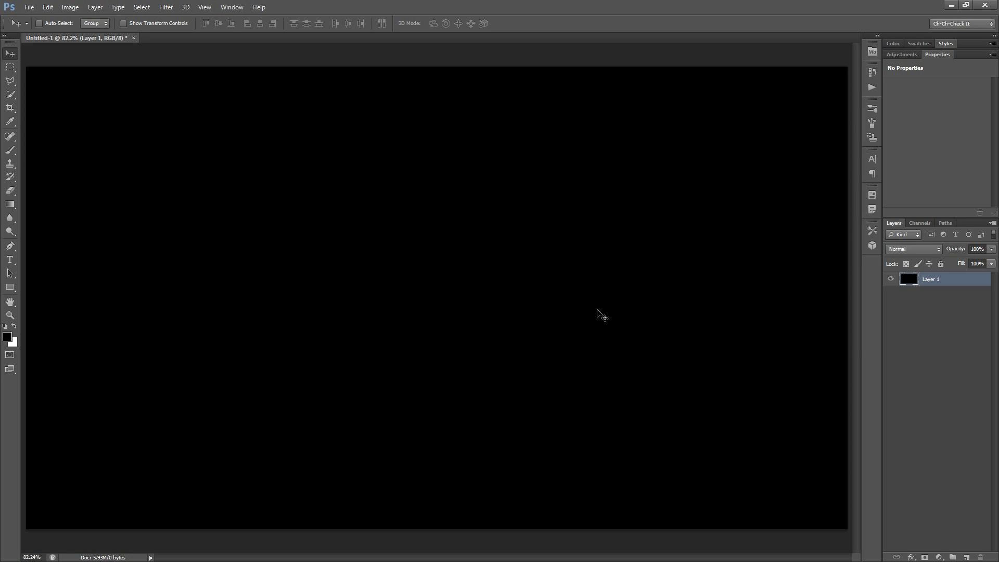
{"action": "double_click", "coordinate": [931, 278]}
{"action": "type", "text": "BG"}
{"action": "key", "text": "Return"}
Add a new layer and stamp the four-chevron brush on it in white at 1600 px, near the canvas center.
{"action": "left_click", "coordinate": [966, 558]}
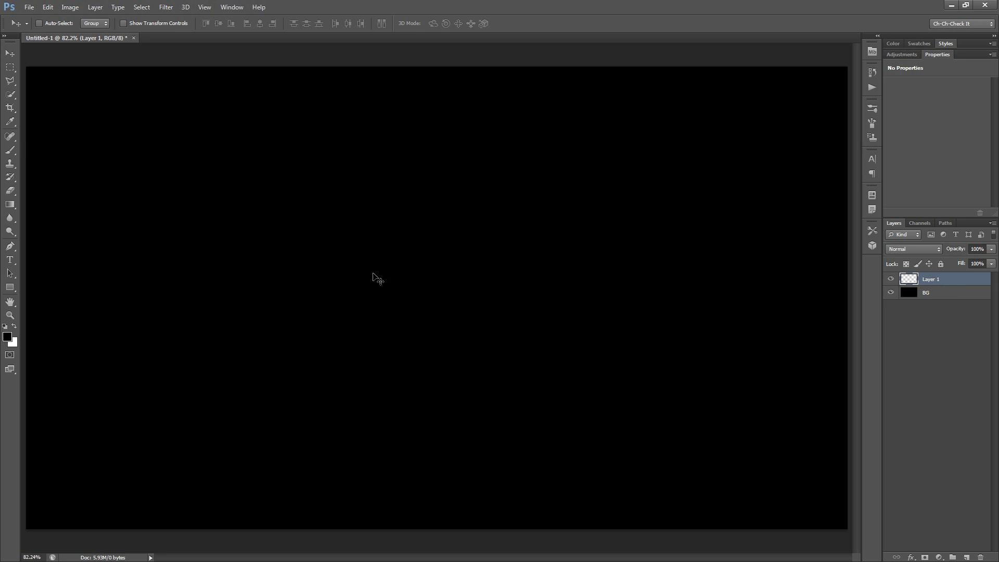
{"action": "key", "text": "b"}
{"action": "key", "text": "x"}
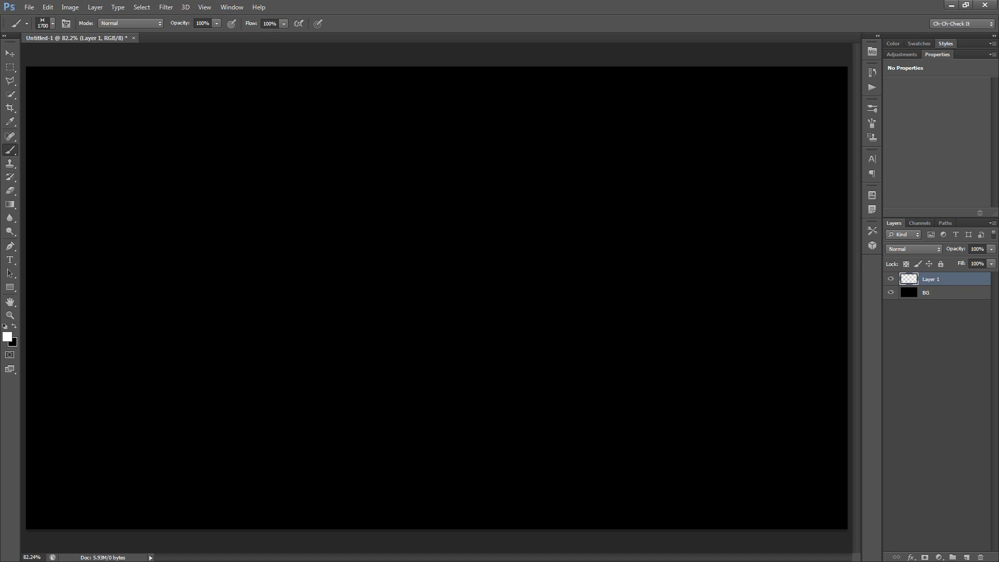
{"action": "left_click", "coordinate": [415, 293]}
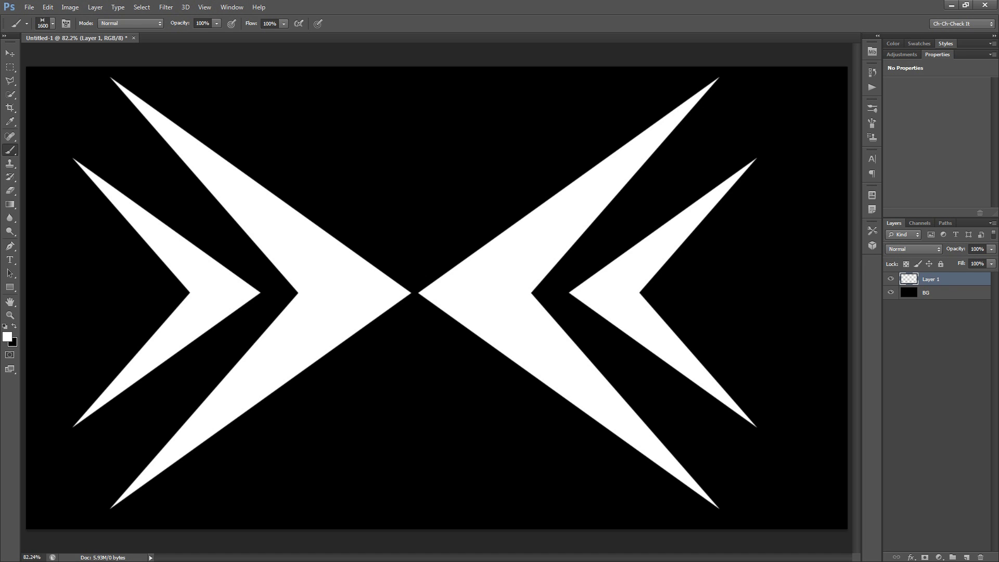
Center the stamped chevrons horizontally and vertically on the canvas, then clear the selection.
{"action": "left_click", "coordinate": [10, 54]}
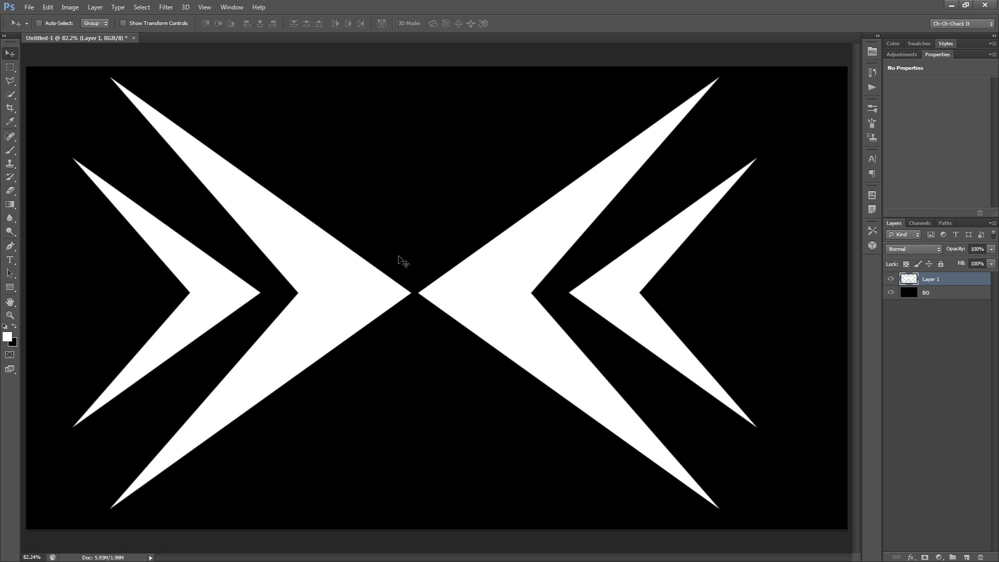
{"action": "key", "text": "ctrl+a"}
{"action": "left_click", "coordinate": [260, 23]}
{"action": "left_click", "coordinate": [219, 23]}
{"action": "key", "text": "ctrl+d"}
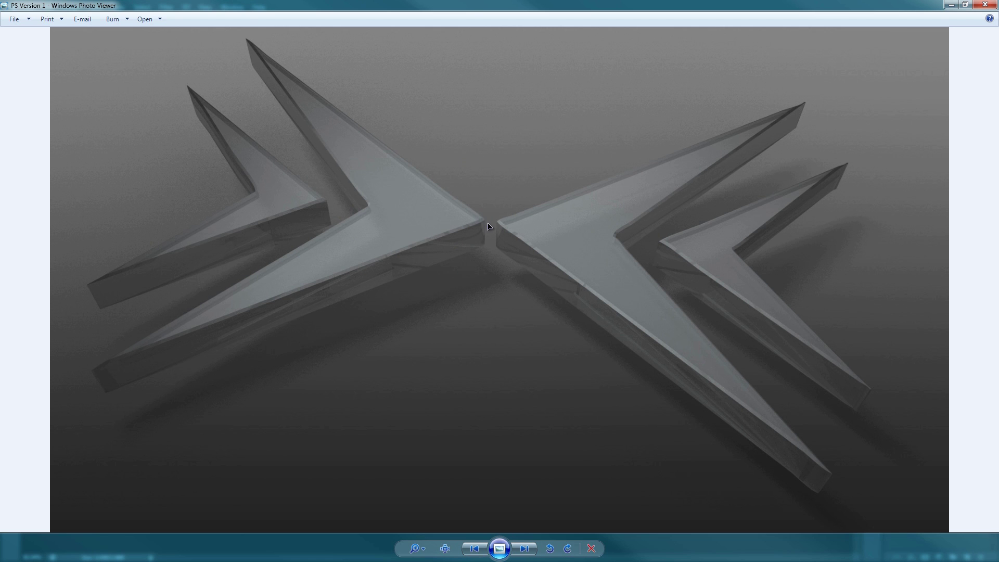
Close the reference renders, outline the small left chevron with the Polygonal Lasso and cut it to its own layer in Photoshop.
{"action": "left_click", "coordinate": [982, 7]}
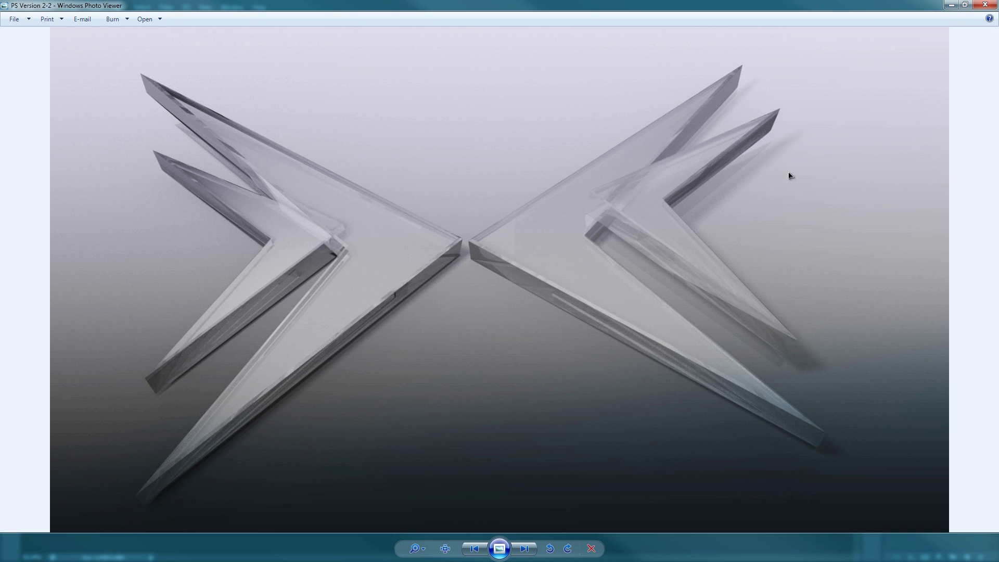
{"action": "left_click", "coordinate": [985, 5]}
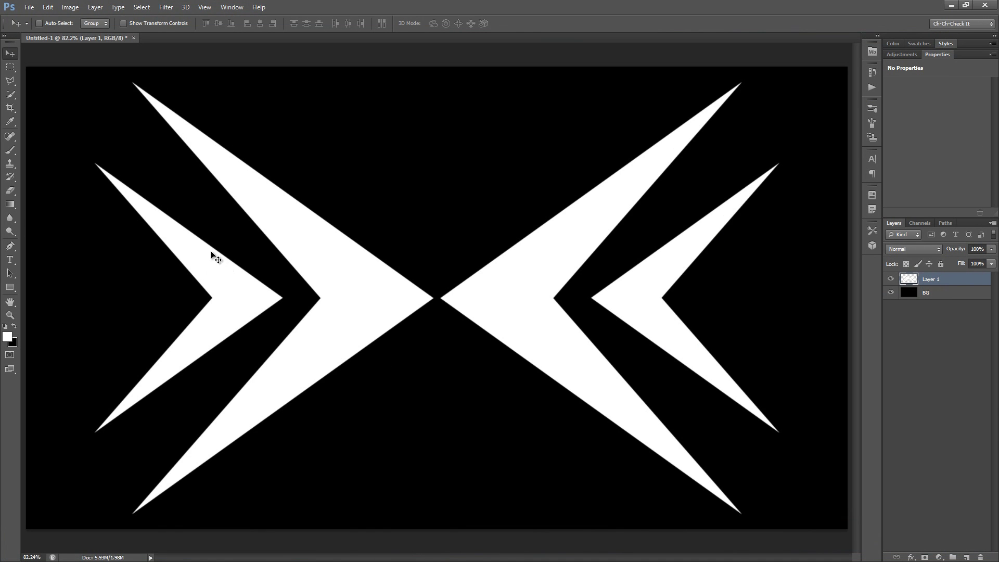
{"action": "left_click", "coordinate": [10, 81]}
{"action": "left_click", "coordinate": [60, 91]}
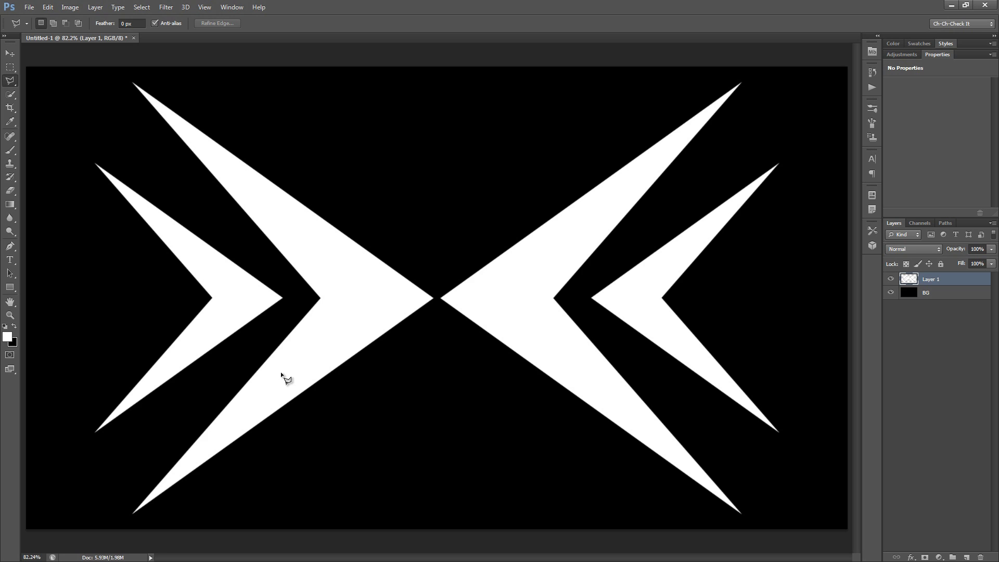
{"action": "left_click", "coordinate": [82, 485]}
{"action": "left_click", "coordinate": [301, 296]}
{"action": "left_click", "coordinate": [84, 130]}
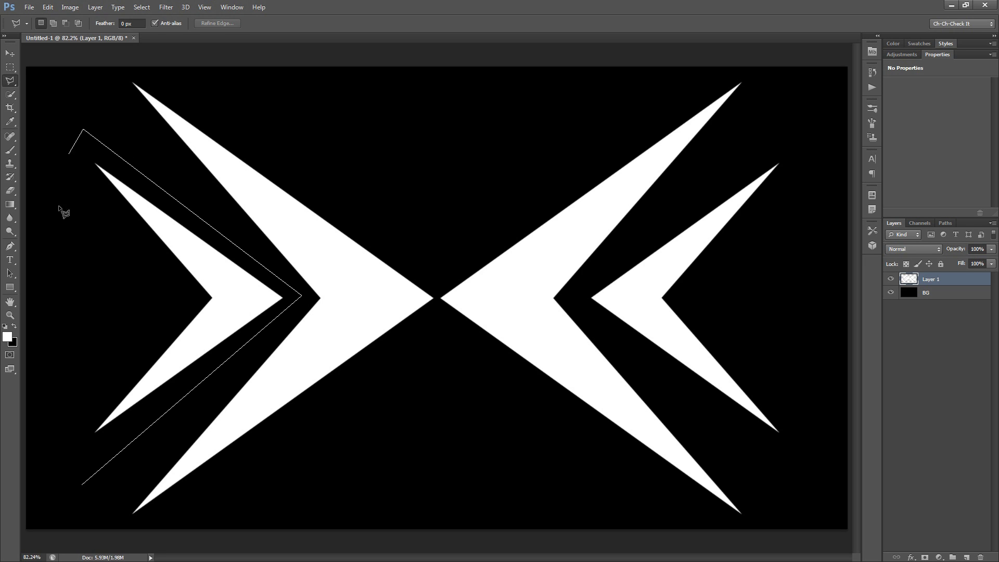
{"action": "left_click", "coordinate": [80, 484]}
{"action": "key", "text": "ctrl+j"}
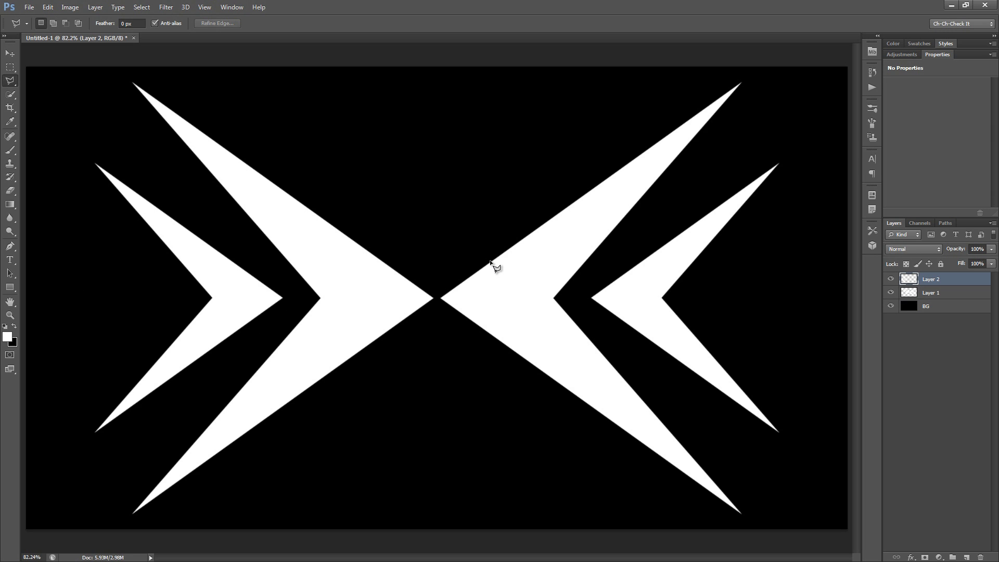
Check the new layer's content by toggling its visibility and rename the layer Left.
{"action": "left_click", "coordinate": [891, 279]}
{"action": "left_click", "coordinate": [893, 279]}
{"action": "left_click", "coordinate": [893, 279]}
{"action": "left_click", "coordinate": [892, 280]}
{"action": "double_click", "coordinate": [933, 279]}
{"action": "type", "text": "L"}
{"action": "key", "text": "Return"}
{"action": "left_click", "coordinate": [891, 280]}
{"action": "left_click", "coordinate": [891, 280]}
Outline the large left chevron on Layer 1 with the Polygonal Lasso and cut it to its own layer.
{"action": "left_click", "coordinate": [935, 295]}
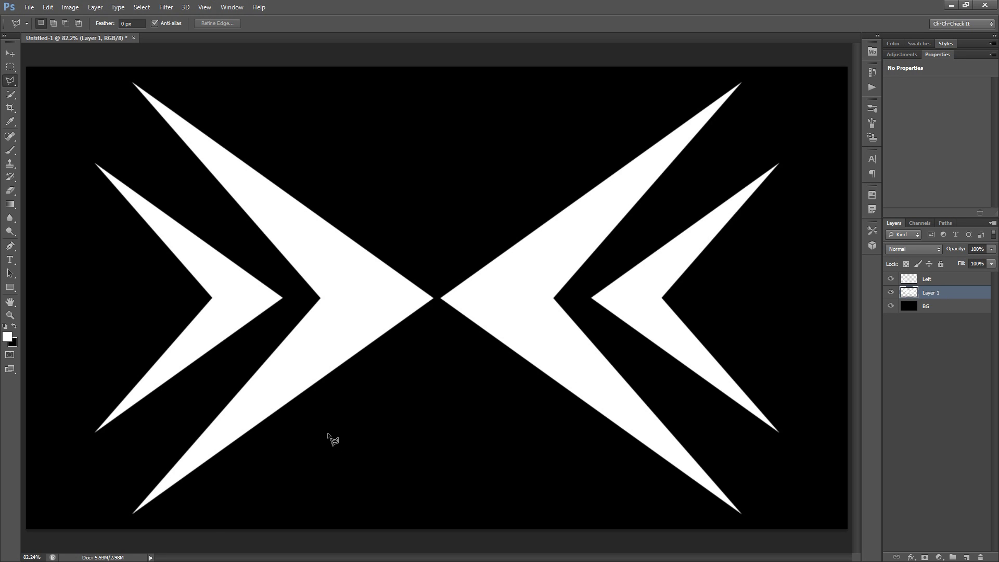
{"action": "left_click", "coordinate": [140, 535]}
{"action": "left_click", "coordinate": [433, 305]}
{"action": "left_click", "coordinate": [439, 289]}
{"action": "left_click", "coordinate": [282, 115]}
{"action": "left_click", "coordinate": [132, 70]}
{"action": "left_click", "coordinate": [111, 86]}
{"action": "left_click", "coordinate": [295, 300]}
{"action": "left_click", "coordinate": [111, 502]}
{"action": "double_click", "coordinate": [127, 534]}
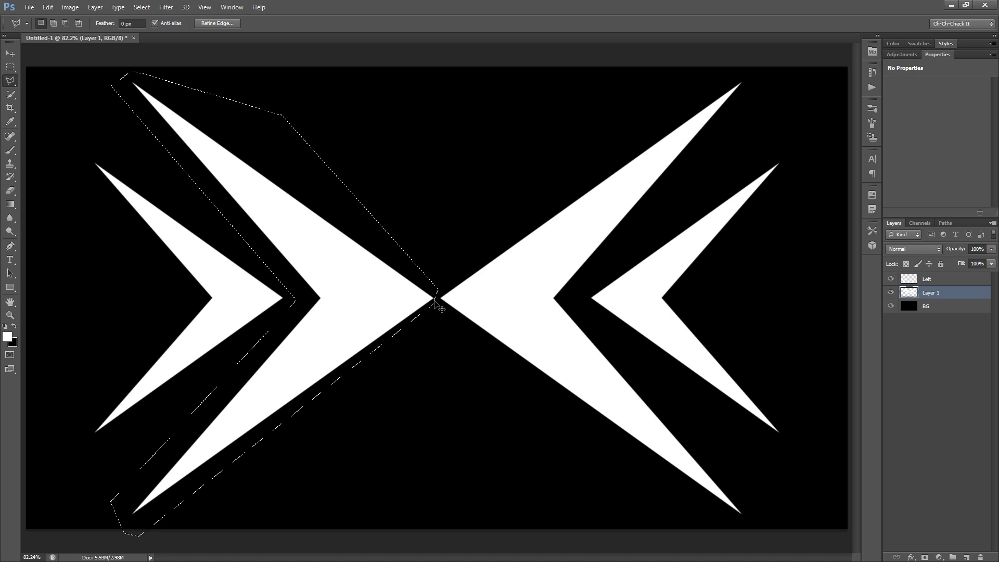
{"action": "key", "text": "ctrl+j"}
Toggle the large left chevron's layer off and on to check it, and rename it Center-Left.
{"action": "left_click", "coordinate": [891, 293]}
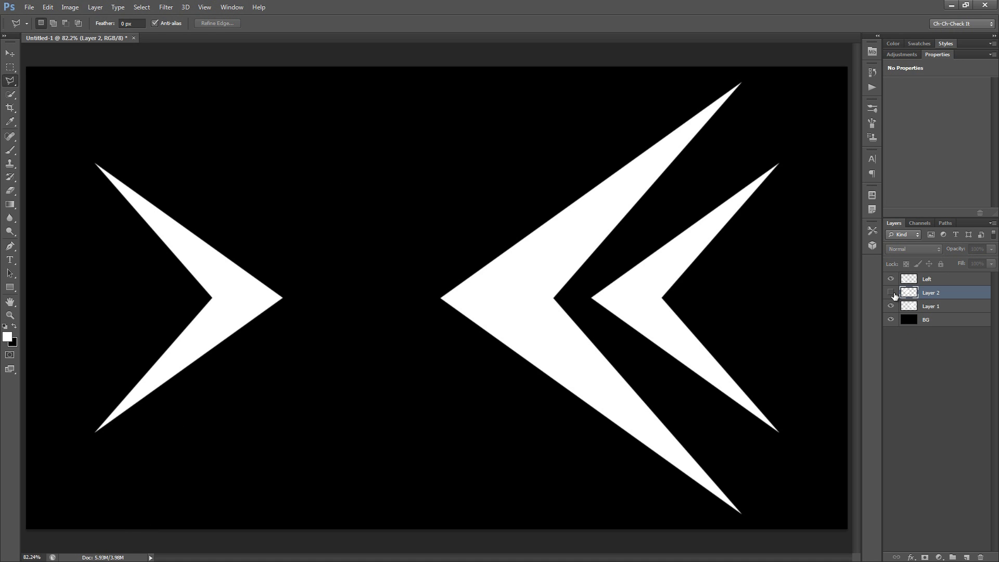
{"action": "left_click", "coordinate": [891, 293]}
{"action": "double_click", "coordinate": [932, 293]}
{"action": "type", "text": "Center"}
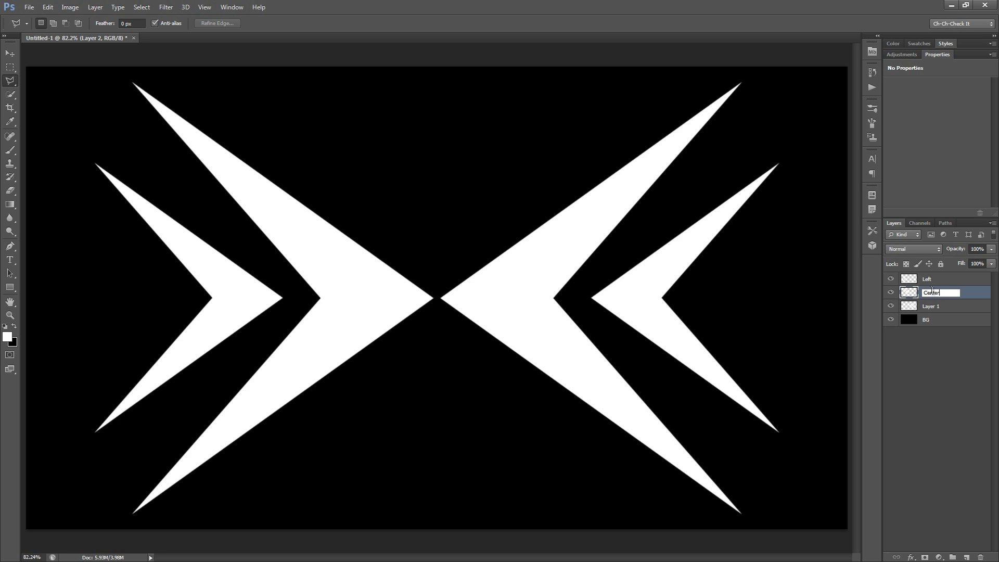
{"action": "key", "text": "Return"}
Outline the large right chevron on Layer 1 with the Polygonal Lasso and cut it to its own layer.
{"action": "left_click", "coordinate": [937, 307]}
{"action": "left_click", "coordinate": [436, 309]}
{"action": "left_click", "coordinate": [758, 536]}
{"action": "left_click", "coordinate": [762, 493]}
{"action": "left_click", "coordinate": [574, 293]}
{"action": "left_click", "coordinate": [788, 69]}
{"action": "left_click", "coordinate": [715, 64]}
{"action": "left_click", "coordinate": [442, 273]}
{"action": "double_click", "coordinate": [435, 307]}
{"action": "key", "text": "ctrl+z"}
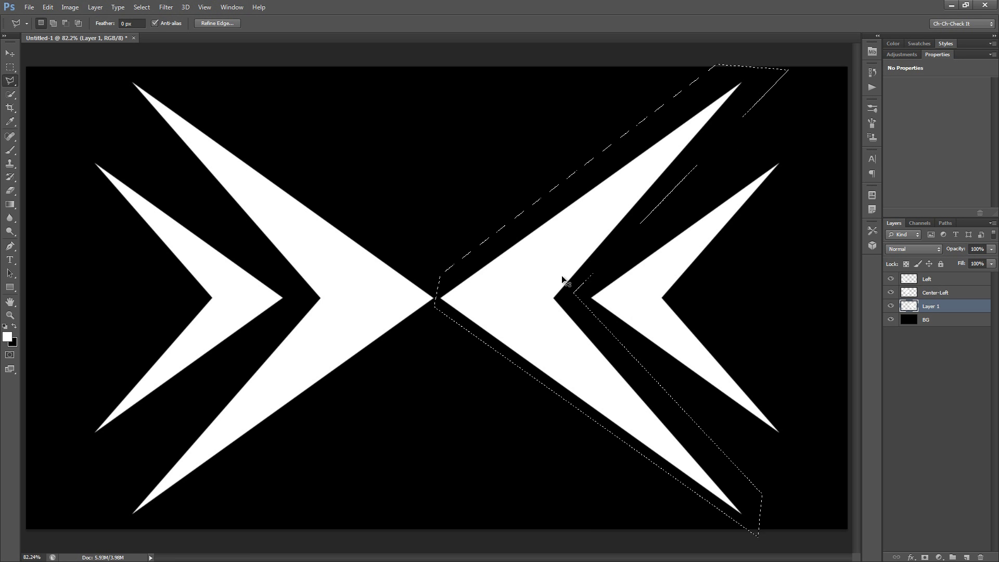
{"action": "key", "text": "ctrl+j"}
Rename the large right chevron's layer Center-Right.
{"action": "double_click", "coordinate": [932, 306]}
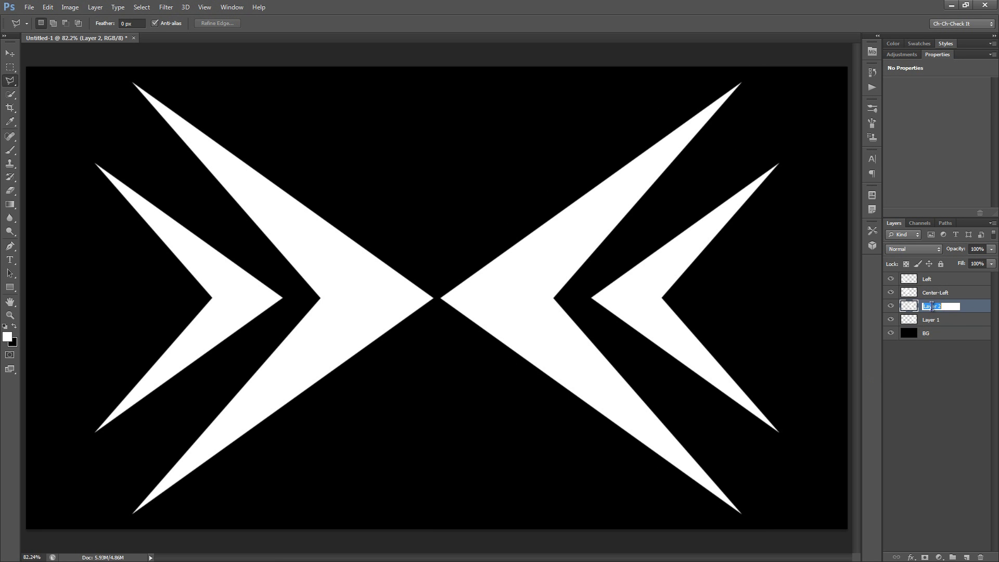
{"action": "type", "text": "Center-Right"}
{"action": "key", "text": "Return"}
Check the remaining small chevron on Layer 1 by toggling its visibility and rename the layer Right.
{"action": "left_click", "coordinate": [893, 323]}
{"action": "left_click", "coordinate": [892, 321]}
{"action": "left_click", "coordinate": [892, 321]}
{"action": "left_click", "coordinate": [892, 322]}
{"action": "left_click", "coordinate": [892, 322]}
{"action": "double_click", "coordinate": [935, 319]}
{"action": "type", "text": "Right"}
{"action": "key", "text": "Return"}
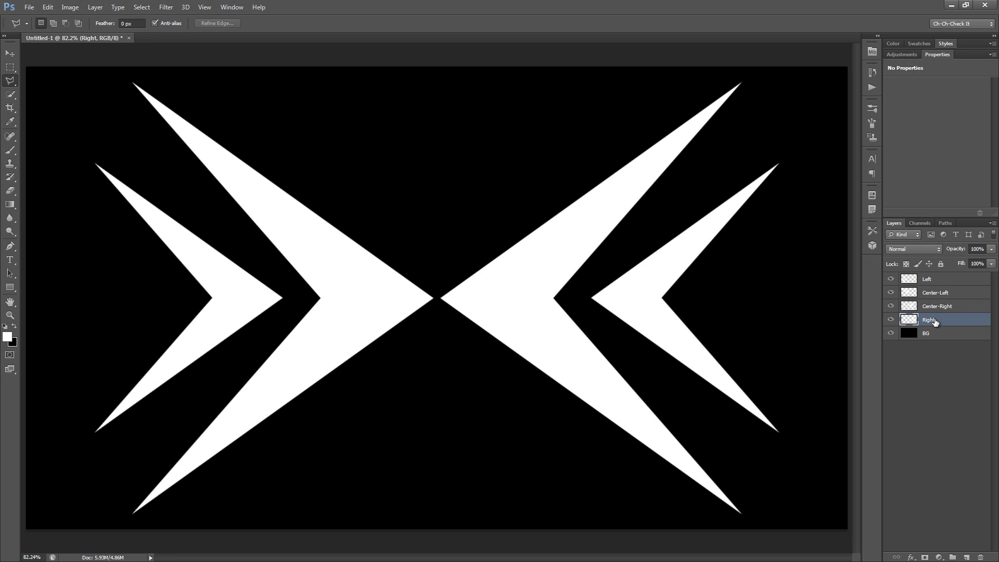
Check the separation of the chevrons by hiding all four layers one by one and showing them again.
{"action": "left_click", "coordinate": [891, 320]}
{"action": "left_click", "coordinate": [891, 306]}
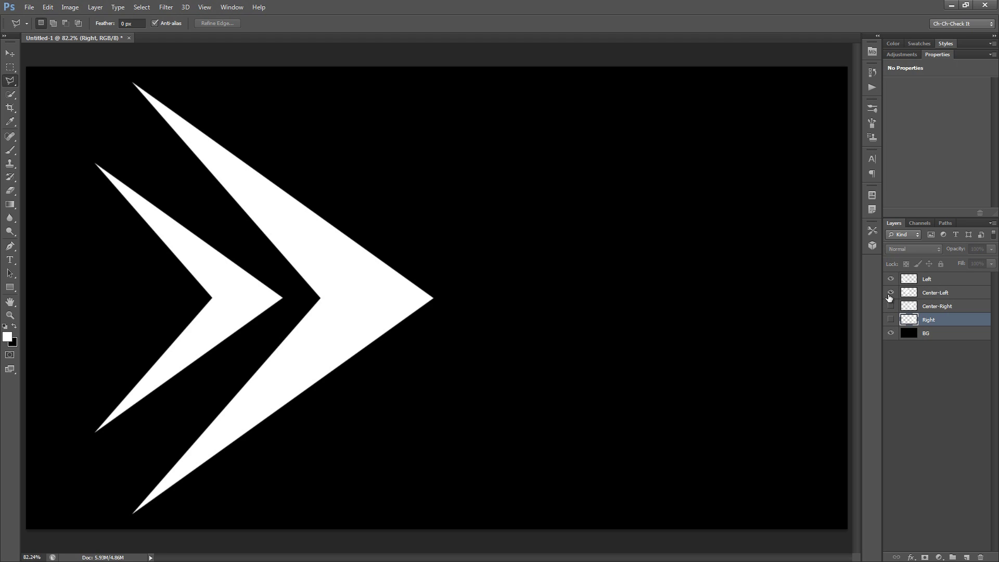
{"action": "left_click", "coordinate": [891, 293]}
{"action": "left_click", "coordinate": [891, 279]}
{"action": "left_click", "coordinate": [891, 279]}
{"action": "left_click", "coordinate": [890, 293]}
{"action": "left_click", "coordinate": [891, 306]}
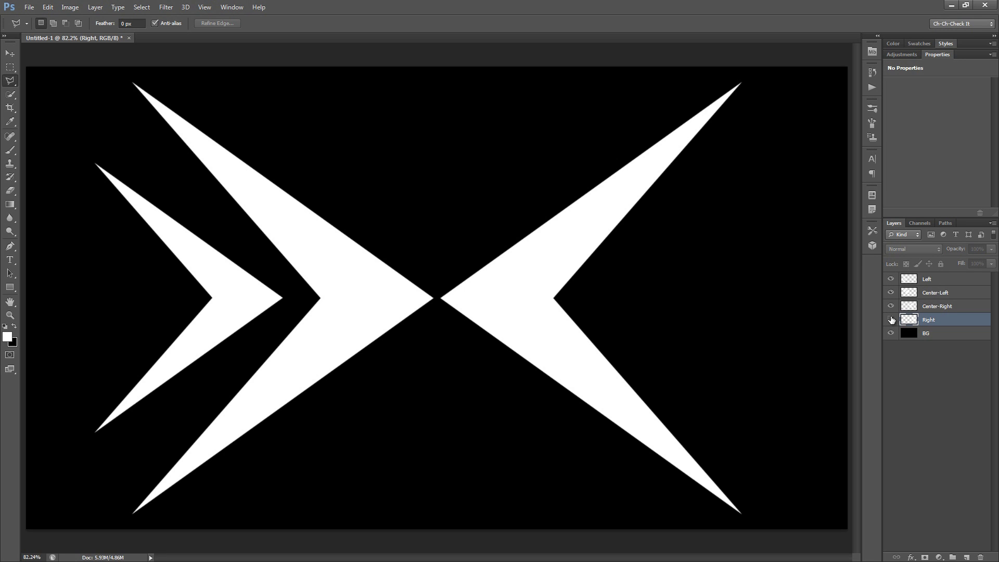
{"action": "left_click", "coordinate": [890, 319]}
Hide the Center-Left, Center-Right and Right layers and create a 3D extrusion from the Left layer, switching to the 3D workspace.
{"action": "left_click", "coordinate": [921, 281]}
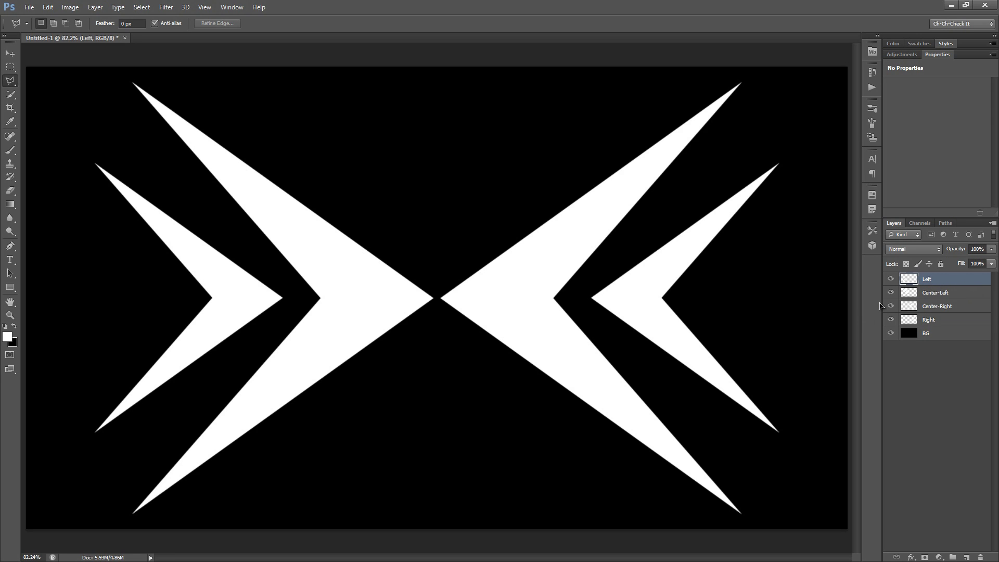
{"action": "left_click_drag", "start_coordinate": [891, 292], "coordinate": [891, 319]}
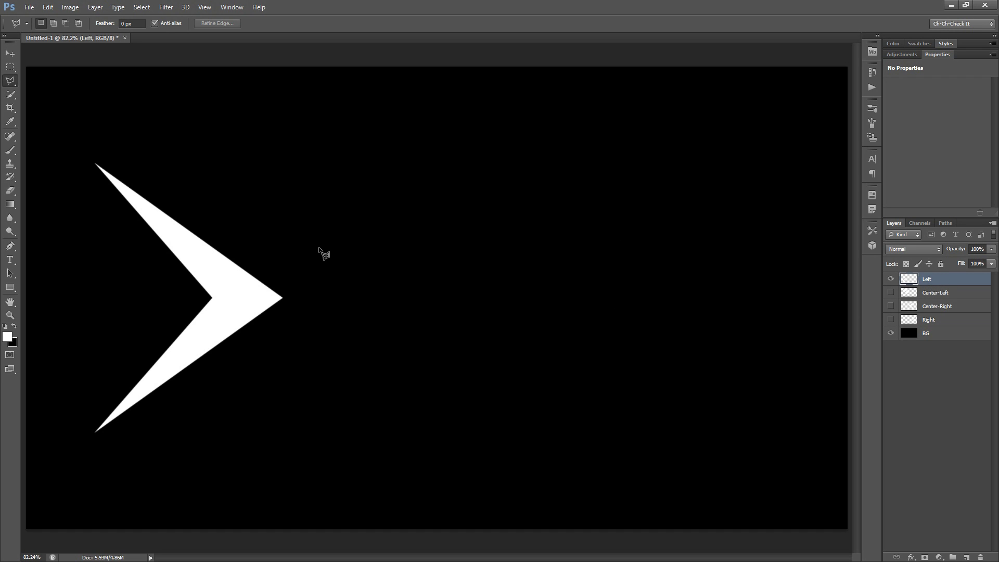
{"action": "left_click", "coordinate": [186, 10]}
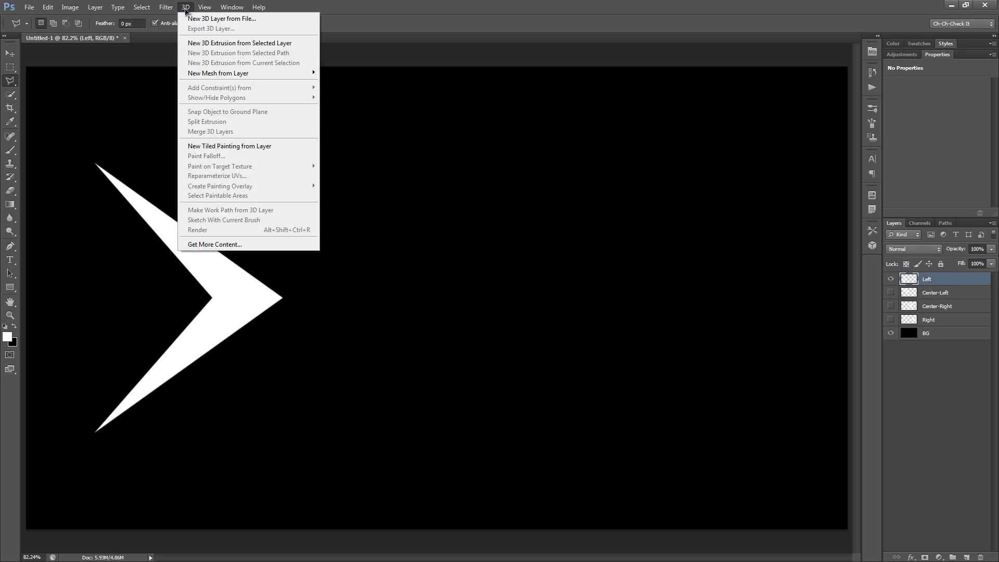
{"action": "left_click", "coordinate": [283, 43]}
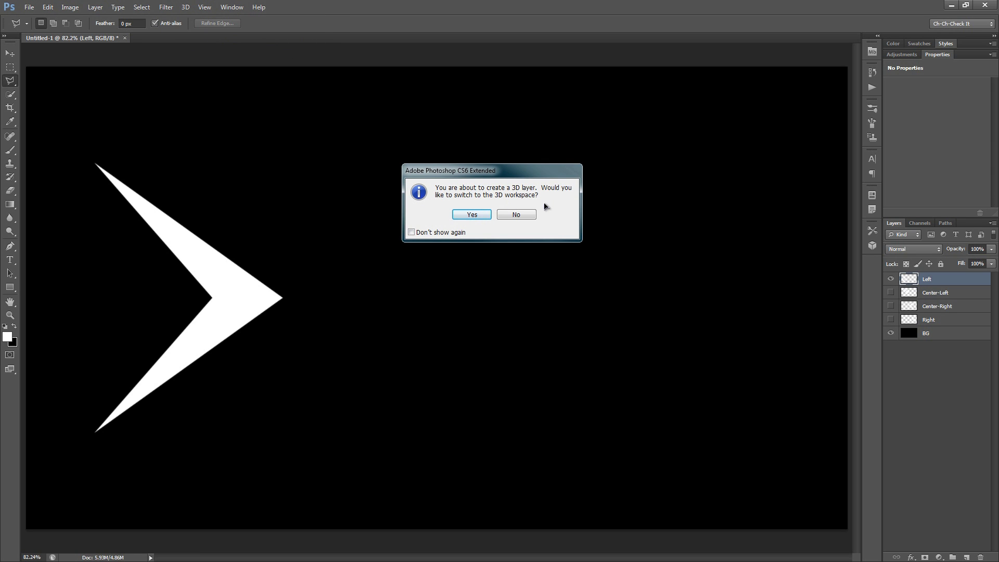
{"action": "left_click", "coordinate": [471, 215]}
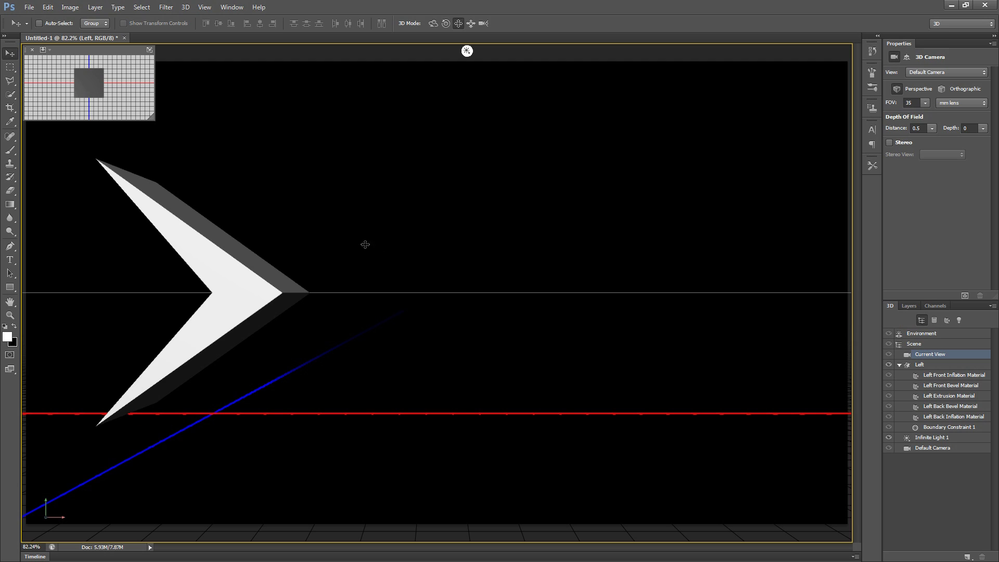
Try a field of view of 40 for the 3D camera's mm lens, then set it to 35.
{"action": "left_click", "coordinate": [918, 102]}
{"action": "type", "text": "40"}
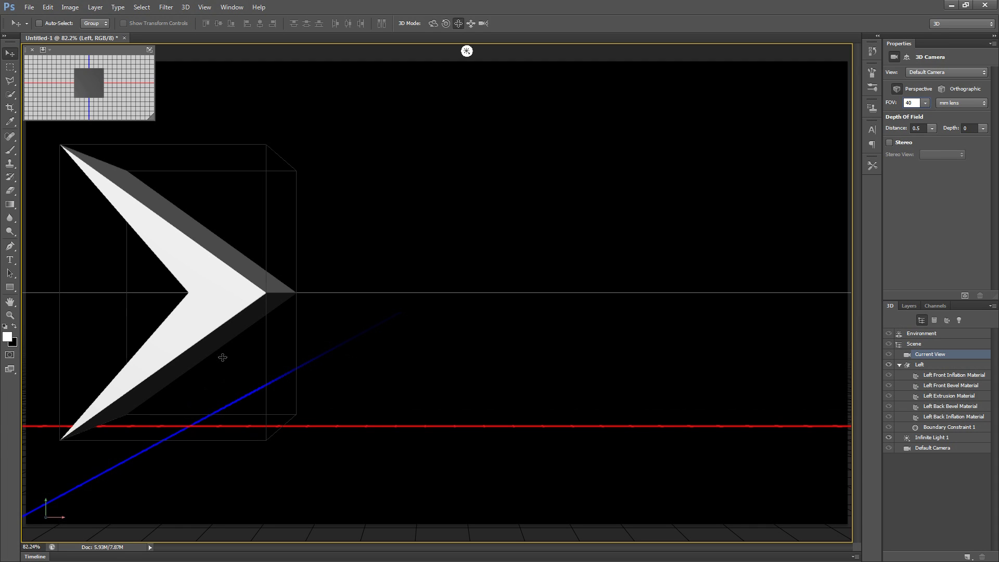
{"action": "left_click_drag", "start_coordinate": [918, 103], "coordinate": [895, 106]}
{"action": "type", "text": "35"}
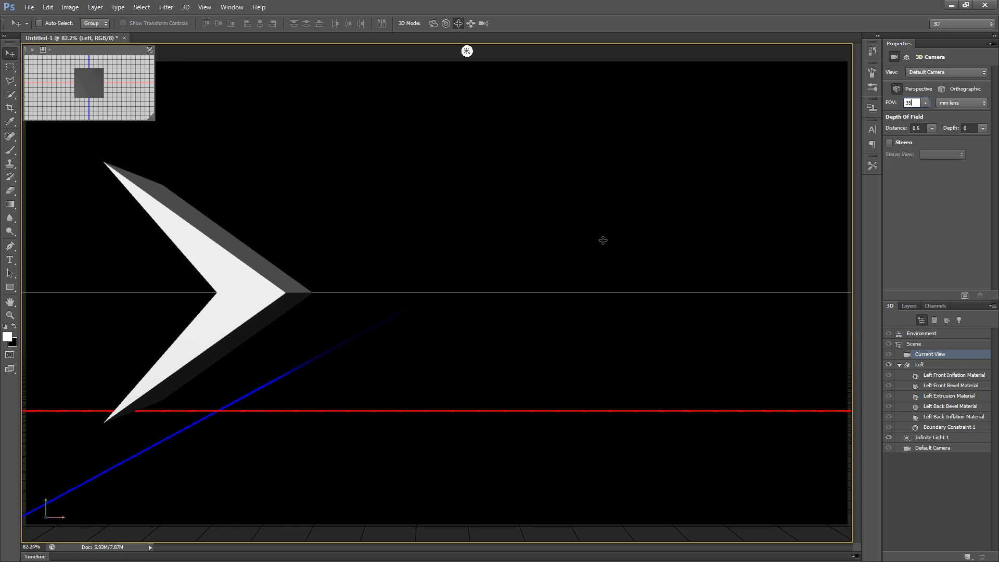
{"action": "key", "text": "Return"}
Set the Left mesh's extrusion depth to 75.
{"action": "left_click", "coordinate": [937, 366]}
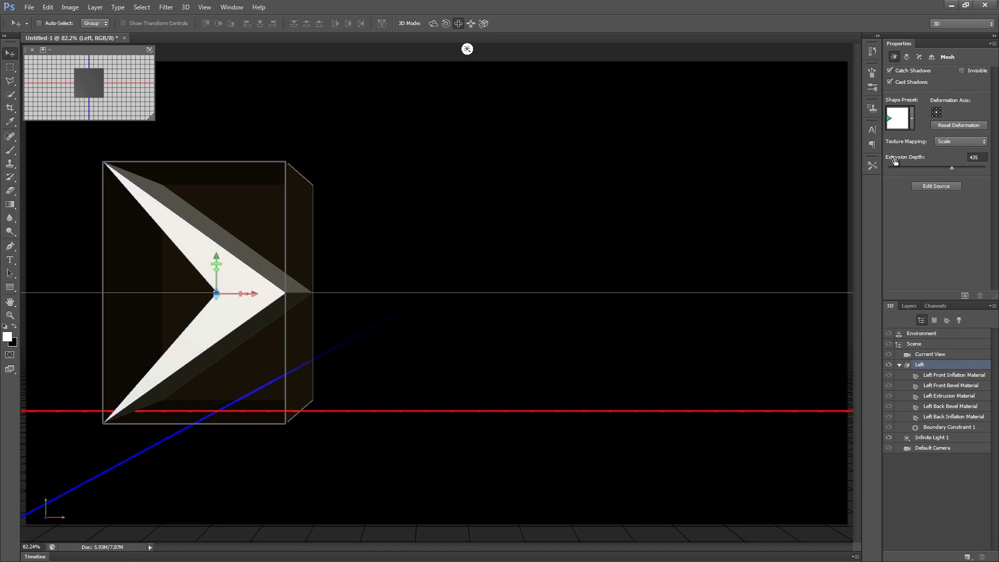
{"action": "left_click", "coordinate": [980, 159]}
{"action": "type", "text": "75"}
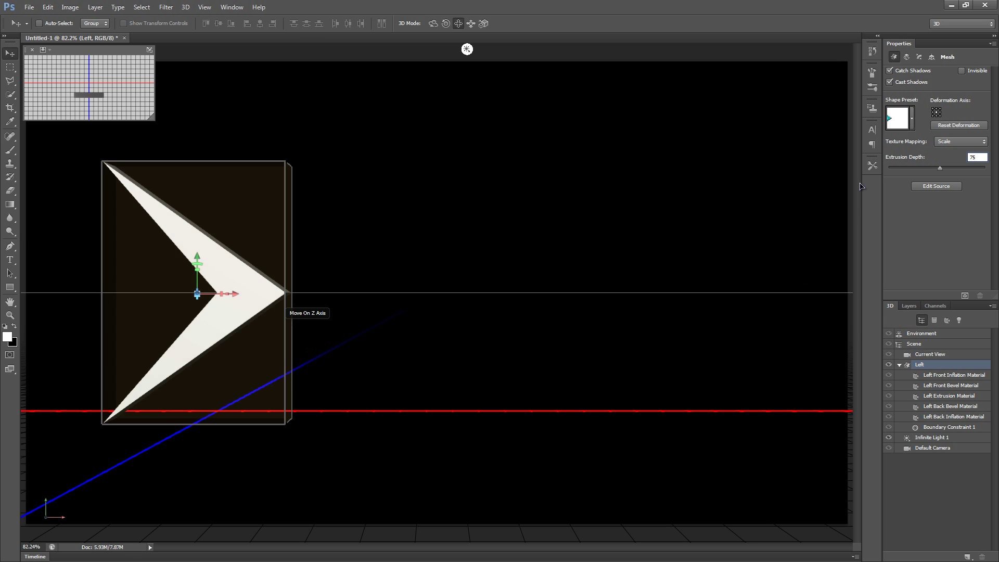
Set the Left mesh's cap bevel width to 8% and apply the cap to the Front and Back sides.
{"action": "left_click", "coordinate": [920, 57]}
{"action": "left_click", "coordinate": [920, 58]}
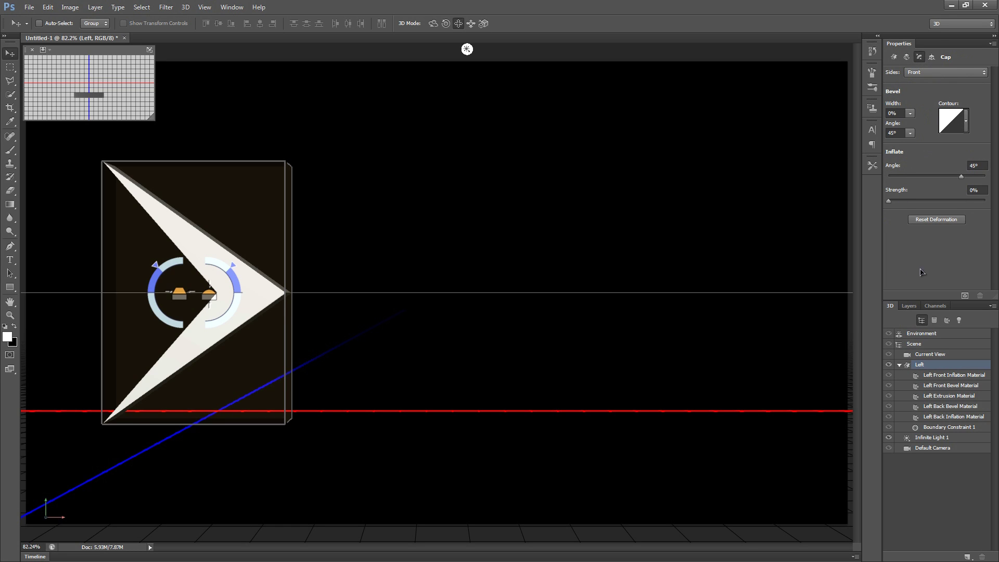
{"action": "left_click", "coordinate": [892, 114]}
{"action": "type", "text": "8"}
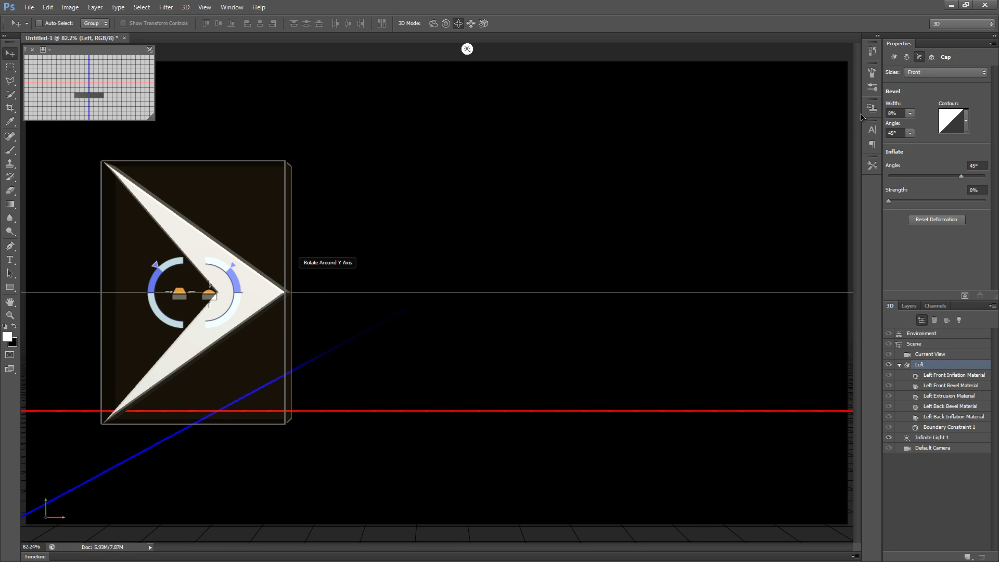
{"action": "left_click", "coordinate": [931, 73]}
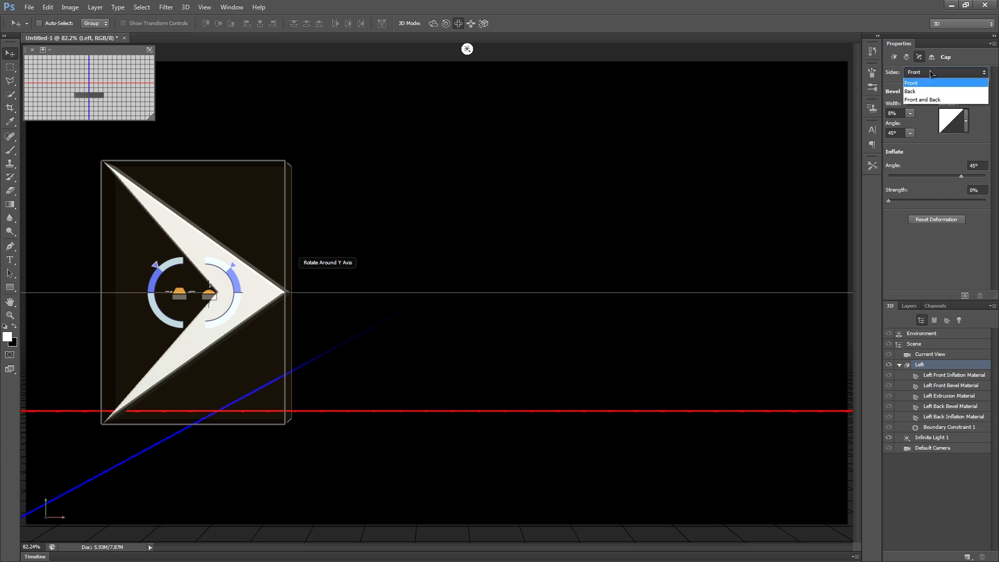
{"action": "left_click", "coordinate": [930, 101]}
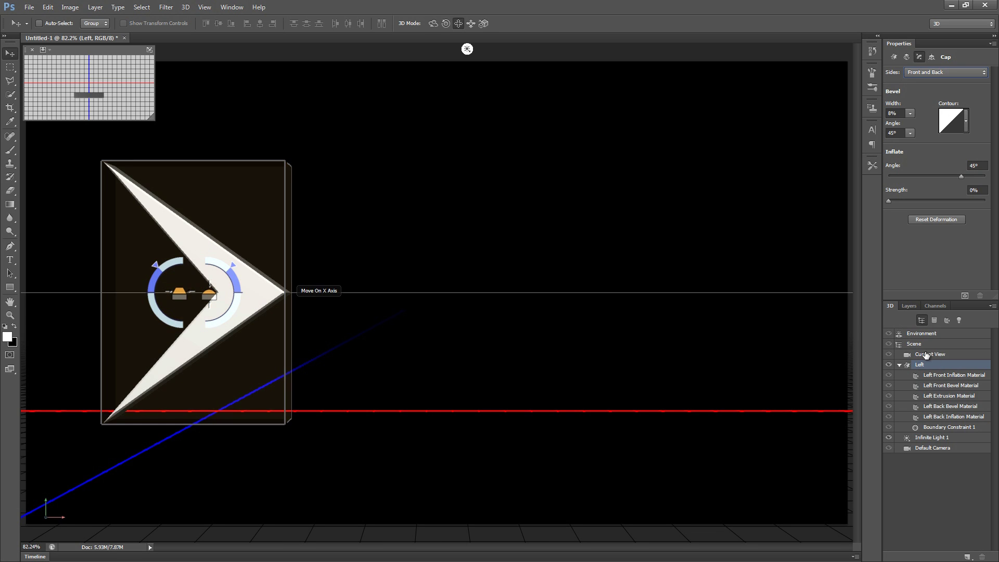
Apply the No Texture material preset to the Left Front Inflation Material.
{"action": "scroll", "coordinate": [958, 376], "scroll_direction": "up", "scroll_amount": 2}
{"action": "left_click", "coordinate": [952, 376]}
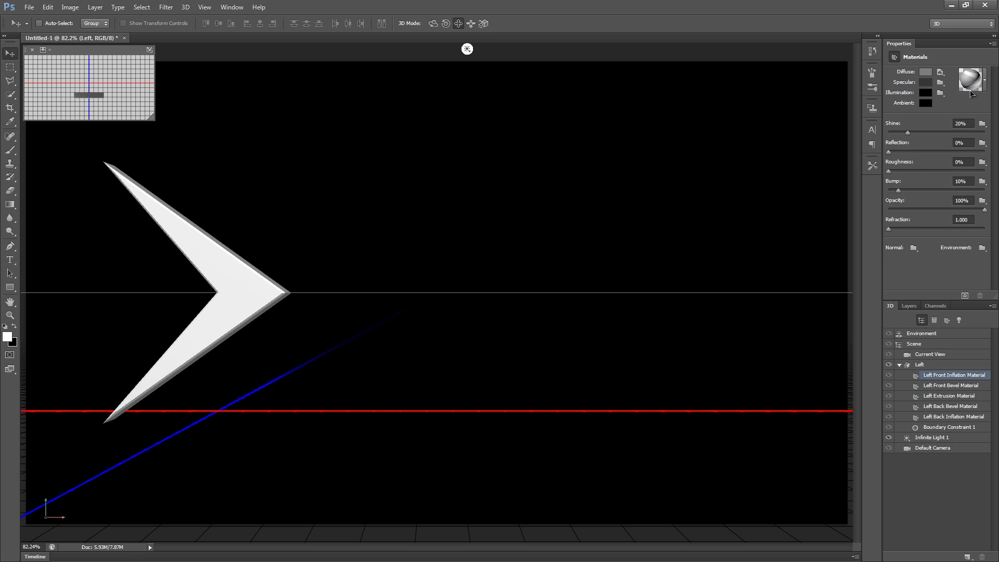
{"action": "left_click", "coordinate": [985, 81]}
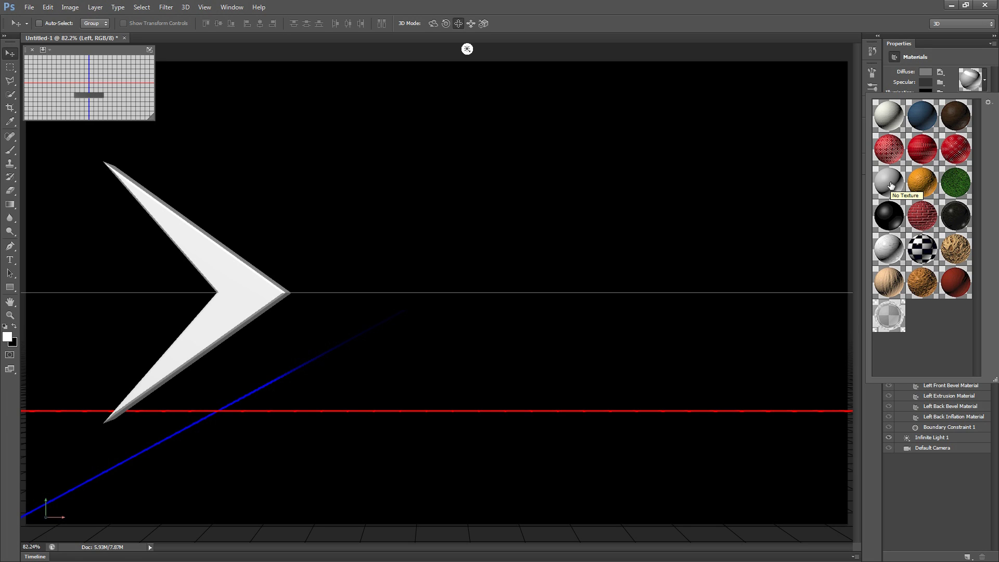
{"action": "left_click", "coordinate": [891, 185]}
{"action": "left_click", "coordinate": [985, 82]}
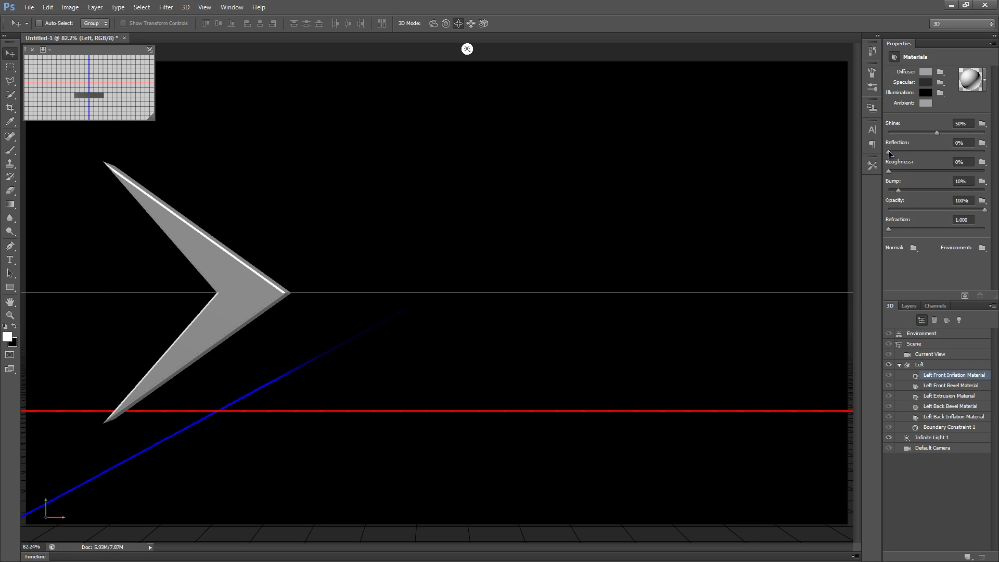
Set the Left Front Inflation Material's reflection to 100%, opacity to 25% and refraction to 3.000.
{"action": "left_click_drag", "start_coordinate": [889, 154], "coordinate": [990, 155]}
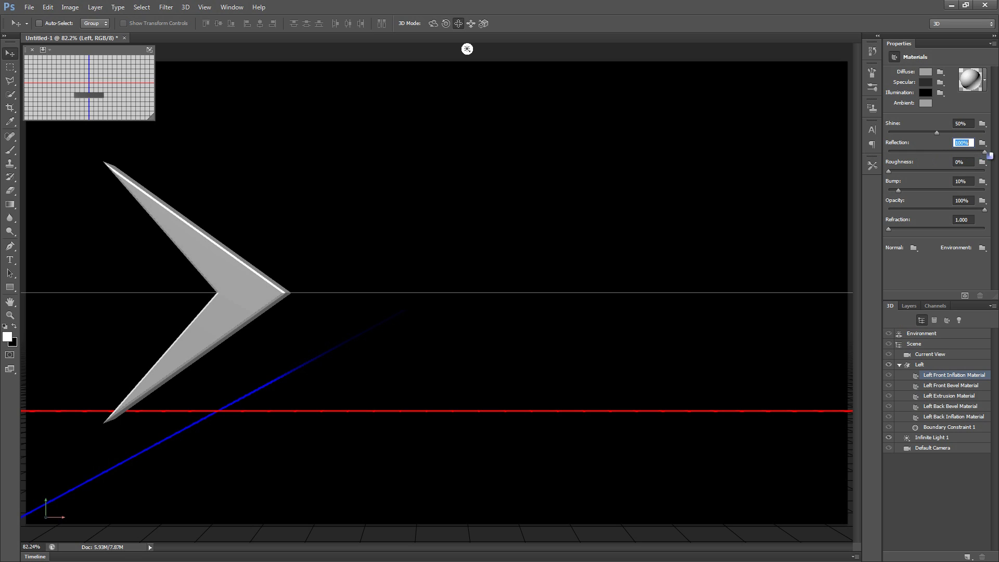
{"action": "left_click_drag", "start_coordinate": [985, 210], "coordinate": [916, 213]}
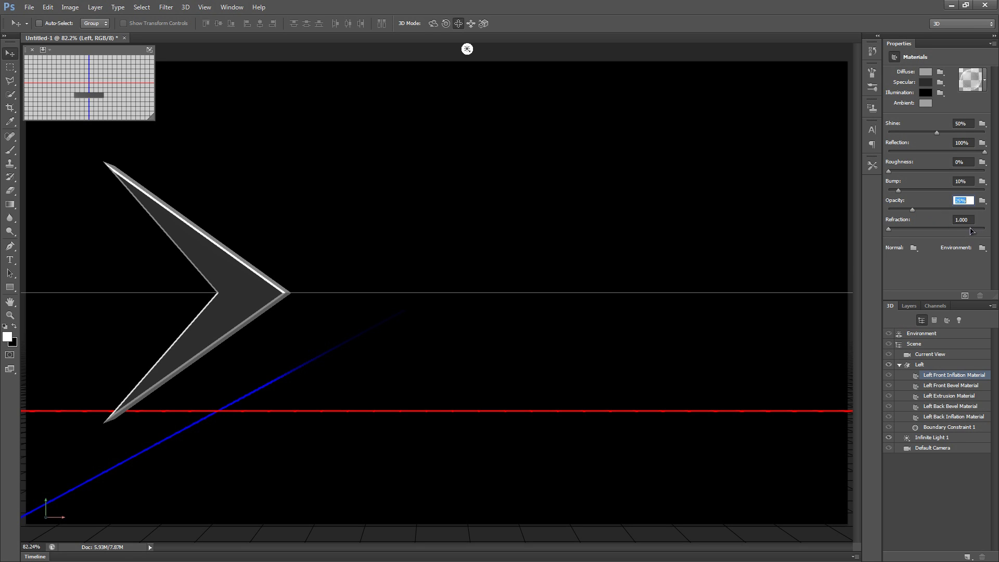
{"action": "left_click_drag", "start_coordinate": [888, 229], "coordinate": [987, 234]}
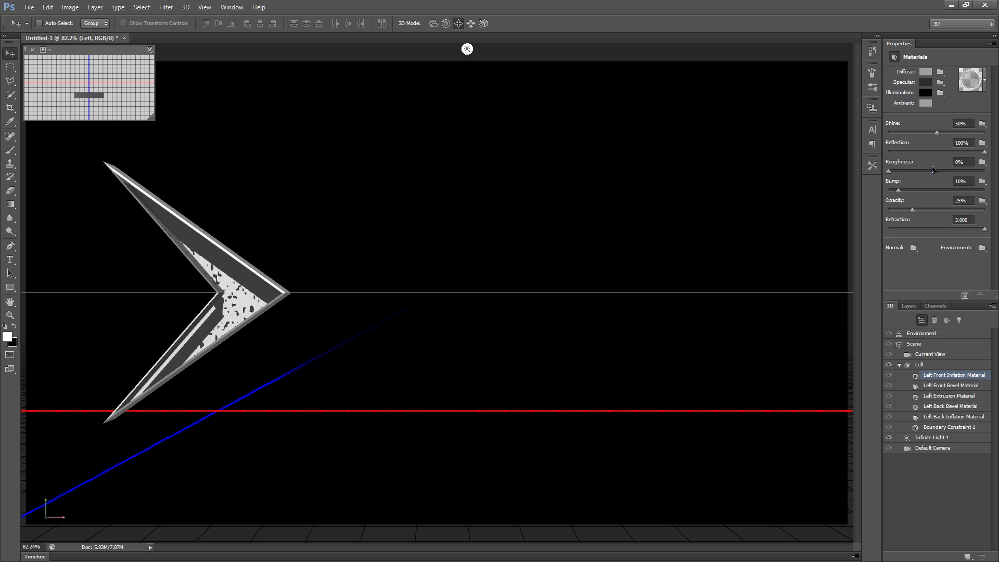
{"action": "left_click", "coordinate": [985, 82]}
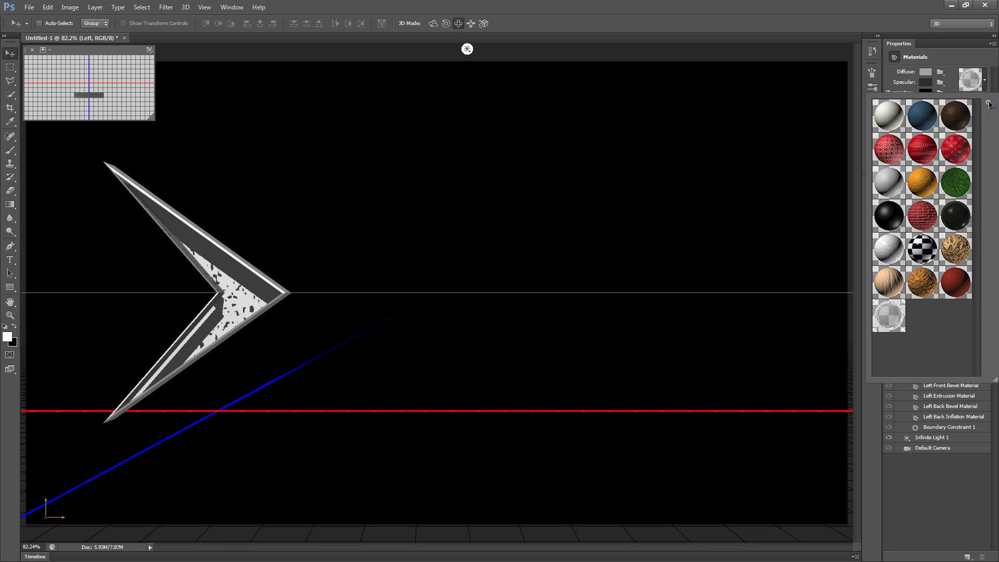
{"action": "left_click", "coordinate": [990, 103]}
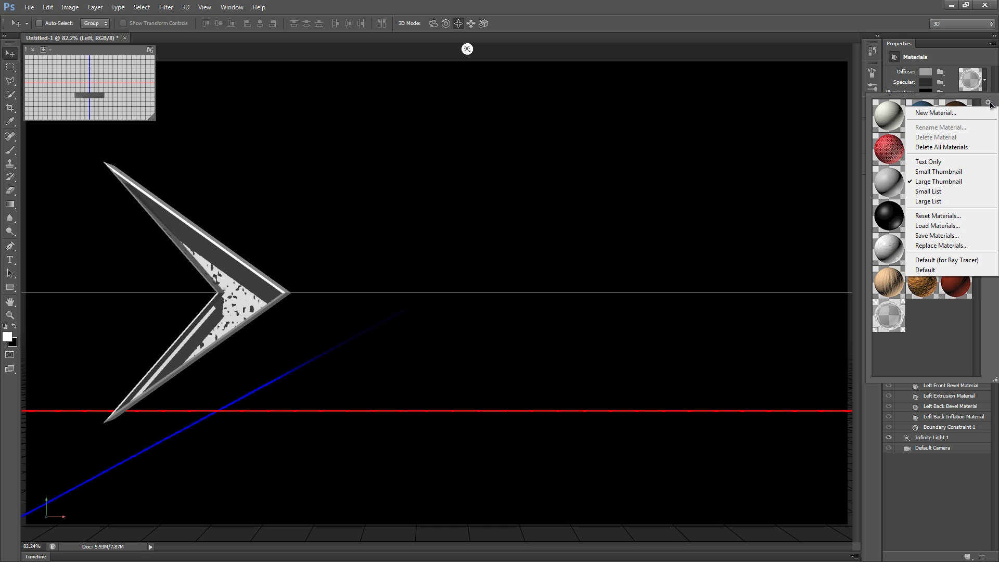
{"action": "left_click", "coordinate": [940, 114]}
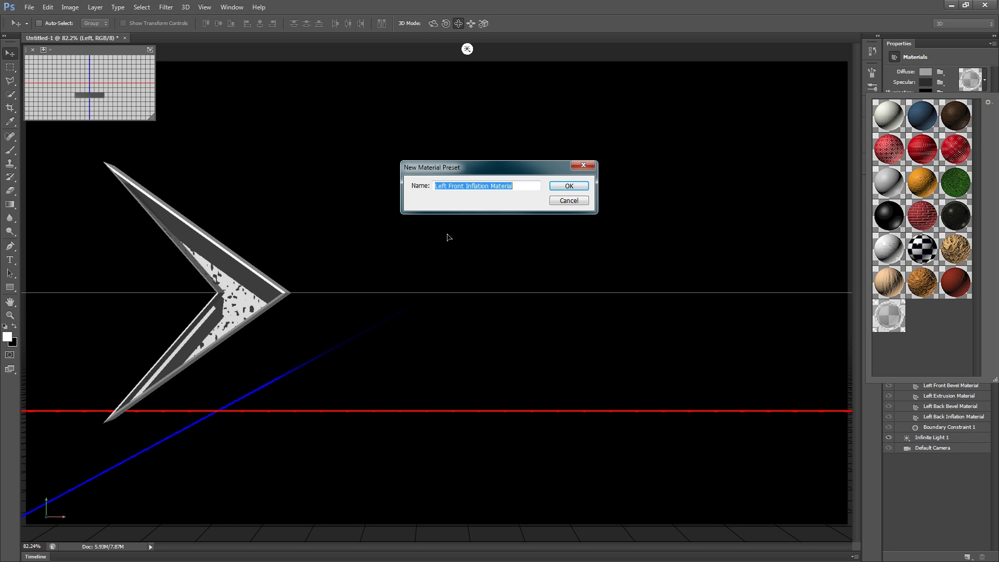
{"action": "type", "text": "Glass"}
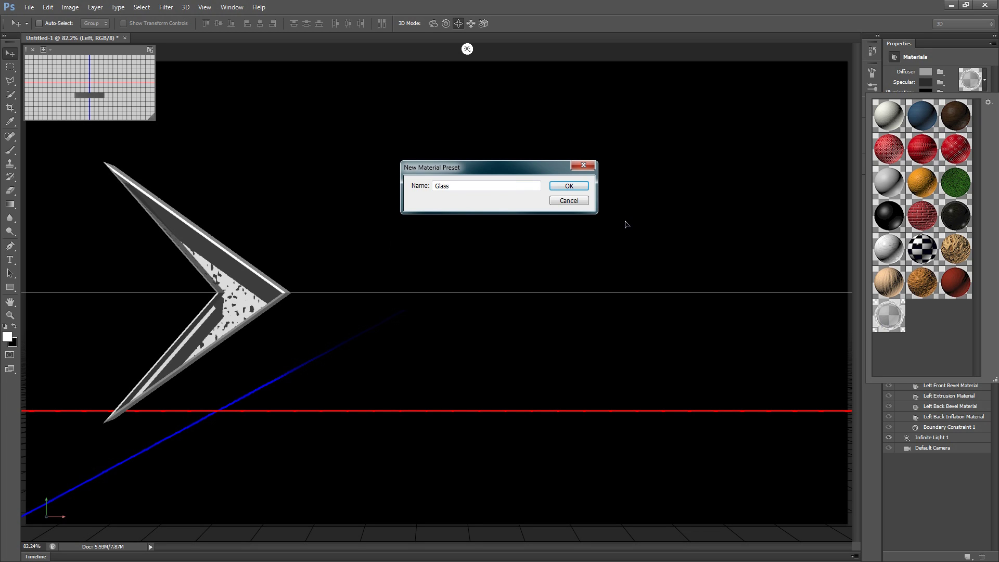
{"action": "left_click", "coordinate": [568, 201]}
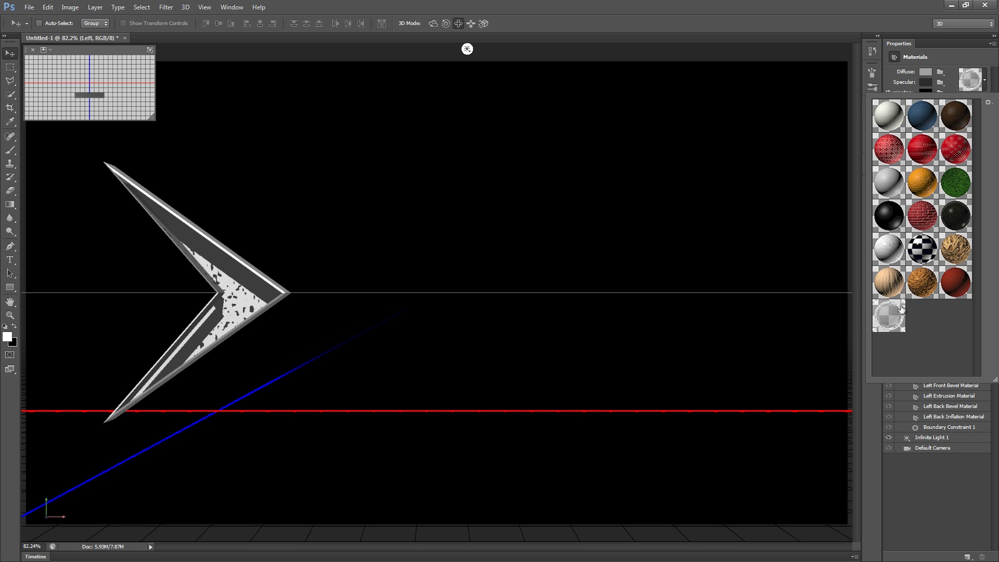
{"action": "left_click", "coordinate": [987, 85]}
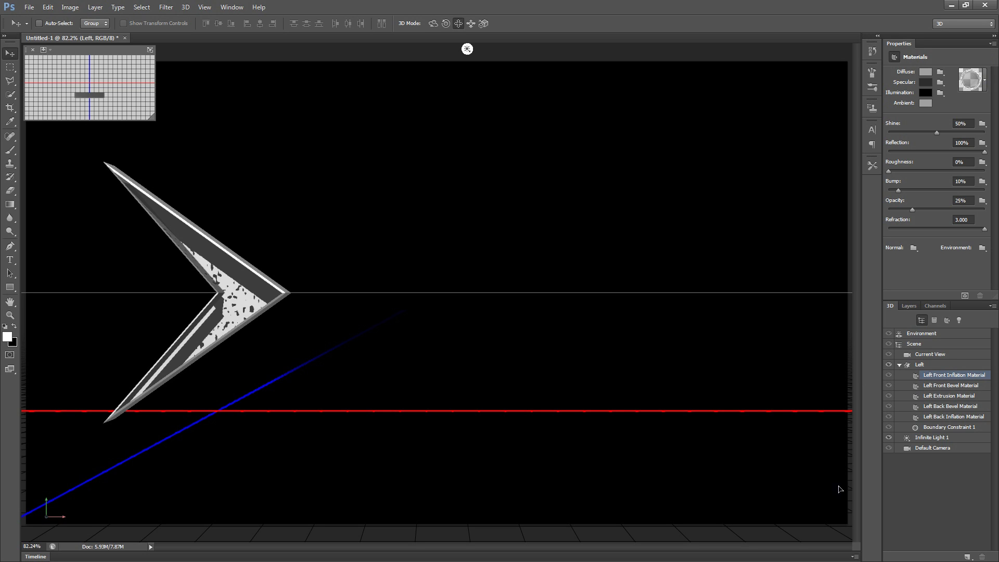
Apply the saved transparent glass preset to the Left mesh's Front Bevel, Extrusion, Back Bevel and Back Inflation materials together.
{"action": "left_click", "coordinate": [963, 388]}
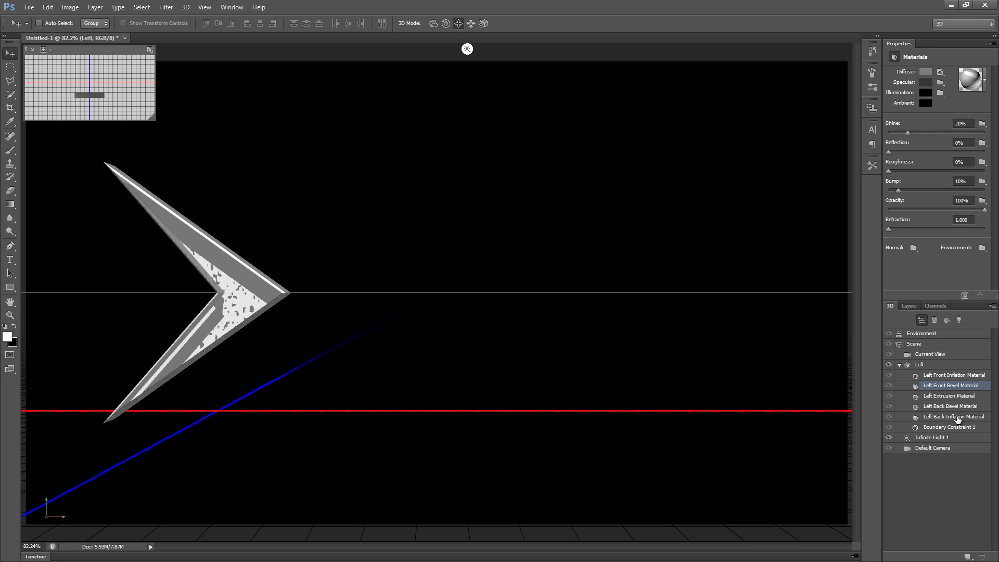
{"action": "left_click", "coordinate": [959, 418], "text": "shift"}
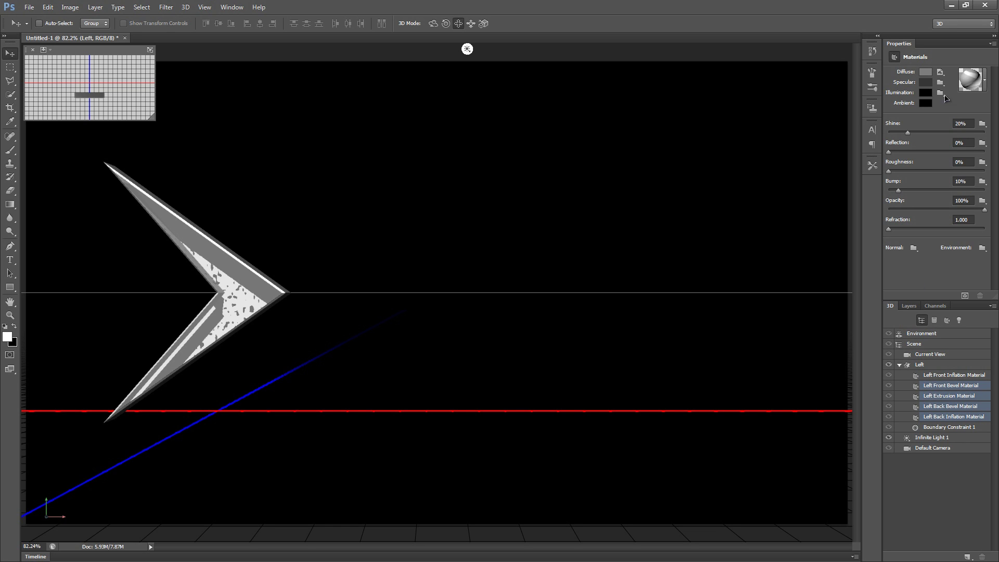
{"action": "left_click", "coordinate": [985, 82]}
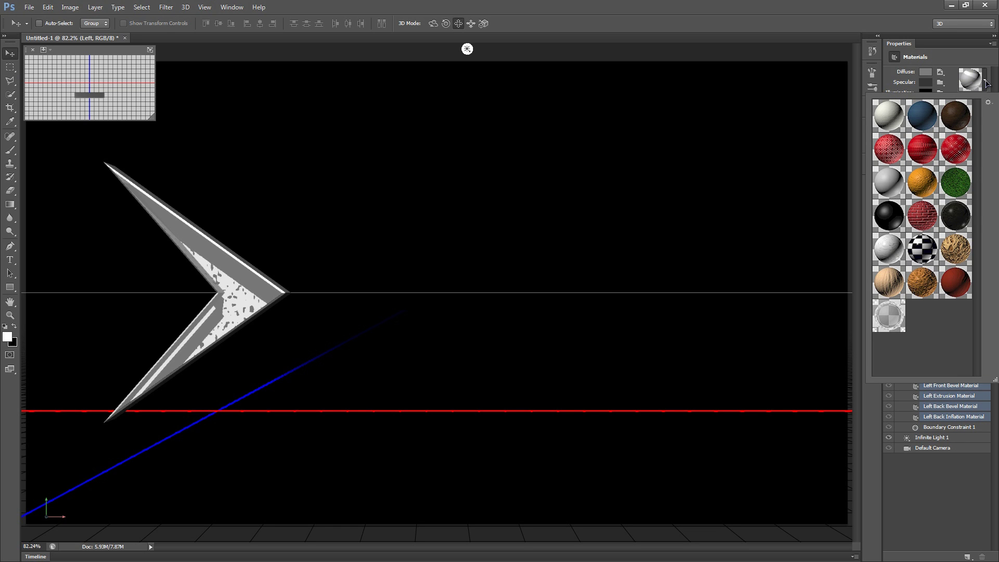
{"action": "left_click", "coordinate": [892, 313]}
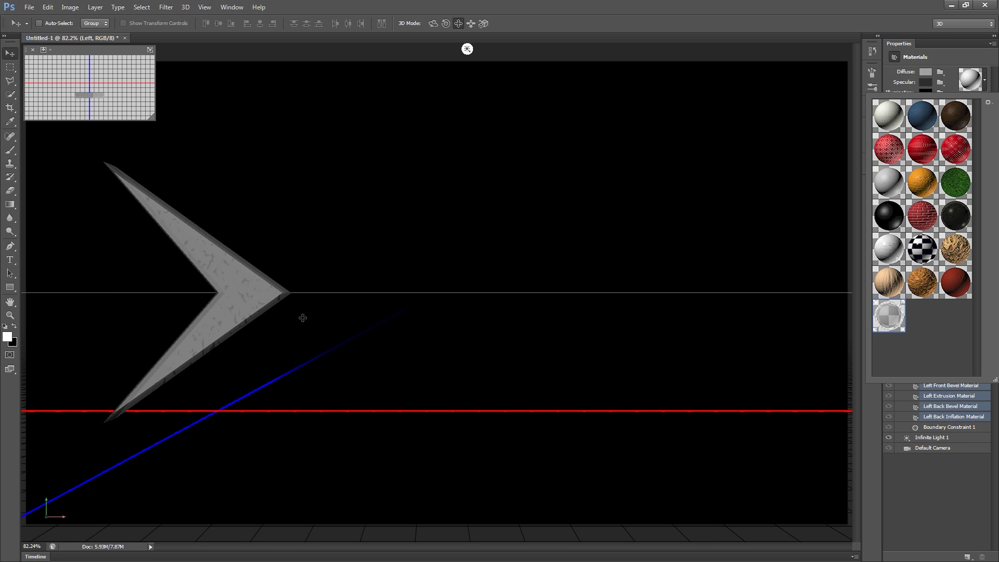
{"action": "left_click", "coordinate": [994, 91]}
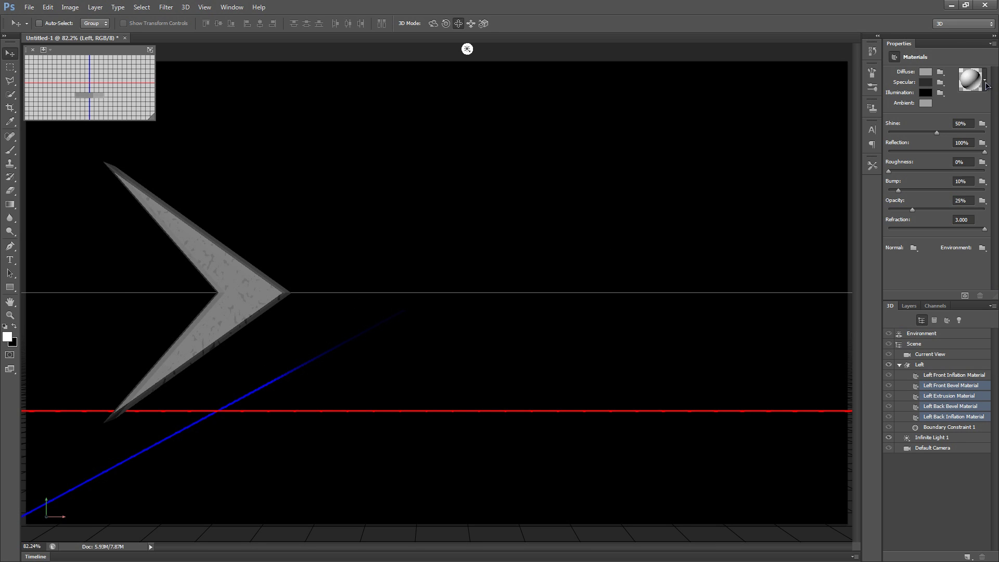
Check the material settings of each of the Left mesh's five surfaces one by one.
{"action": "left_click", "coordinate": [959, 389]}
{"action": "left_click", "coordinate": [961, 397]}
{"action": "left_click", "coordinate": [965, 406]}
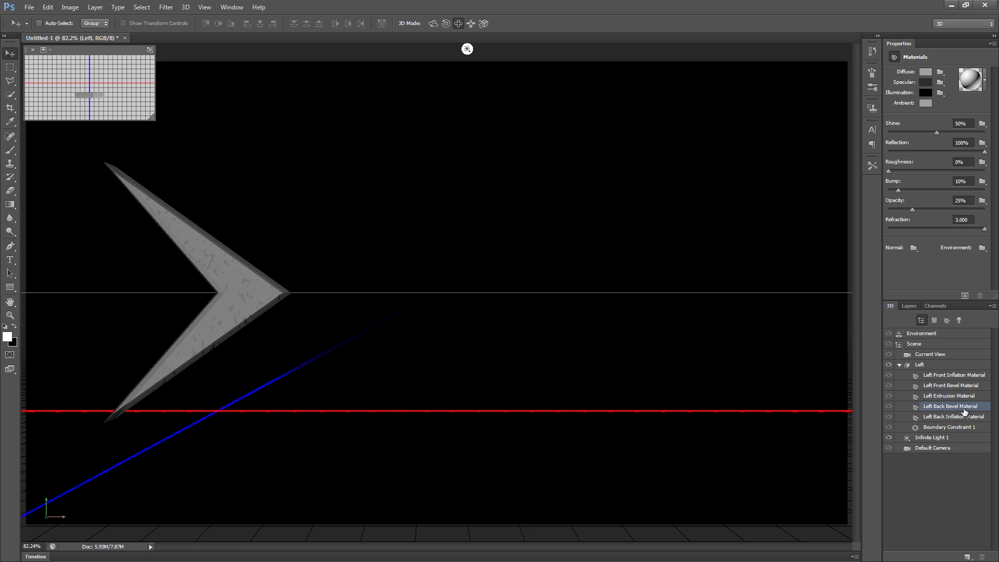
{"action": "left_click", "coordinate": [966, 416]}
{"action": "left_click", "coordinate": [961, 376]}
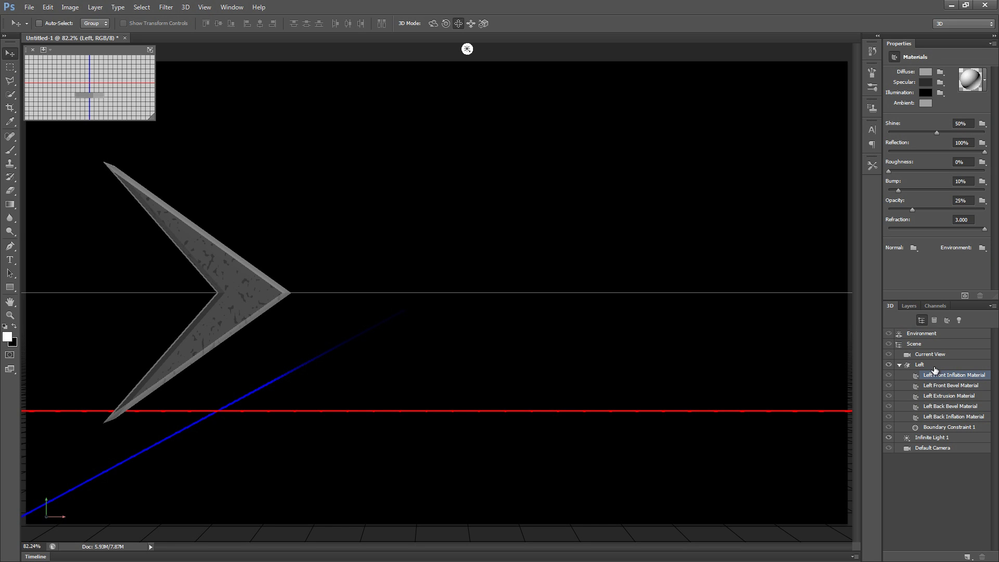
Select the Left mesh, render it and stop the rendering.
{"action": "left_click", "coordinate": [931, 367]}
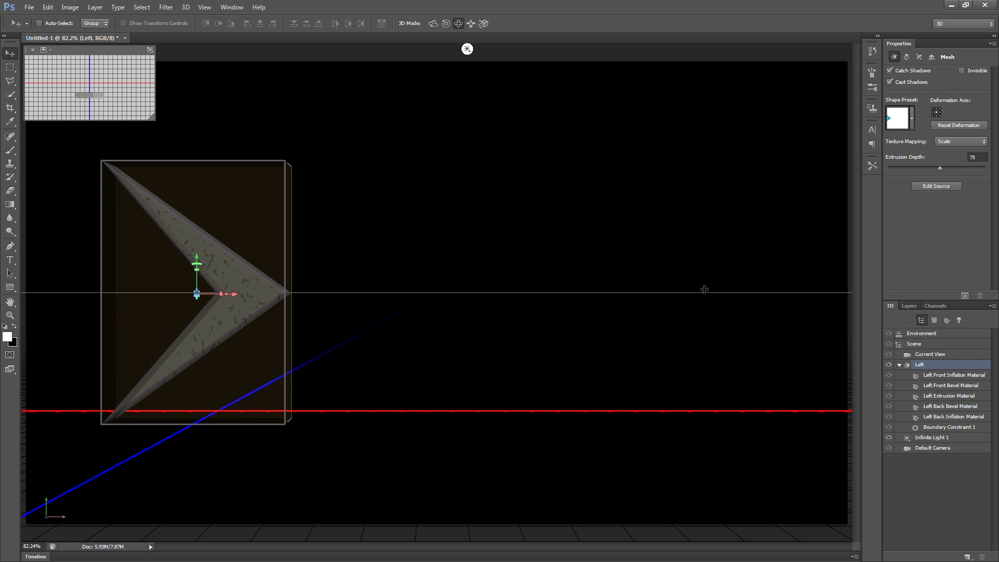
{"action": "left_click", "coordinate": [964, 297]}
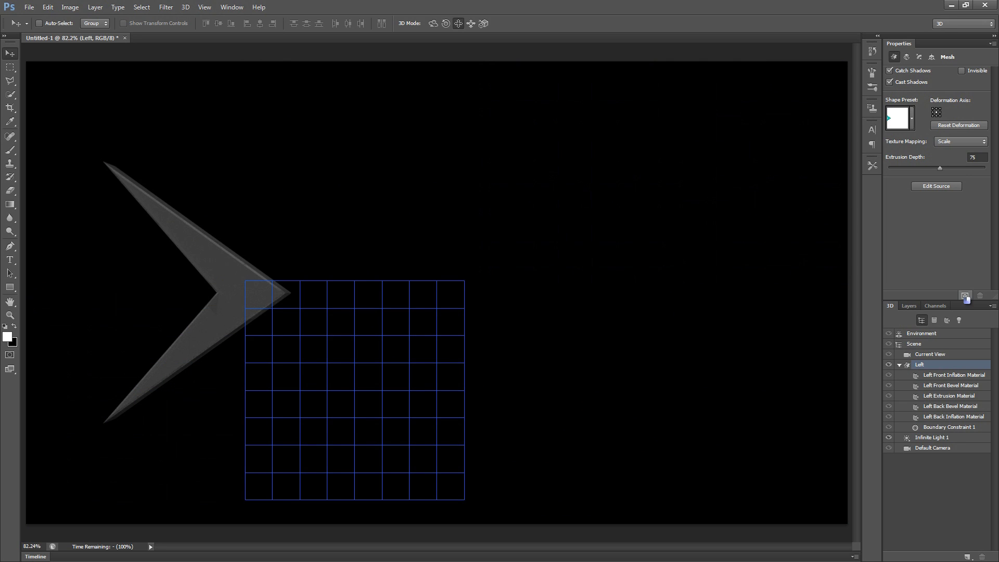
{"action": "left_click", "coordinate": [965, 297]}
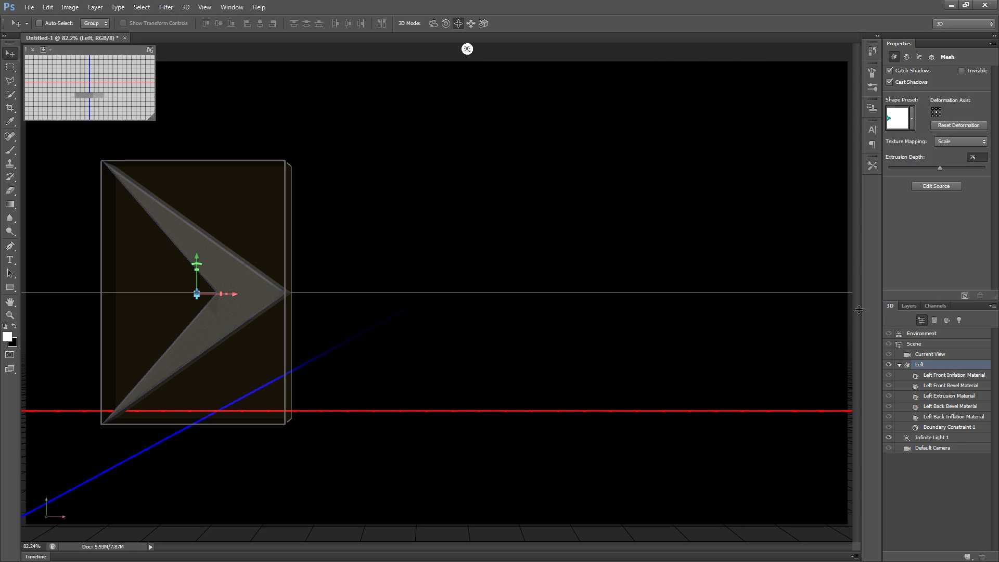
Select the Center-Left layer to clear the 3D guides and inspect the rendered left chevron up close.
{"action": "left_click", "coordinate": [909, 306]}
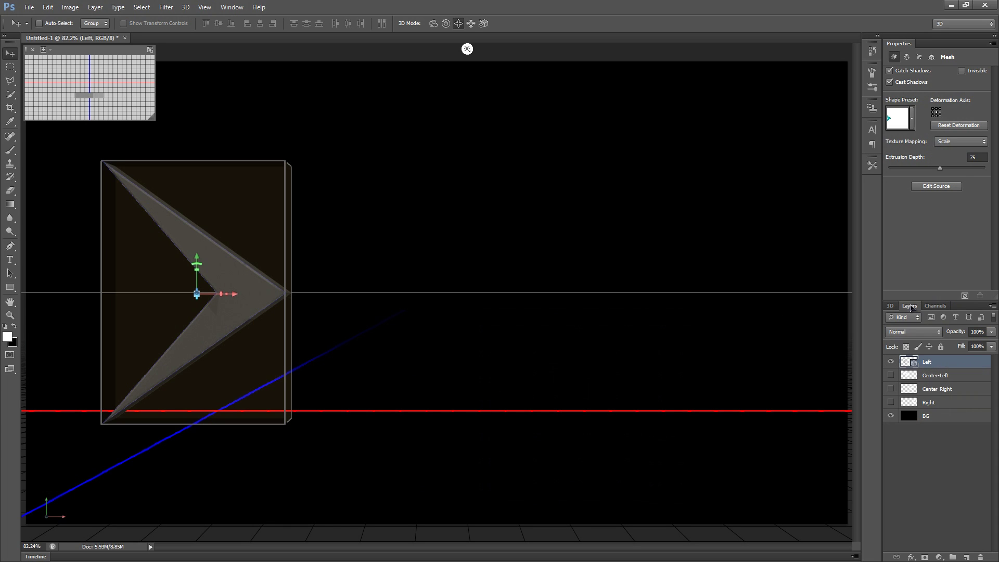
{"action": "left_click", "coordinate": [935, 378]}
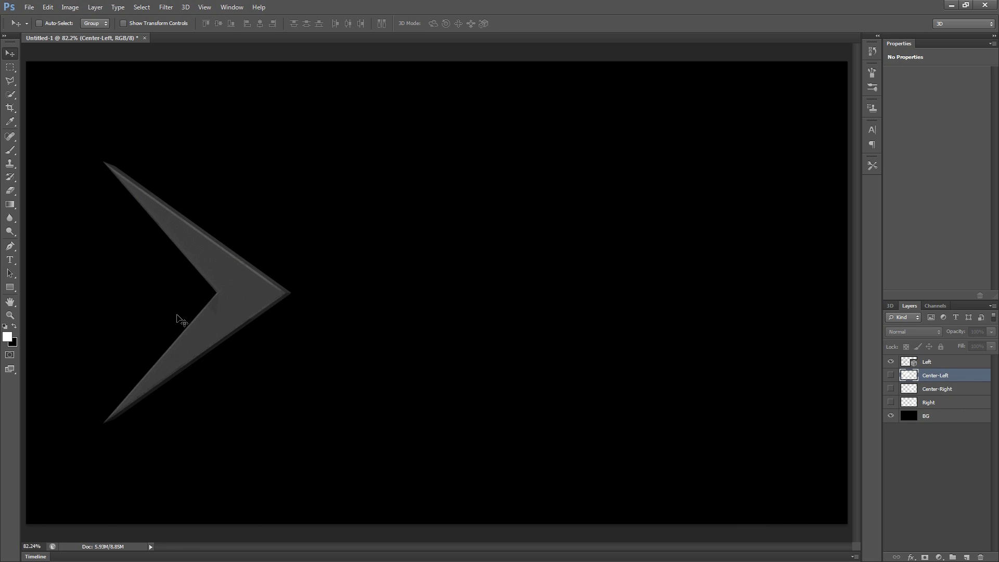
{"action": "scroll", "coordinate": [177, 320], "scroll_direction": "up", "scroll_amount": 5}
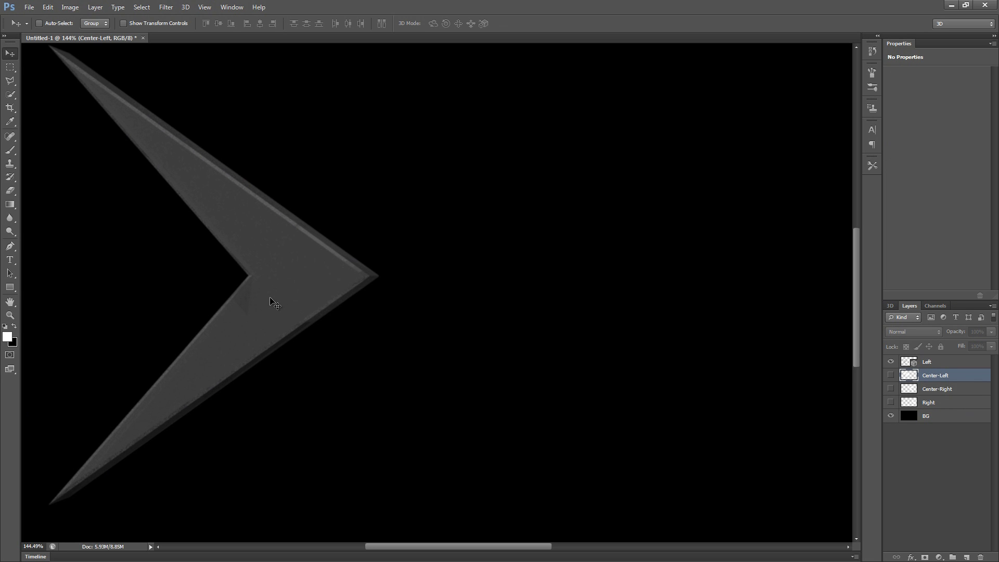
{"action": "scroll", "coordinate": [272, 302], "scroll_direction": "down", "scroll_amount": 3}
{"action": "scroll", "coordinate": [272, 302], "scroll_direction": "down", "scroll_amount": 2}
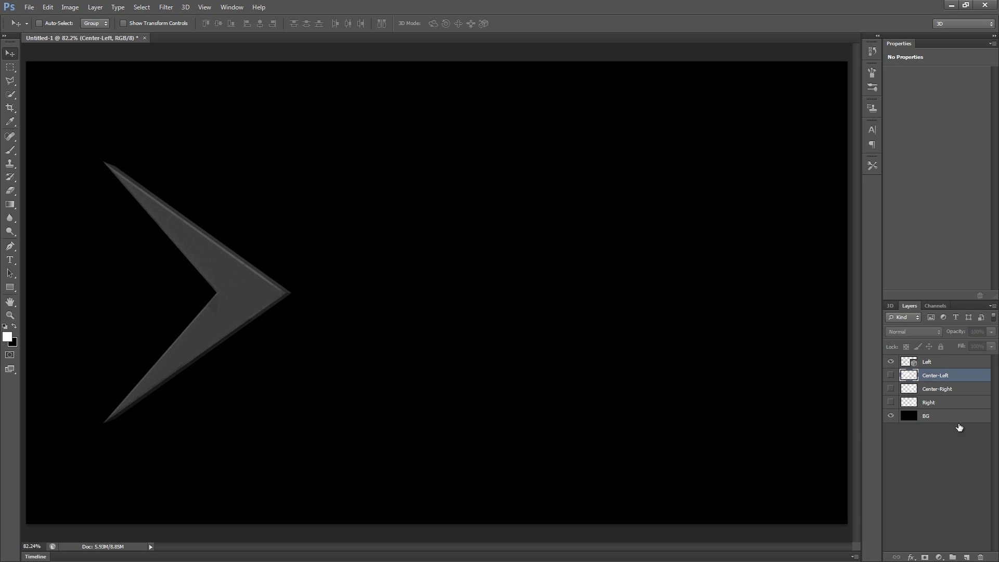
Invert the BG layer to white and add a radial Gradient Overlay to it.
{"action": "left_click", "coordinate": [935, 419]}
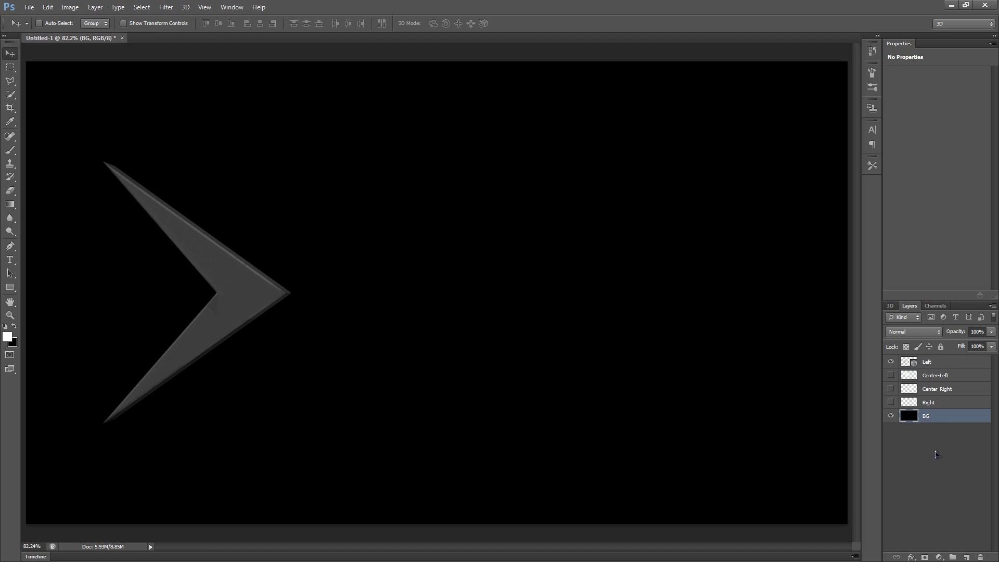
{"action": "key", "text": "ctrl+i"}
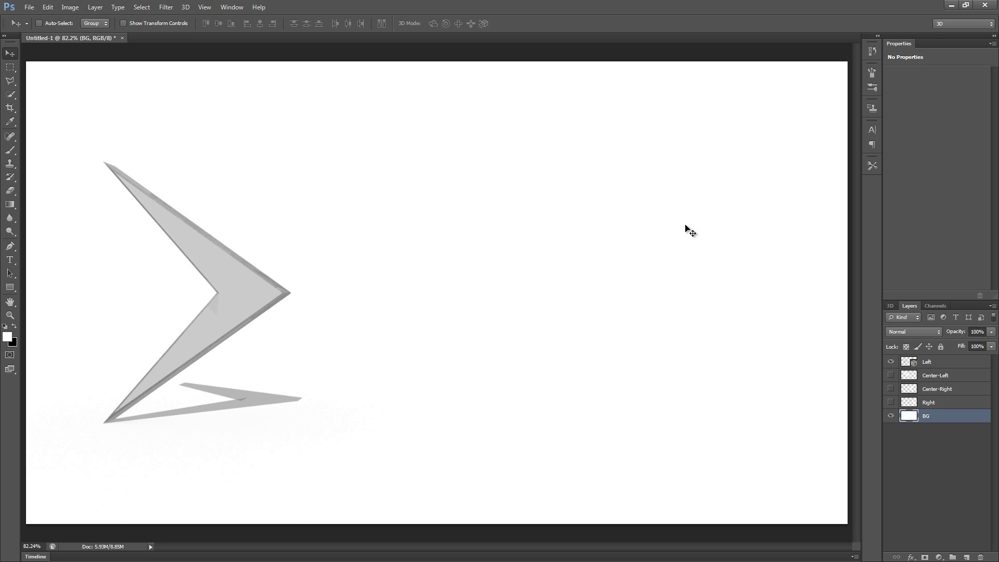
{"action": "left_click", "coordinate": [911, 558]}
{"action": "left_click", "coordinate": [939, 512]}
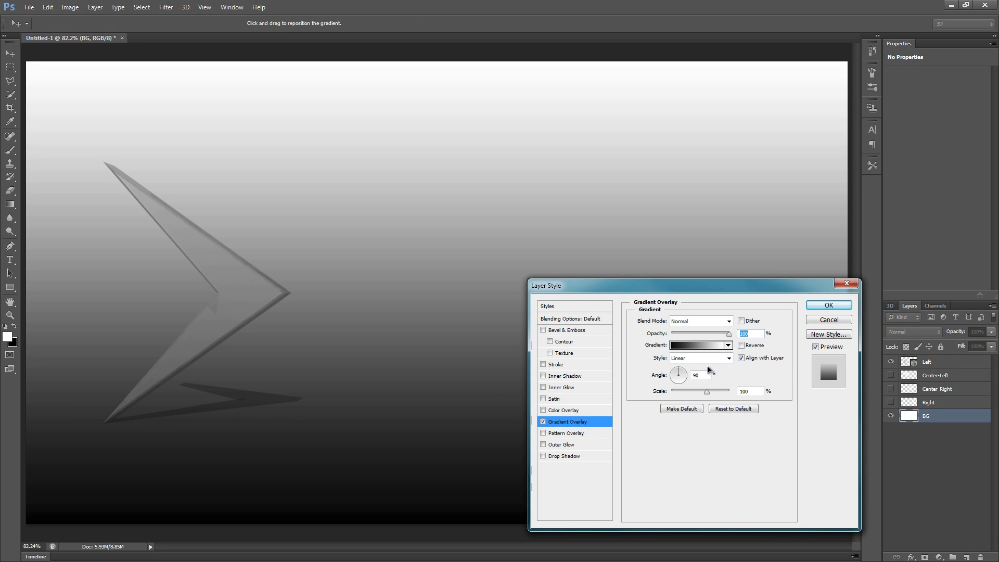
{"action": "left_click", "coordinate": [690, 359]}
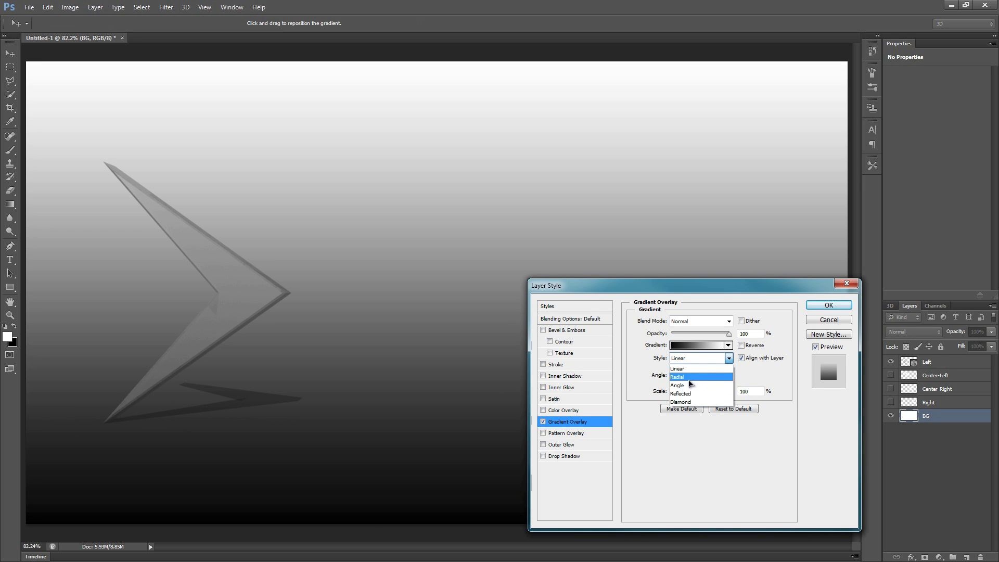
{"action": "left_click", "coordinate": [690, 378]}
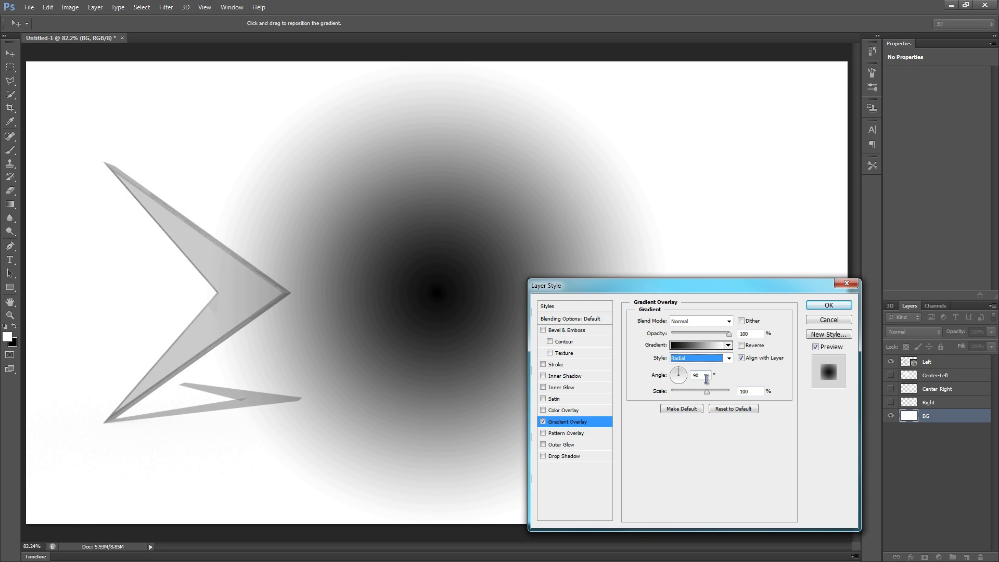
Set the BG gradient overlay's angle to 0°, reverse it and set its opacity to 30%.
{"action": "left_click_drag", "start_coordinate": [706, 375], "coordinate": [683, 379]}
{"action": "type", "text": "0"}
{"action": "left_click", "coordinate": [741, 346]}
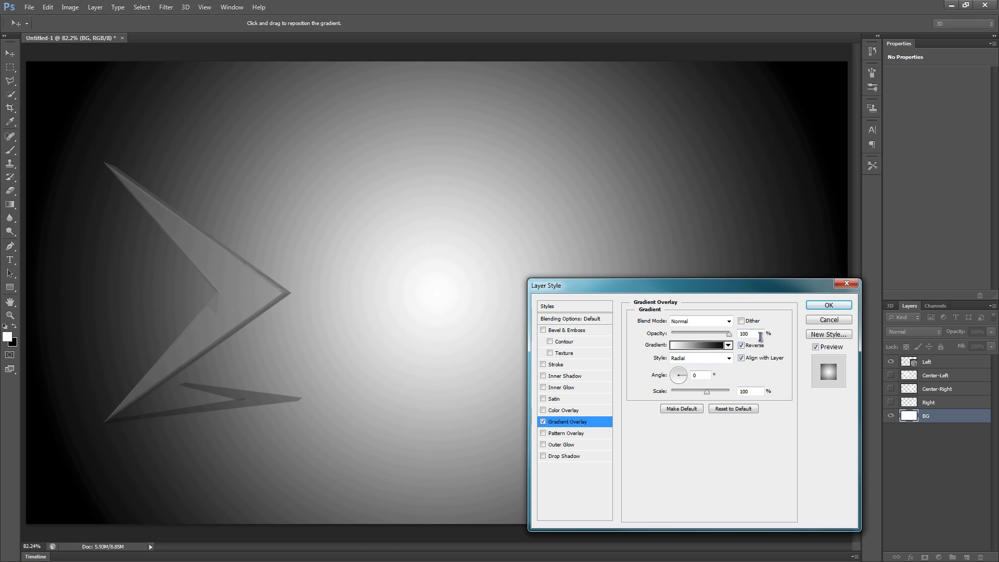
{"action": "left_click_drag", "start_coordinate": [758, 334], "coordinate": [733, 338]}
{"action": "type", "text": "30"}
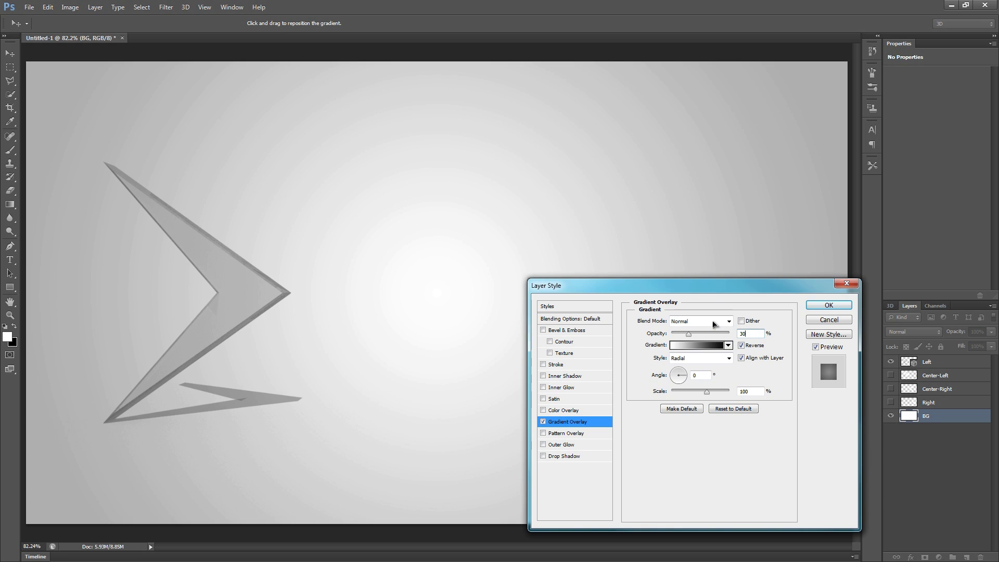
Move the white color stop of the BG overlay's gradient to 90% and apply the layer style.
{"action": "left_click", "coordinate": [673, 352]}
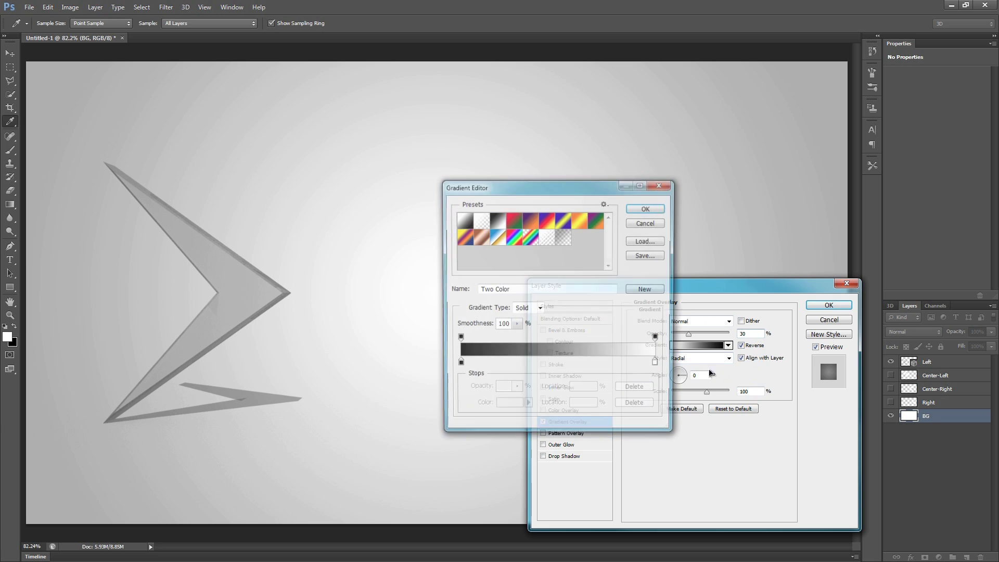
{"action": "left_click", "coordinate": [658, 366]}
{"action": "mouse_move", "coordinate": [658, 367]}
{"action": "left_mouse_down"}
{"action": "mouse_move", "coordinate": [629, 369]}
{"action": "mouse_move", "coordinate": [640, 371]}
{"action": "left_mouse_up"}
{"action": "left_click_drag", "start_coordinate": [594, 187], "coordinate": [706, 253]}
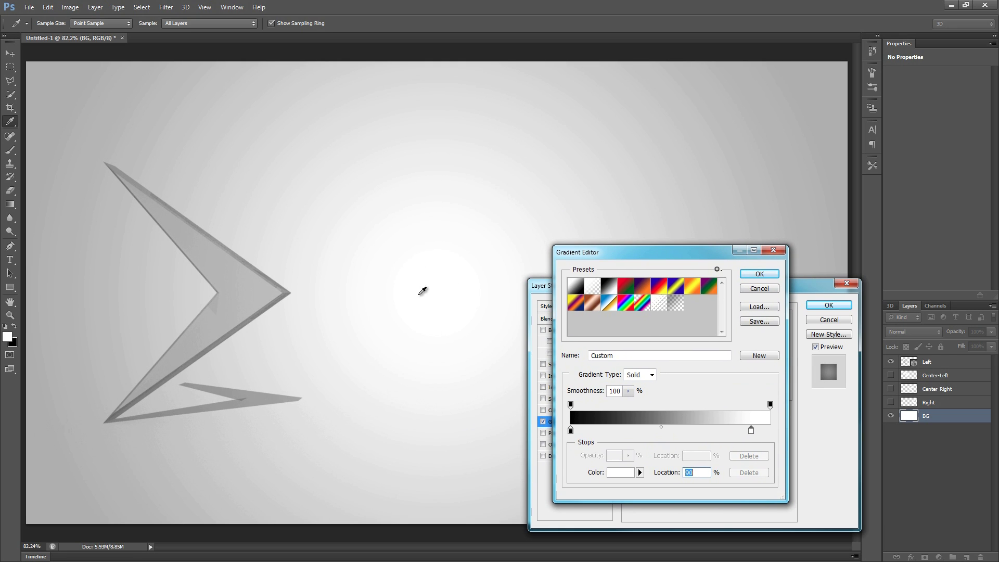
{"action": "left_click", "coordinate": [760, 274]}
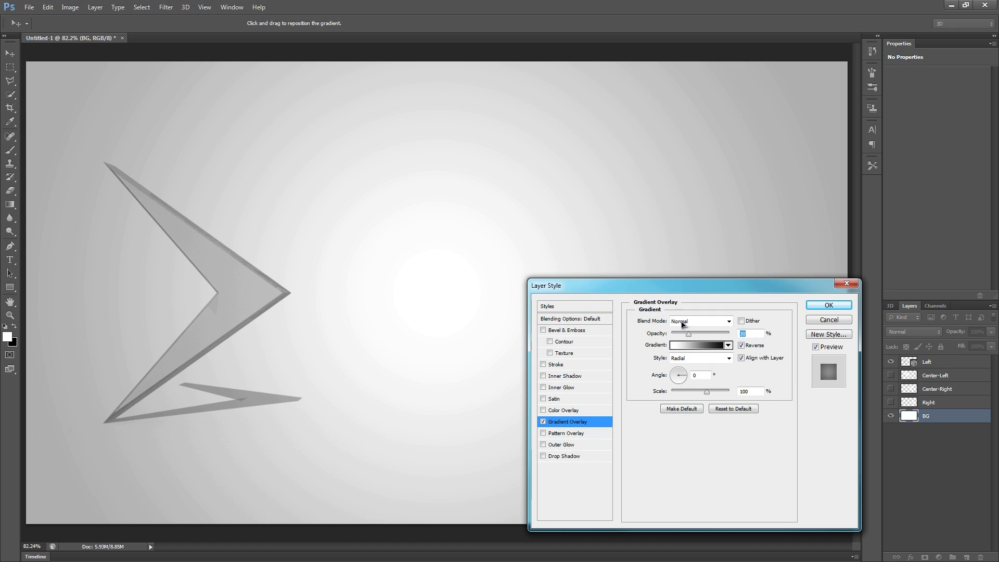
{"action": "left_click", "coordinate": [833, 308]}
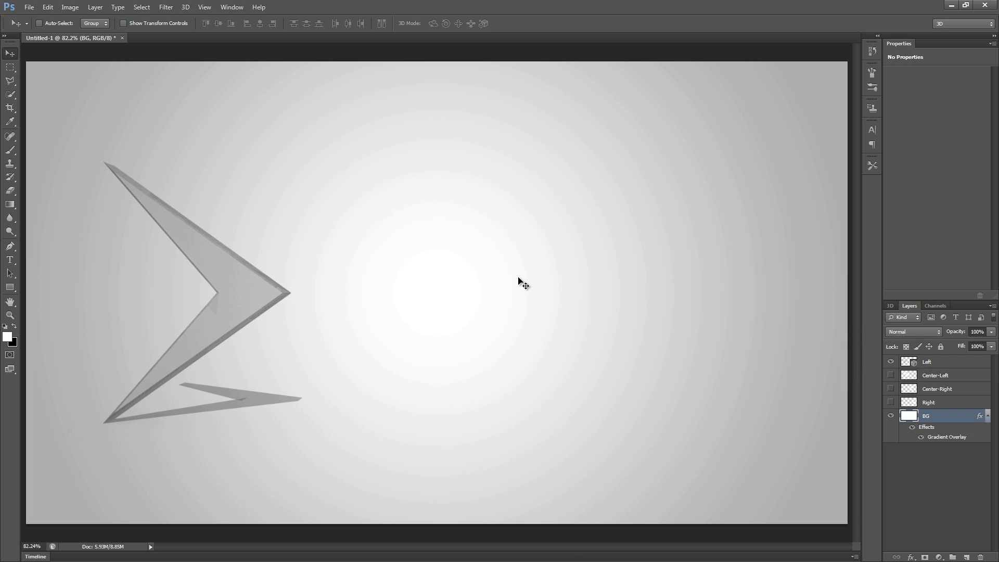
Show the Center-Left layer and turn it into a 3D extrusion.
{"action": "left_click", "coordinate": [937, 377]}
{"action": "left_click", "coordinate": [891, 376]}
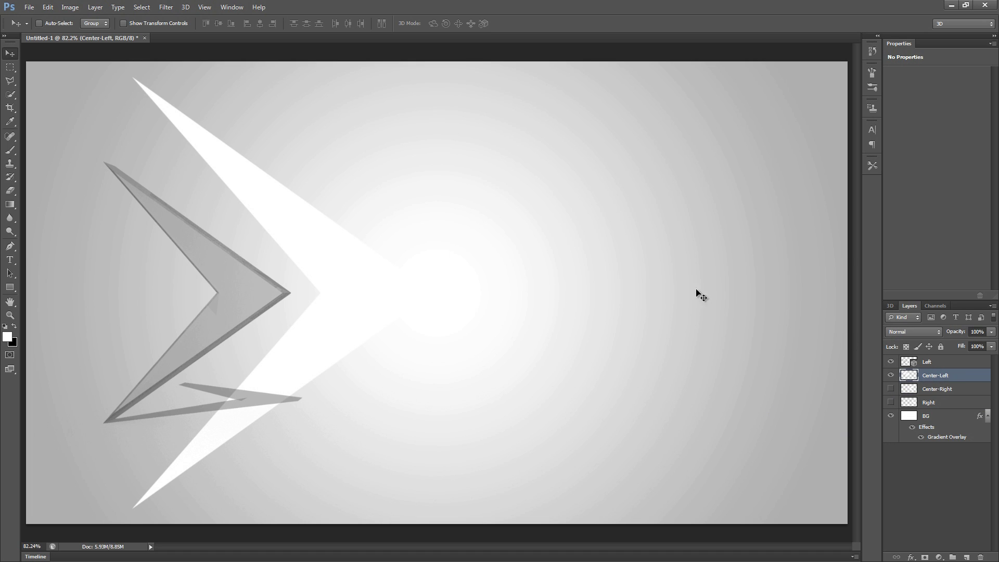
{"action": "left_click", "coordinate": [185, 6]}
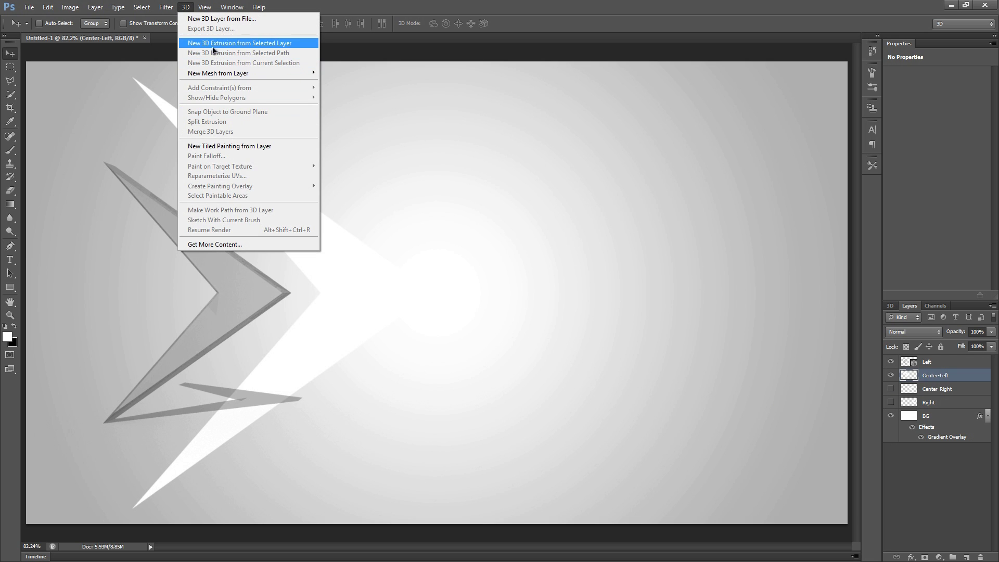
{"action": "left_click", "coordinate": [255, 49]}
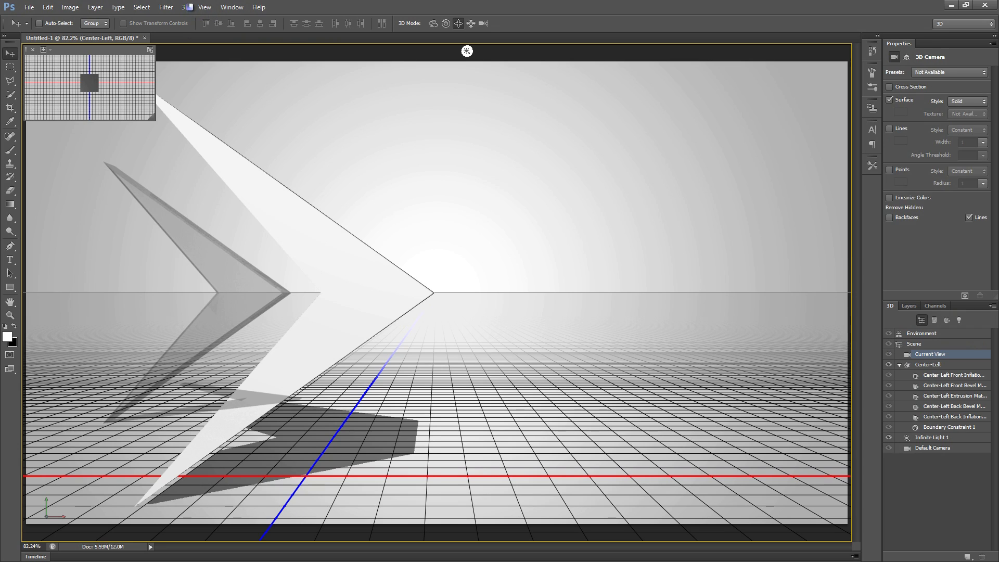
Apply the saved transparent glass preset to all five Center-Left materials together.
{"action": "left_click", "coordinate": [945, 378]}
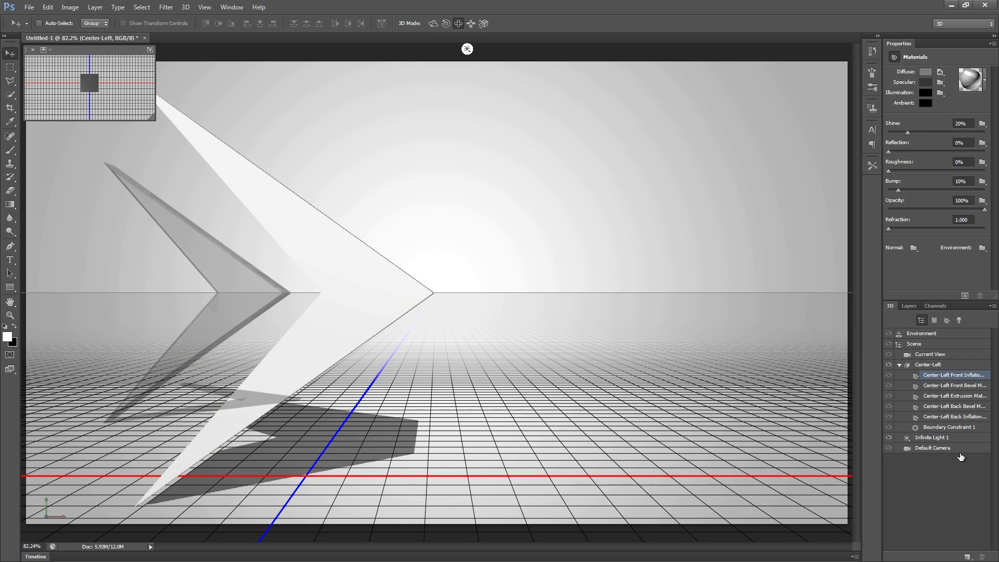
{"action": "left_click", "coordinate": [969, 417], "text": "shift"}
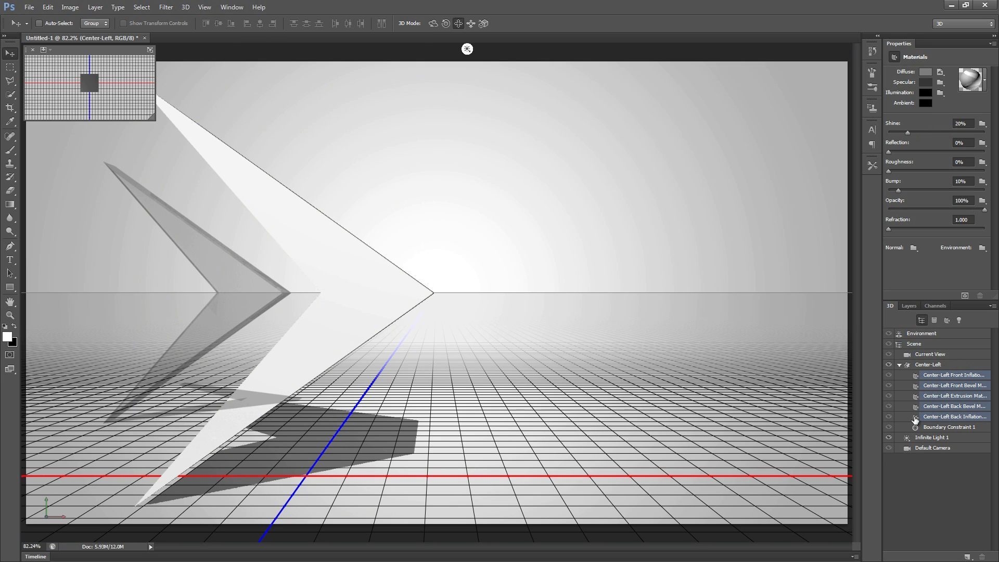
{"action": "left_click", "coordinate": [987, 79]}
{"action": "left_click", "coordinate": [888, 319]}
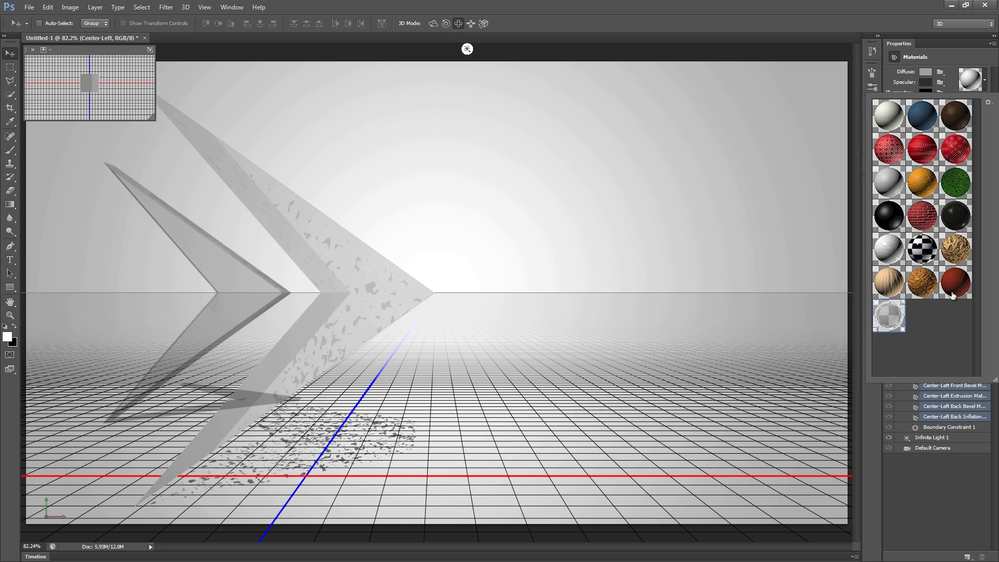
{"action": "left_click", "coordinate": [984, 84]}
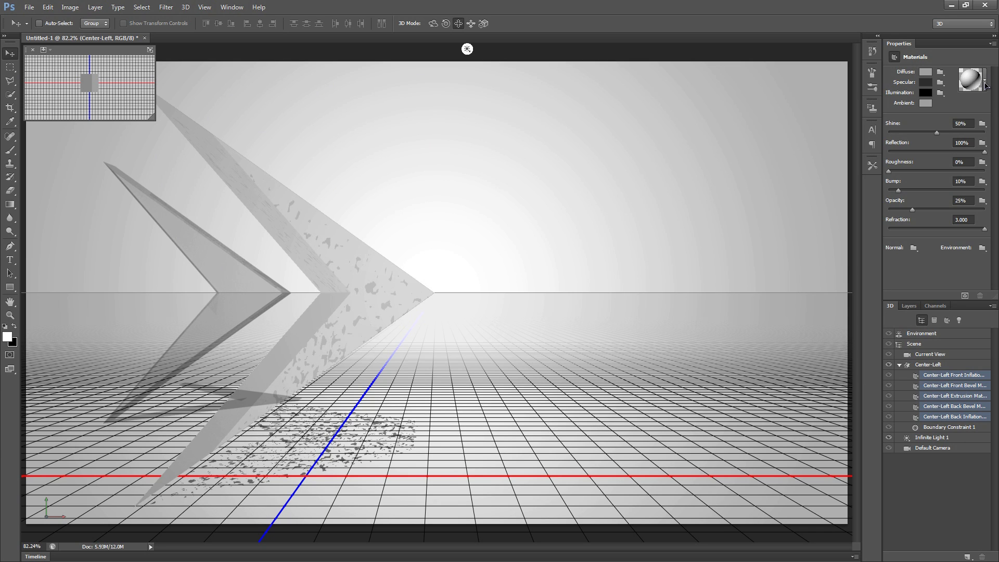
Set the Center-Left mesh's extrusion depth to 75 and its front bevel width to 8%.
{"action": "left_click", "coordinate": [928, 365]}
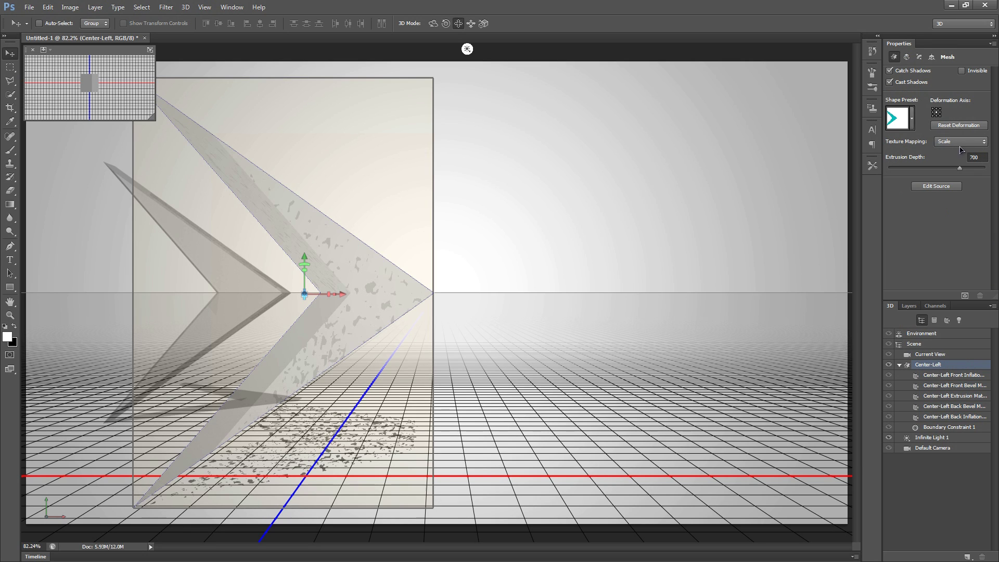
{"action": "left_click", "coordinate": [980, 157]}
{"action": "type", "text": "75"}
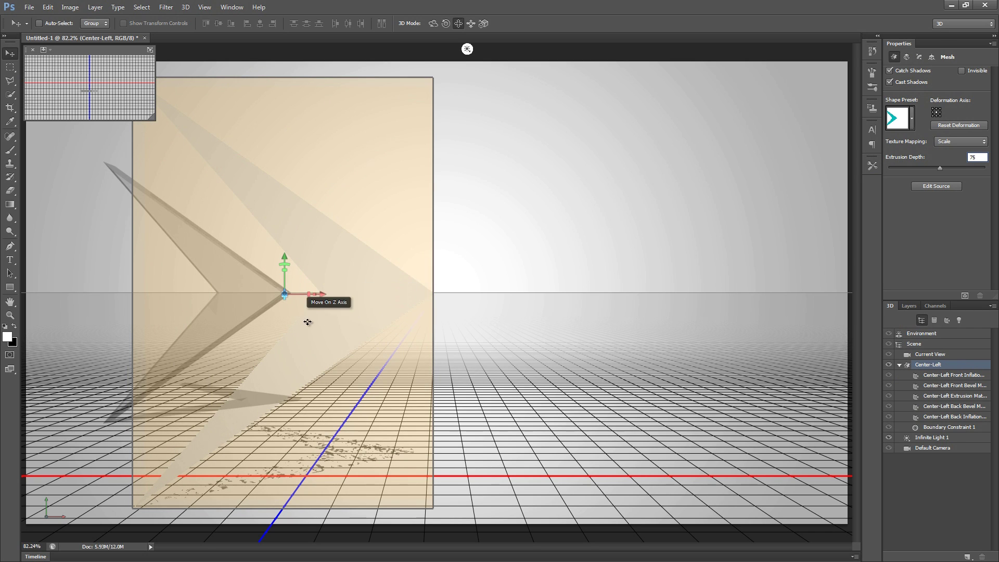
{"action": "left_click", "coordinate": [920, 58]}
{"action": "left_click", "coordinate": [892, 113]}
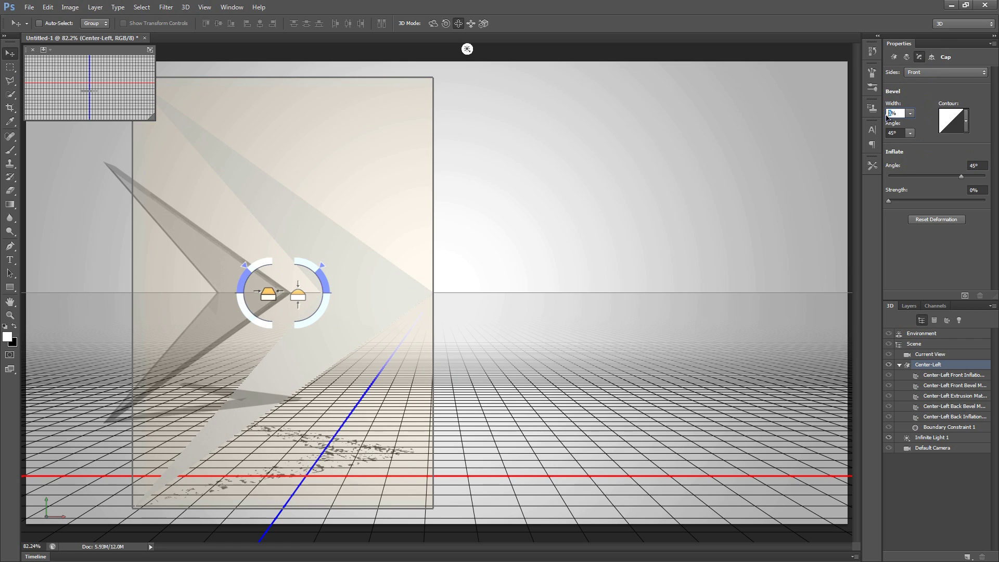
{"action": "type", "text": "8"}
{"action": "key", "text": "Return"}
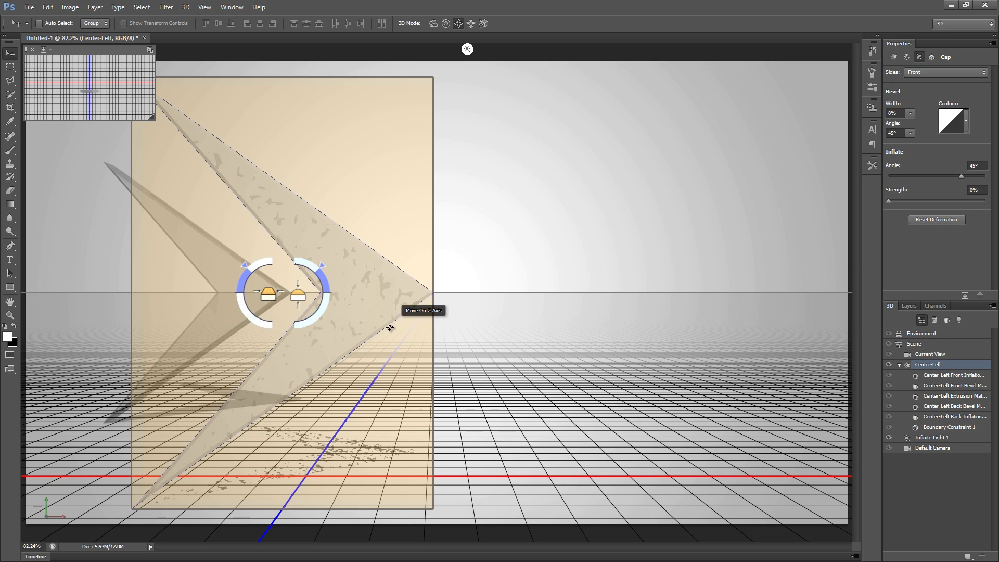
Show the Center-Right layer and turn it into a 3D extrusion.
{"action": "left_click", "coordinate": [909, 306]}
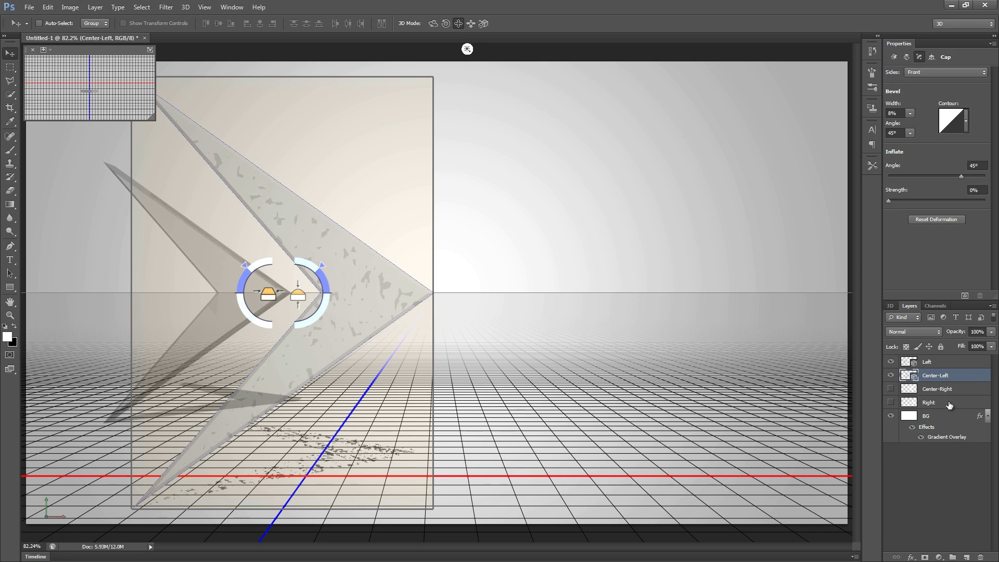
{"action": "left_click", "coordinate": [936, 389]}
{"action": "left_click", "coordinate": [931, 404]}
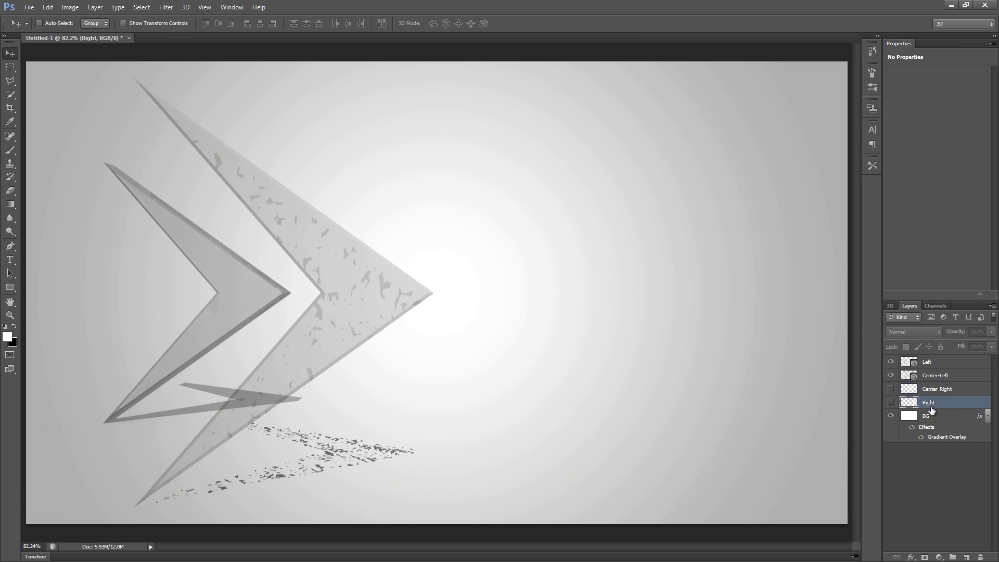
{"action": "left_click", "coordinate": [937, 391]}
{"action": "left_click", "coordinate": [891, 389]}
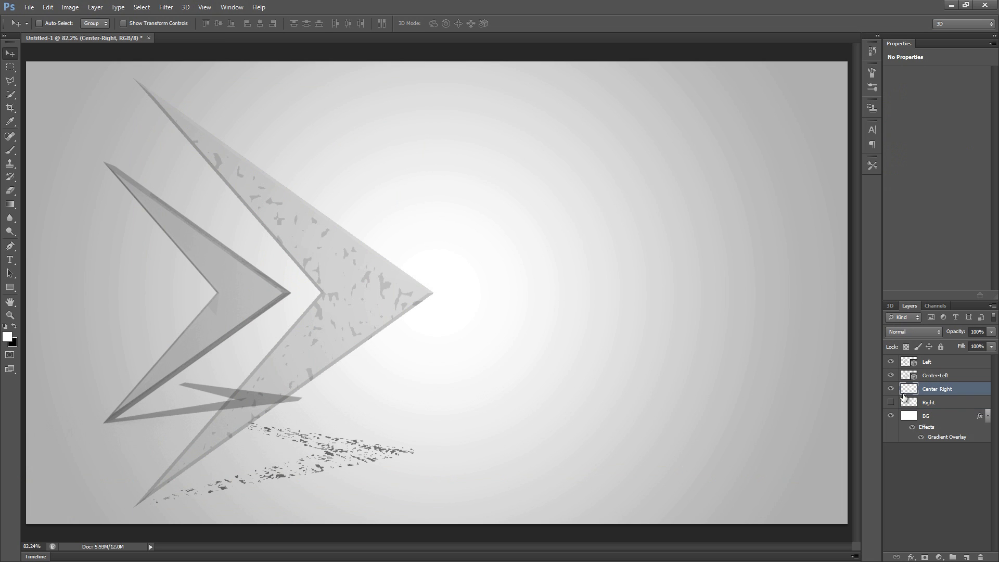
{"action": "left_click", "coordinate": [185, 8]}
{"action": "left_click", "coordinate": [197, 47]}
Reduce the Center-Right mesh's extrusion depth to match the Center-Left mesh and set its front bevel width to 8%.
{"action": "left_click", "coordinate": [930, 365]}
{"action": "double_click", "coordinate": [975, 159]}
{"action": "type", "text": "100"}
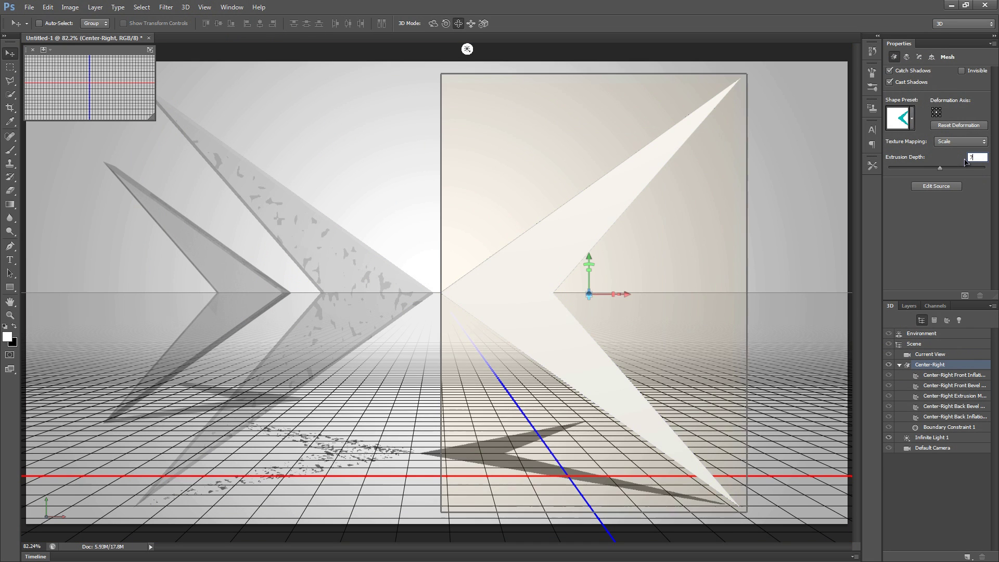
{"action": "left_click", "coordinate": [919, 57]}
{"action": "double_click", "coordinate": [893, 113]}
{"action": "type", "text": "8"}
Apply the saved transparent glass preset to all five Center-Right materials together.
{"action": "left_click", "coordinate": [949, 375]}
{"action": "left_click", "coordinate": [952, 416], "text": "shift"}
{"action": "left_click", "coordinate": [984, 80]}
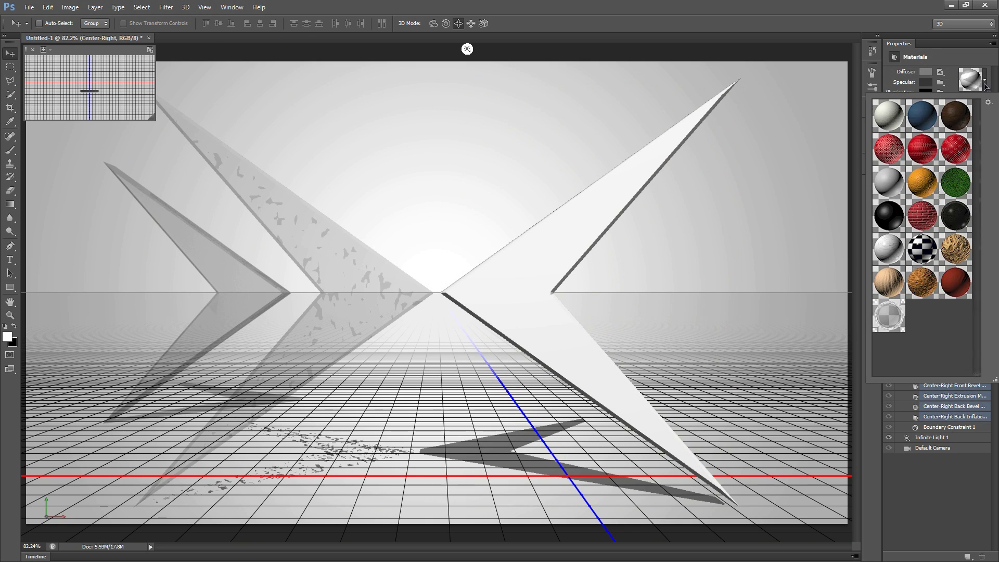
{"action": "left_click", "coordinate": [895, 315]}
{"action": "key", "text": "Return"}
Show the Right layer and create a 3D extrusion from it.
{"action": "left_click", "coordinate": [909, 306]}
{"action": "left_click", "coordinate": [931, 402]}
{"action": "left_click", "coordinate": [891, 402]}
{"action": "left_click", "coordinate": [891, 306]}
{"action": "left_click", "coordinate": [901, 356]}
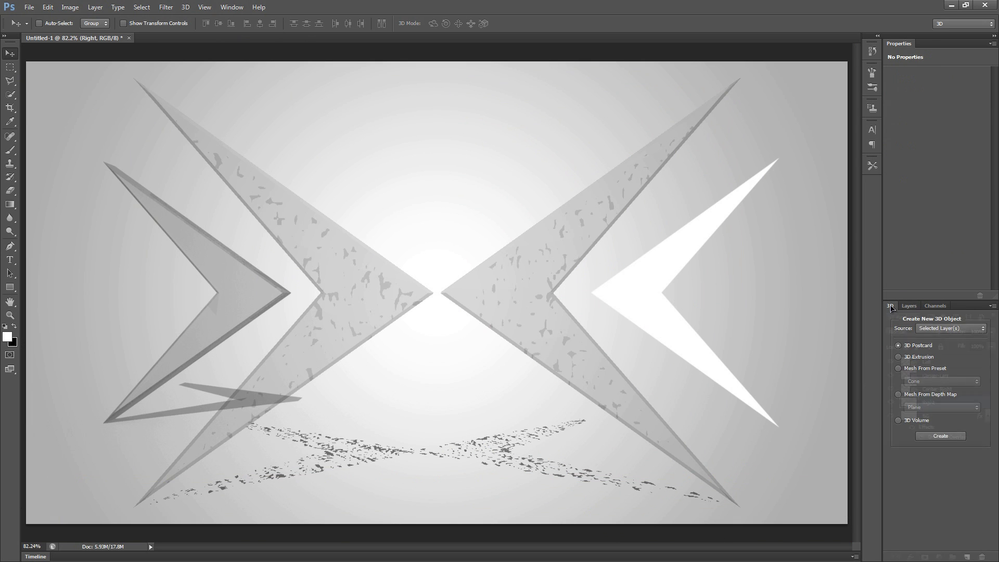
{"action": "left_click", "coordinate": [940, 435]}
Reduce the Right mesh's extrusion depth and set its front bevel width to 8%.
{"action": "left_click", "coordinate": [921, 366]}
{"action": "double_click", "coordinate": [971, 160]}
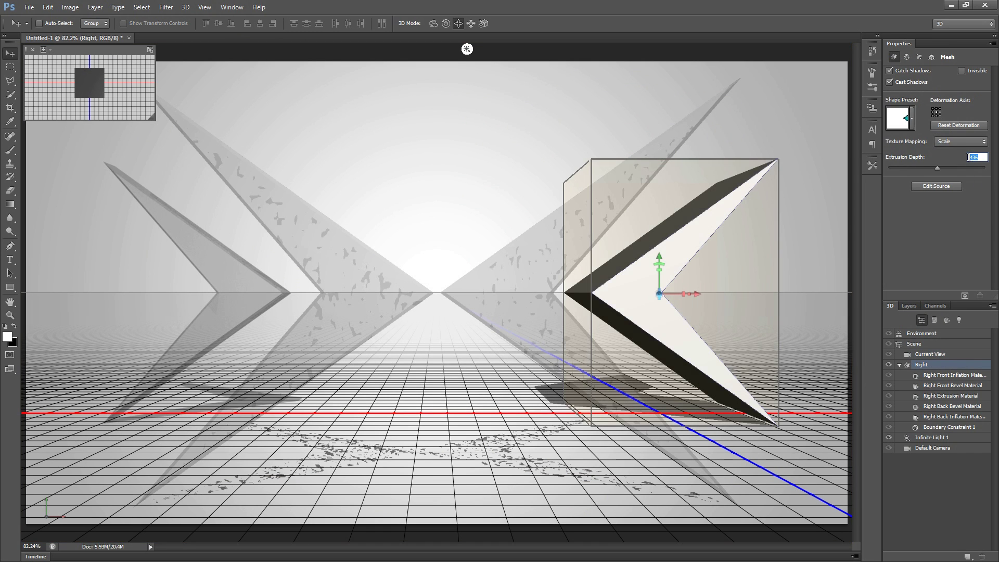
{"action": "type", "text": "100"}
{"action": "left_click", "coordinate": [919, 57]}
{"action": "double_click", "coordinate": [889, 113]}
{"action": "type", "text": "2"}
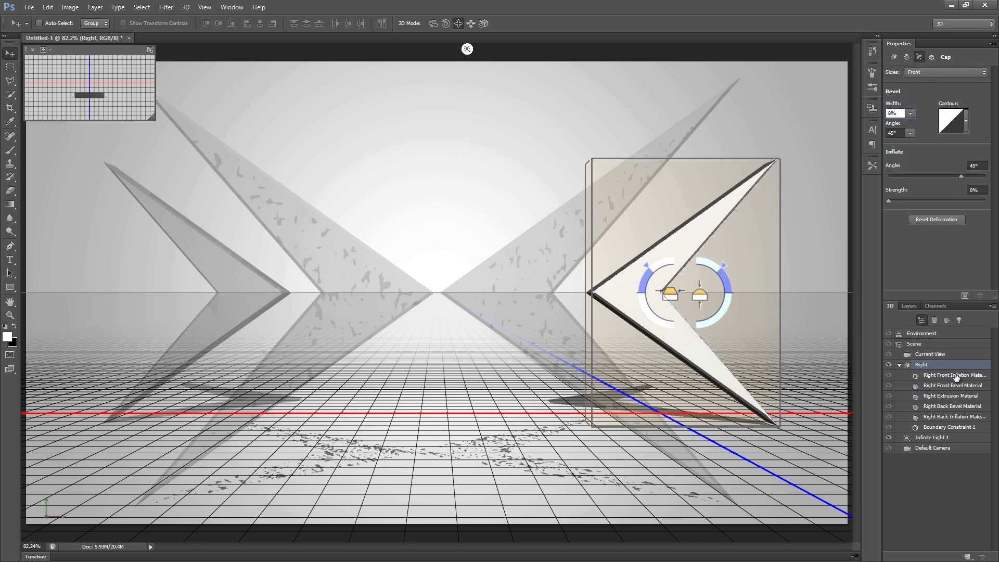
Apply the saved transparent glass preset to all five Right materials together.
{"action": "left_click", "coordinate": [958, 375]}
{"action": "left_click", "coordinate": [943, 417], "text": "shift"}
{"action": "left_click", "coordinate": [985, 81]}
{"action": "left_click", "coordinate": [899, 315]}
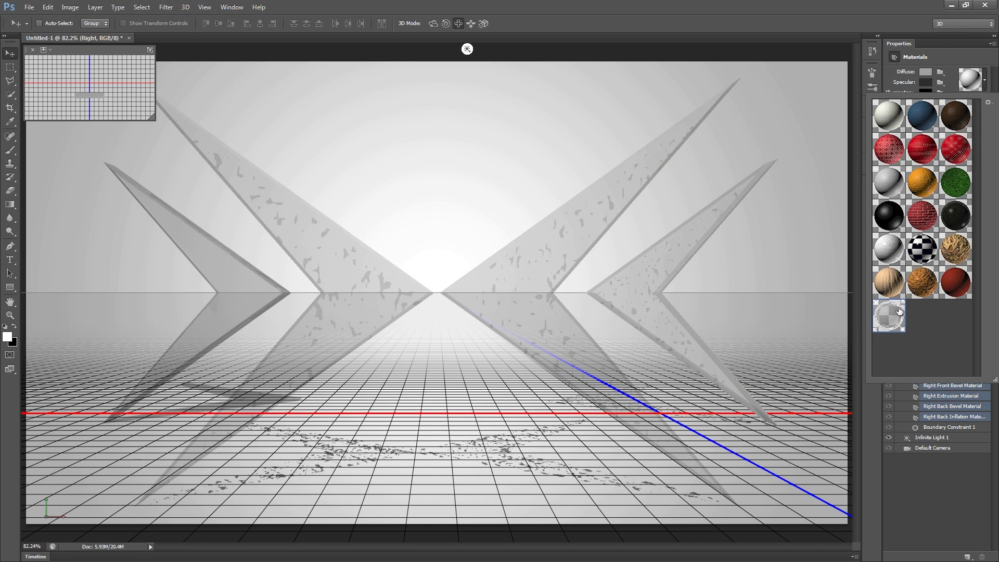
{"action": "left_click", "coordinate": [987, 83]}
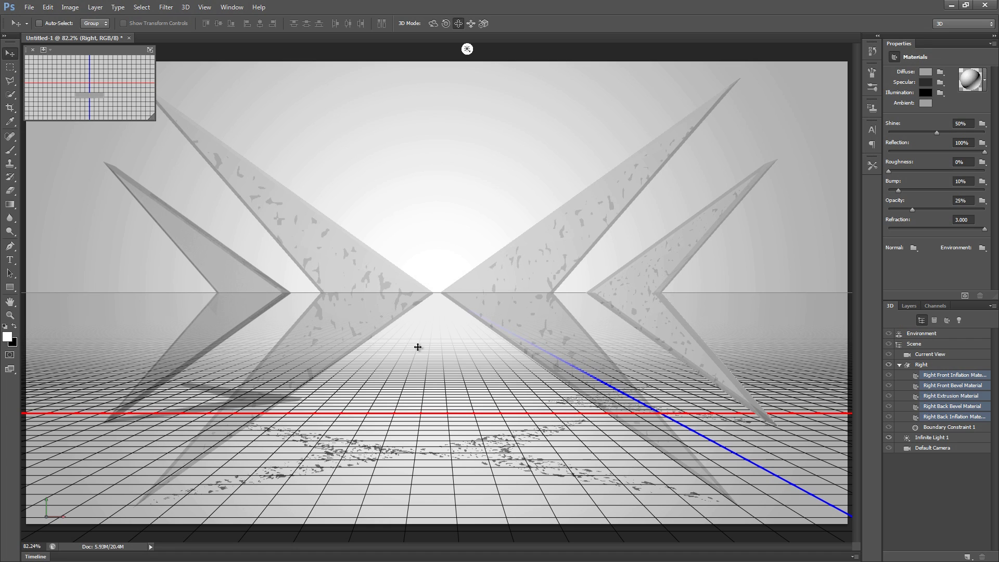
Compare the infinite light settings and direction of the separate Right and Center-Right 3D layers.
{"action": "left_click", "coordinate": [943, 439]}
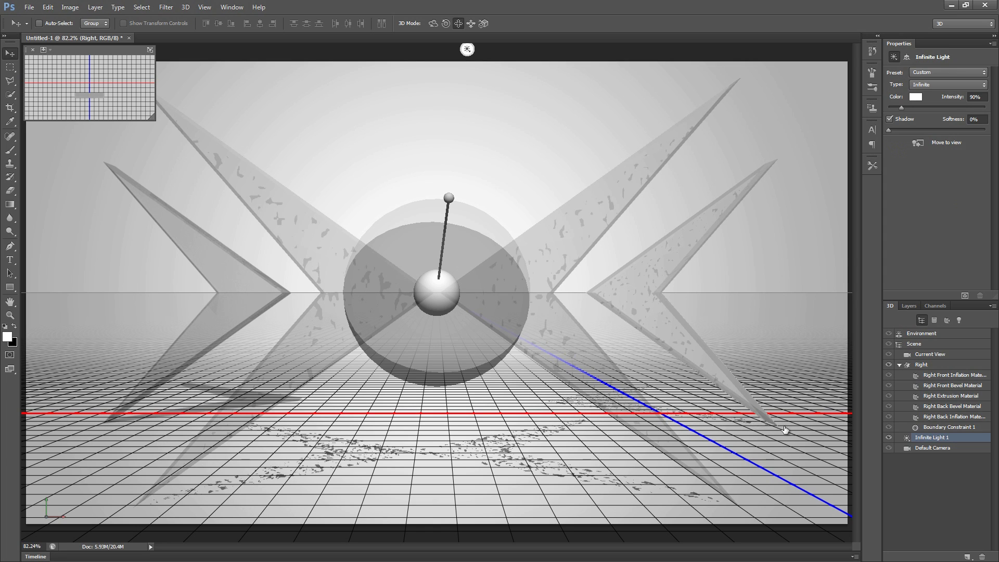
{"action": "left_click", "coordinate": [910, 306]}
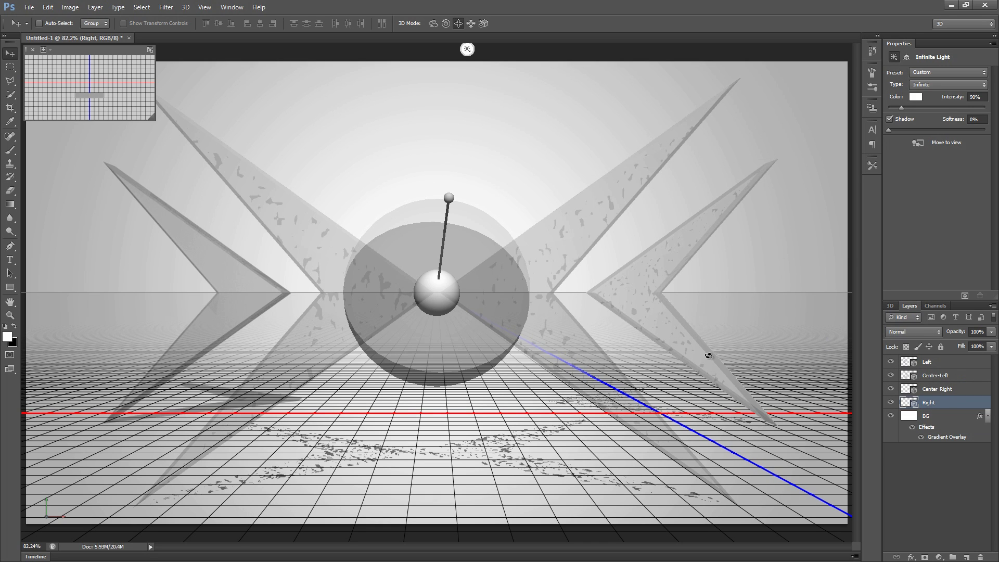
{"action": "left_click", "coordinate": [948, 389]}
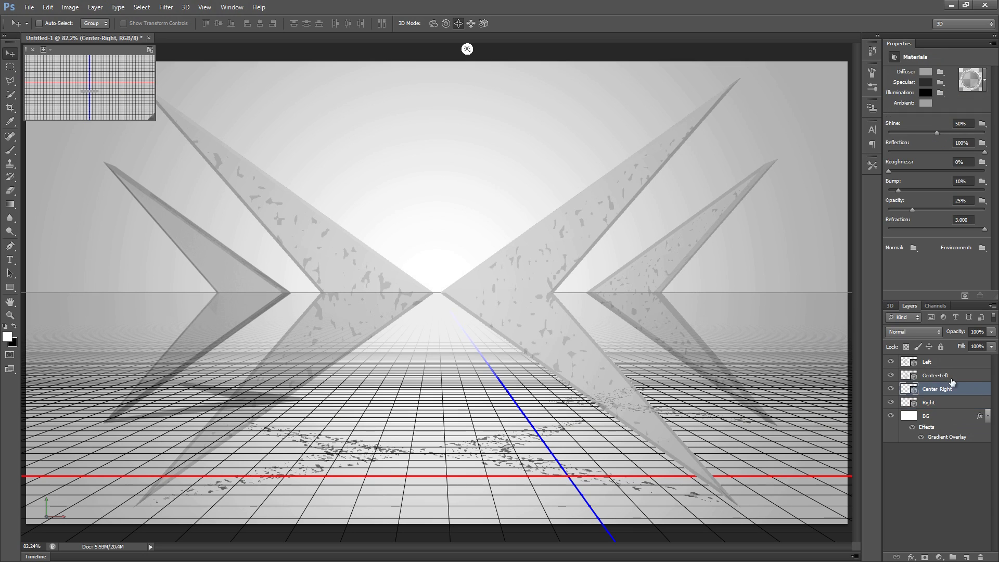
{"action": "left_click", "coordinate": [891, 306]}
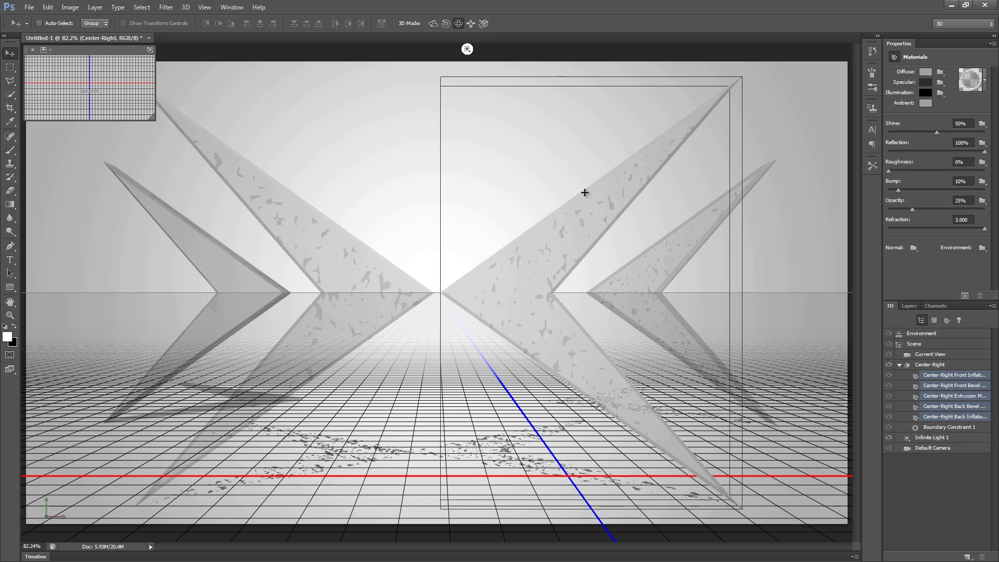
{"action": "left_click", "coordinate": [936, 440]}
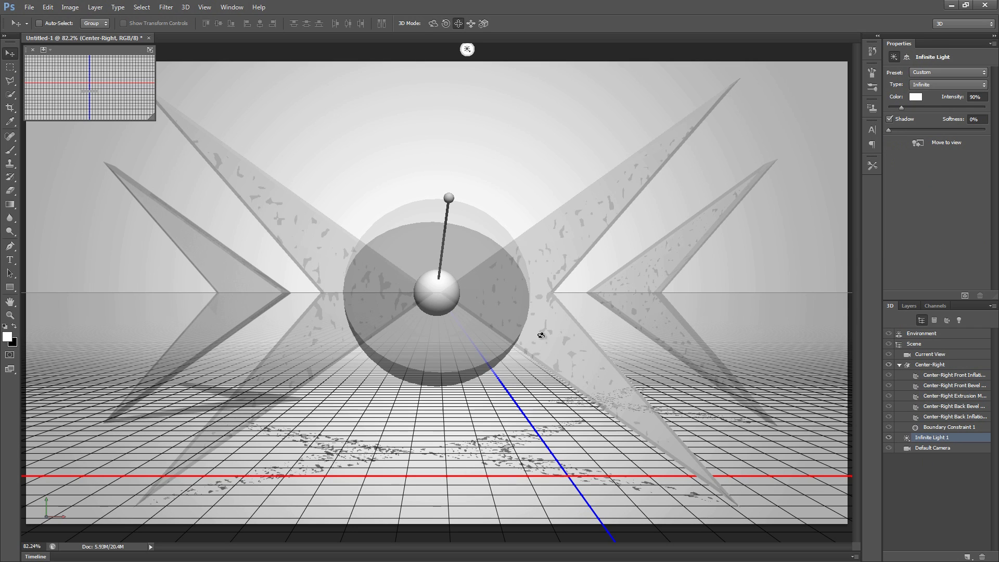
{"action": "left_click", "coordinate": [433, 24]}
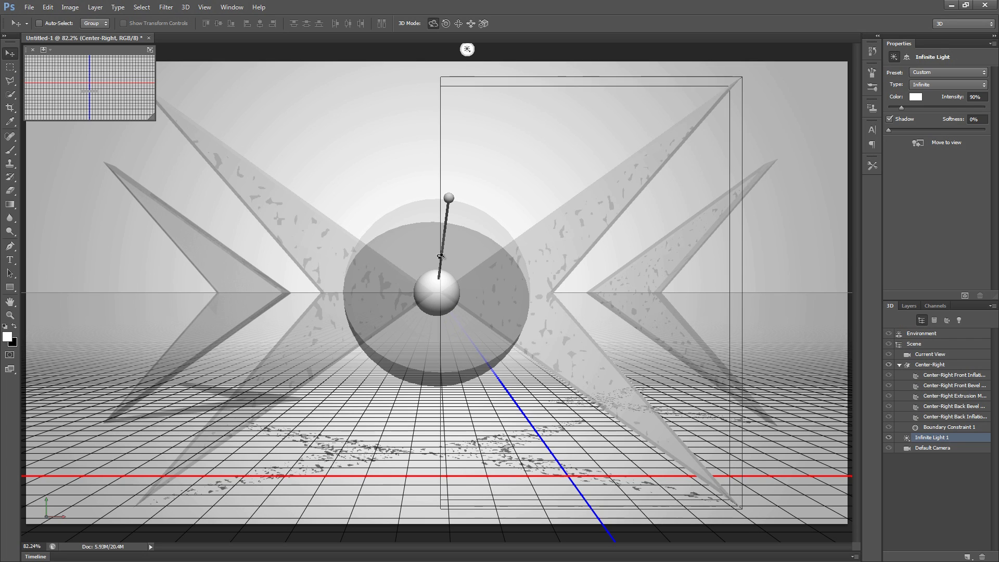
{"action": "left_click", "coordinate": [446, 23]}
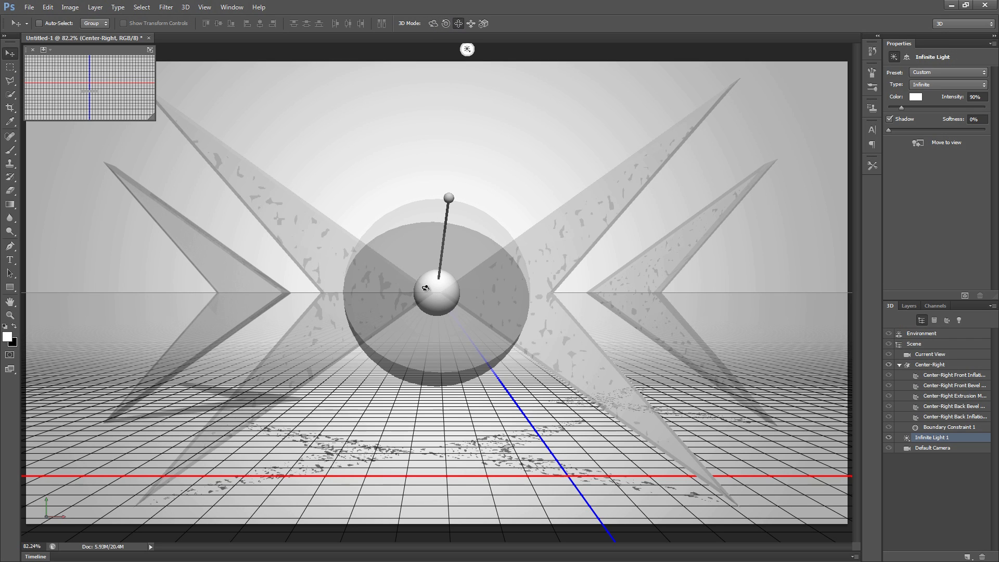
{"action": "mouse_move", "coordinate": [428, 310]}
{"action": "left_mouse_down"}
{"action": "mouse_move", "coordinate": [418, 335]}
{"action": "mouse_move", "coordinate": [462, 288]}
{"action": "mouse_move", "coordinate": [467, 242]}
{"action": "mouse_move", "coordinate": [450, 290]}
{"action": "mouse_move", "coordinate": [380, 291]}
{"action": "mouse_move", "coordinate": [358, 273]}
{"action": "mouse_move", "coordinate": [361, 259]}
{"action": "mouse_move", "coordinate": [400, 243]}
{"action": "mouse_move", "coordinate": [442, 250]}
{"action": "mouse_move", "coordinate": [491, 294]}
{"action": "mouse_move", "coordinate": [442, 306]}
{"action": "left_mouse_up"}
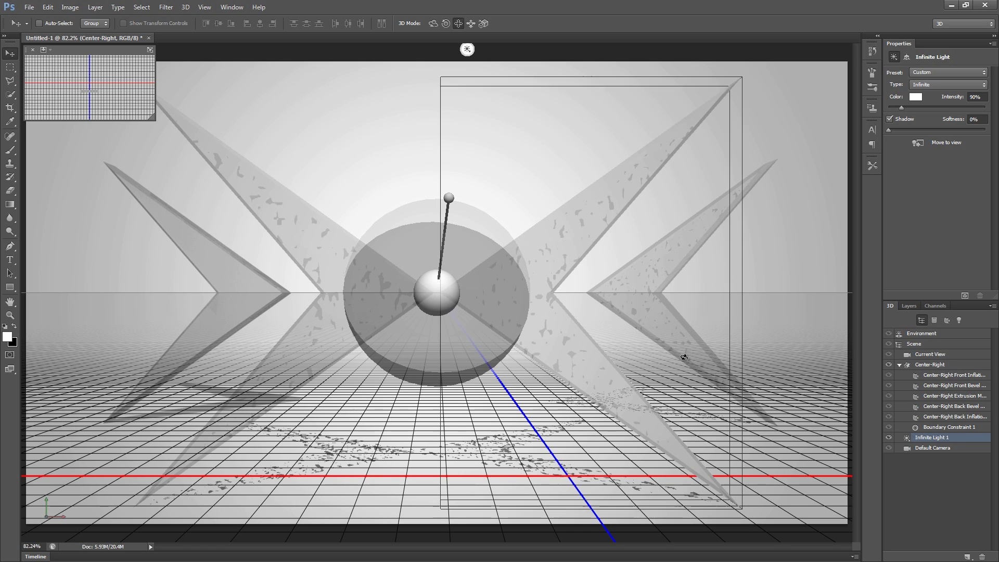
Merge the Left, Center-Left, Center-Right and Right 3D layers into one scene and check each chevron group in it.
{"action": "left_click", "coordinate": [909, 307]}
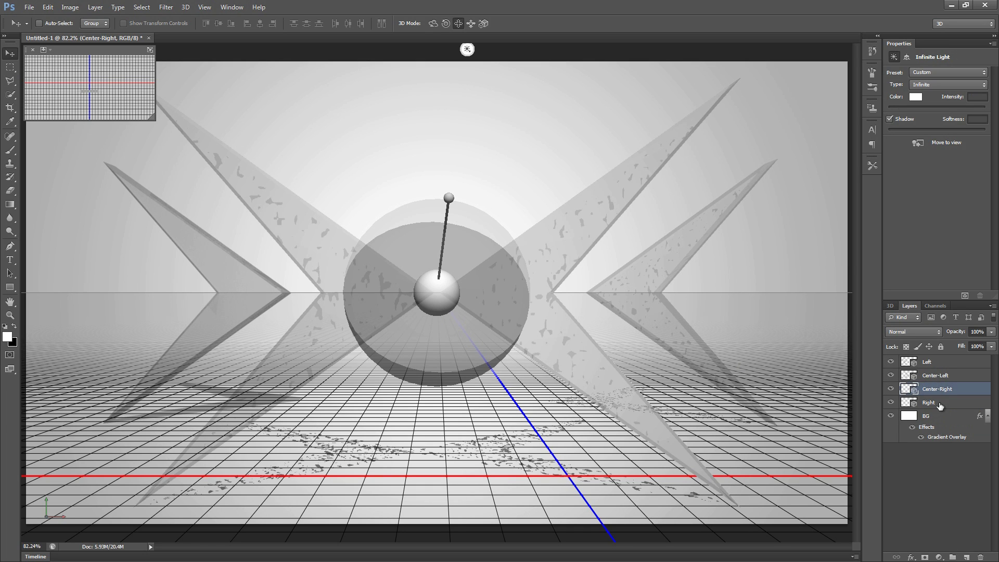
{"action": "left_click", "coordinate": [937, 403]}
{"action": "left_click", "coordinate": [942, 364], "text": "shift"}
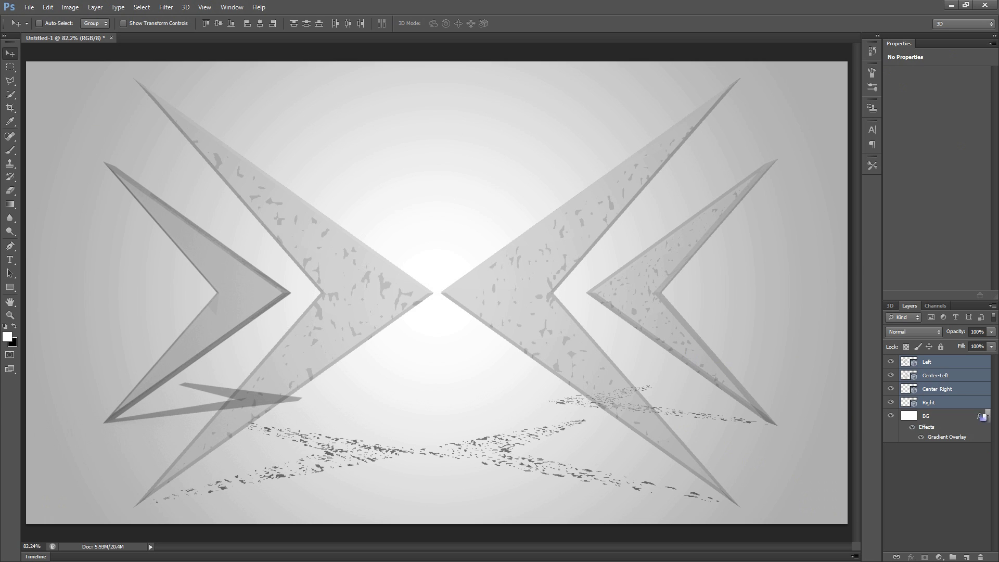
{"action": "key", "text": "ctrl+e"}
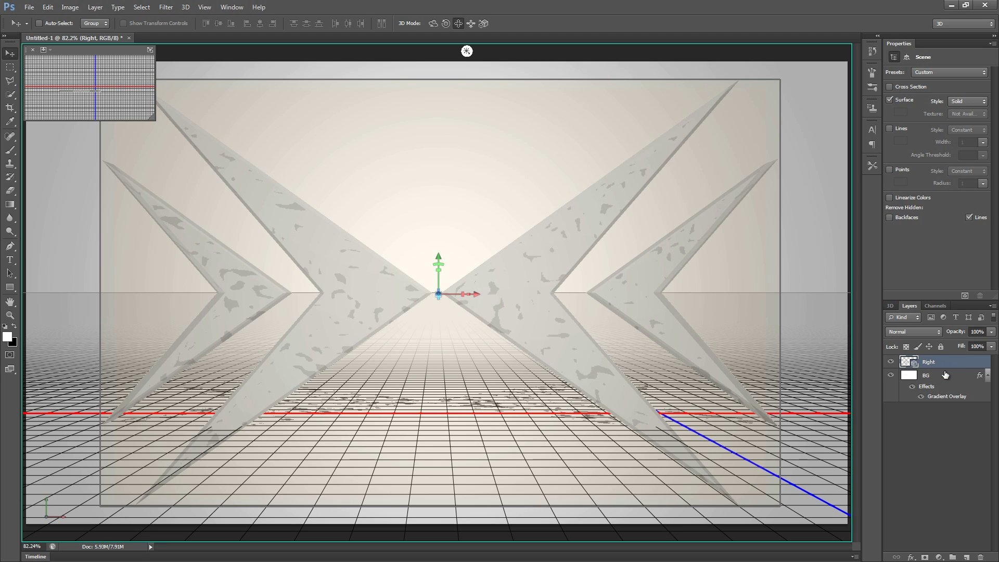
{"action": "left_click", "coordinate": [890, 306]}
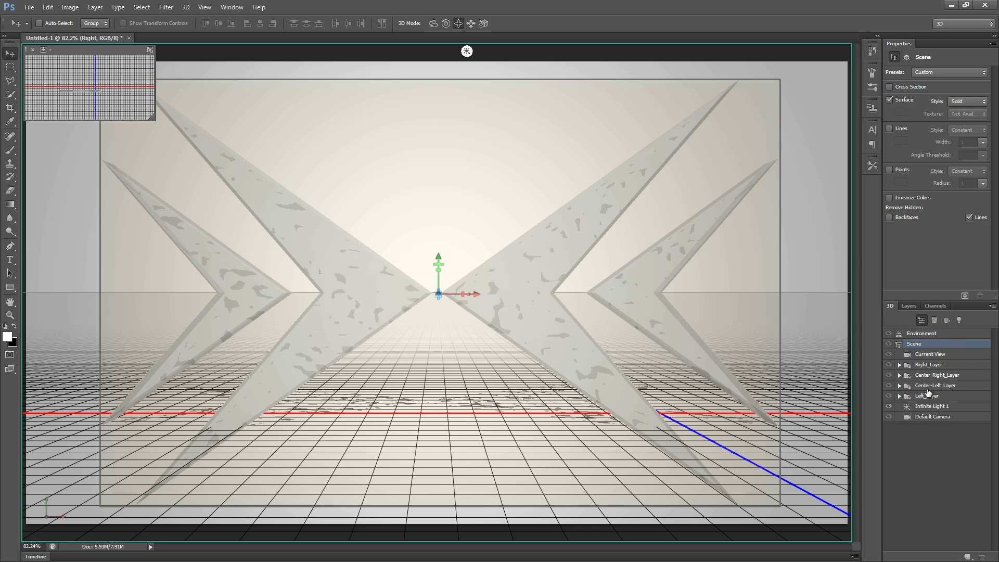
{"action": "left_click", "coordinate": [939, 365]}
{"action": "left_click", "coordinate": [939, 376]}
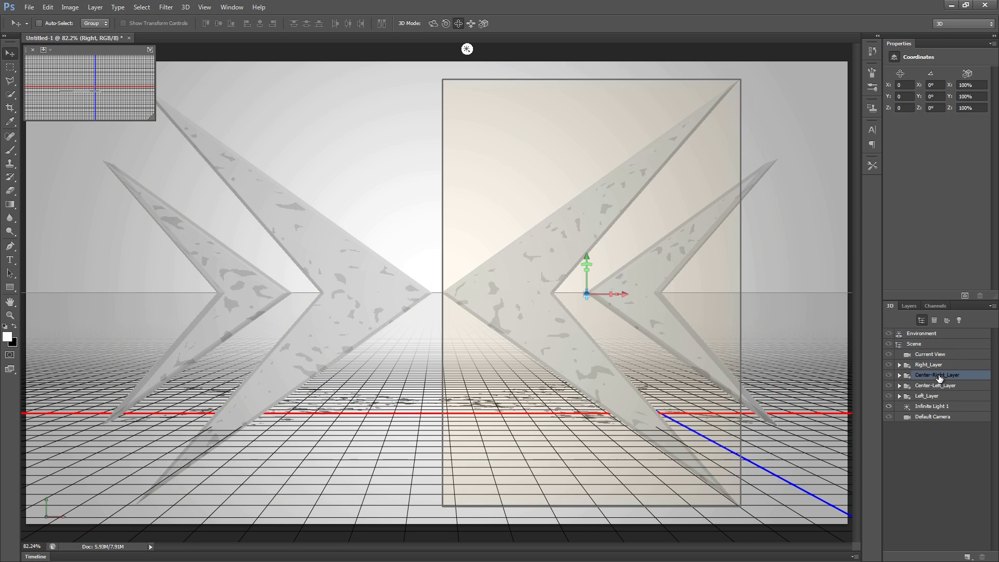
{"action": "left_click", "coordinate": [938, 386]}
{"action": "left_click", "coordinate": [929, 397]}
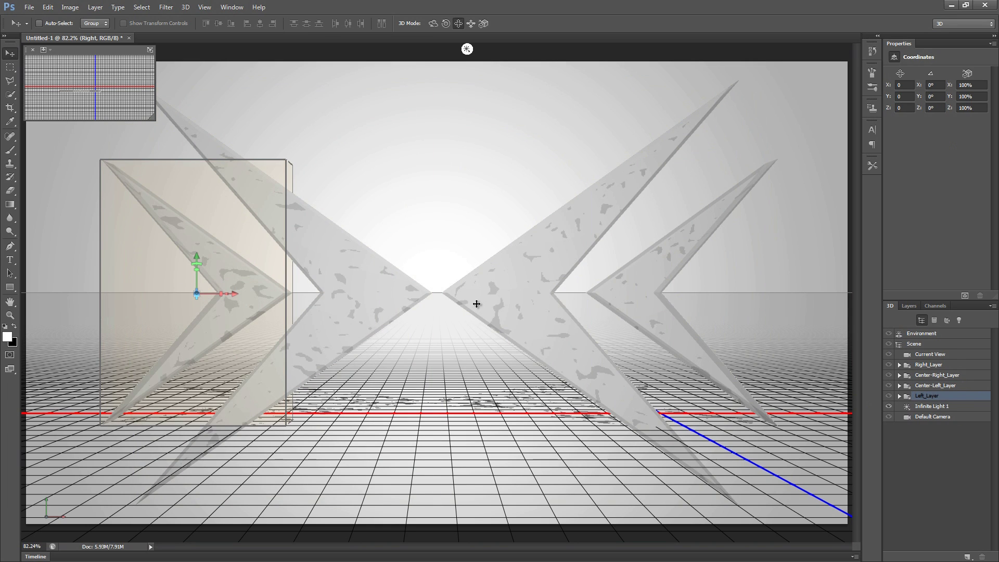
Rotate the merged scene's infinite light to shine from above and change its type to Spot.
{"action": "left_click", "coordinate": [931, 407]}
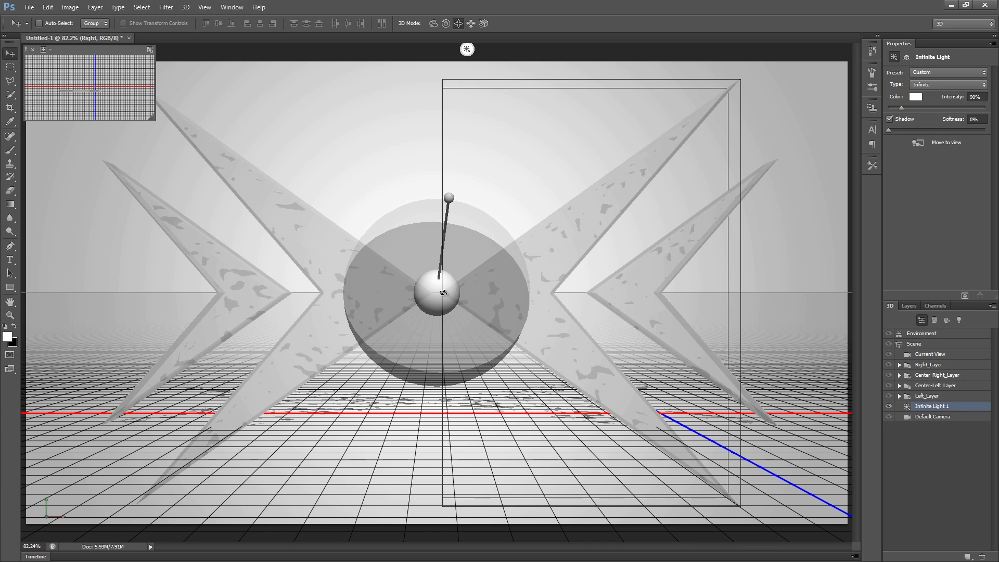
{"action": "mouse_move", "coordinate": [446, 302]}
{"action": "left_mouse_down"}
{"action": "mouse_move", "coordinate": [422, 305]}
{"action": "mouse_move", "coordinate": [417, 285]}
{"action": "mouse_move", "coordinate": [455, 270]}
{"action": "mouse_move", "coordinate": [482, 290]}
{"action": "mouse_move", "coordinate": [470, 311]}
{"action": "mouse_move", "coordinate": [438, 316]}
{"action": "mouse_move", "coordinate": [432, 302]}
{"action": "mouse_move", "coordinate": [457, 279]}
{"action": "left_mouse_up"}
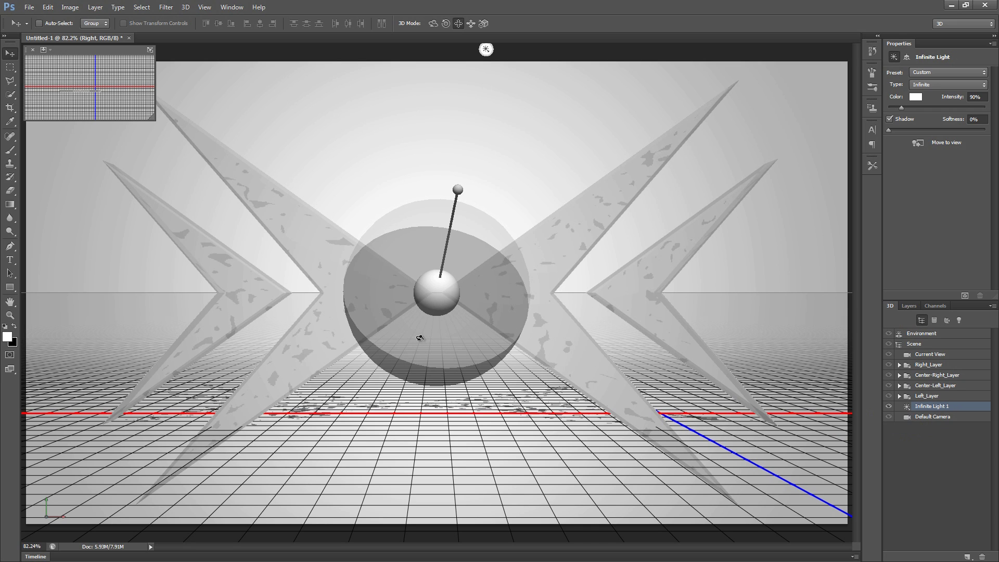
{"action": "mouse_move", "coordinate": [418, 322]}
{"action": "left_mouse_down"}
{"action": "mouse_move", "coordinate": [389, 223]}
{"action": "mouse_move", "coordinate": [326, 218]}
{"action": "mouse_move", "coordinate": [333, 184]}
{"action": "mouse_move", "coordinate": [313, 186]}
{"action": "left_mouse_up"}
{"action": "left_click_drag", "start_coordinate": [311, 190], "coordinate": [295, 197]}
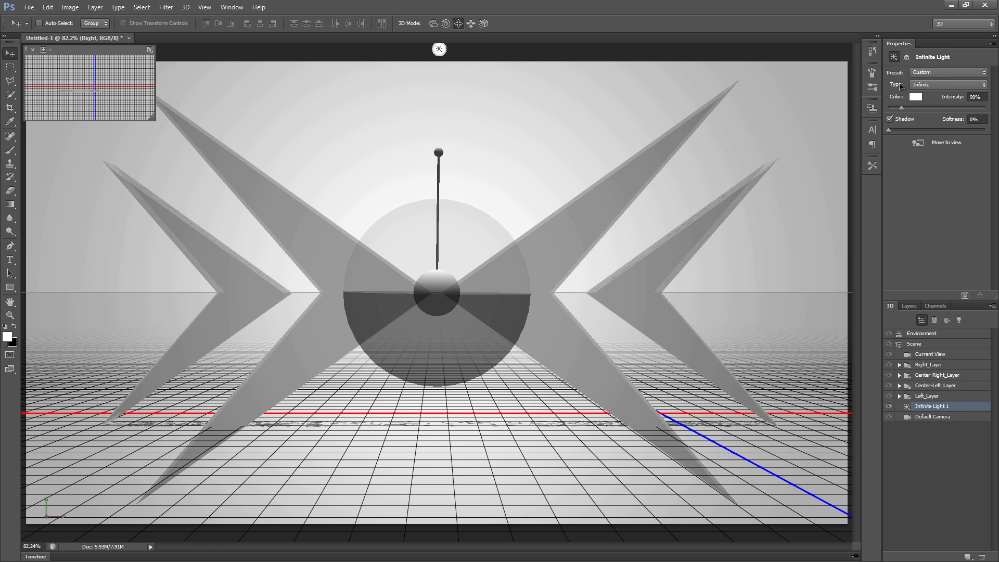
{"action": "left_click", "coordinate": [935, 87]}
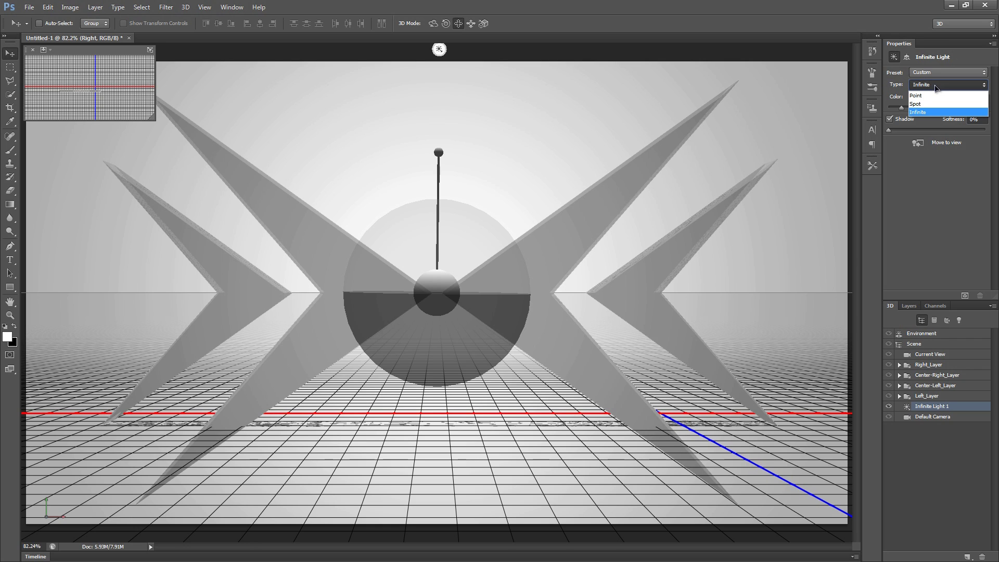
{"action": "left_click", "coordinate": [922, 109]}
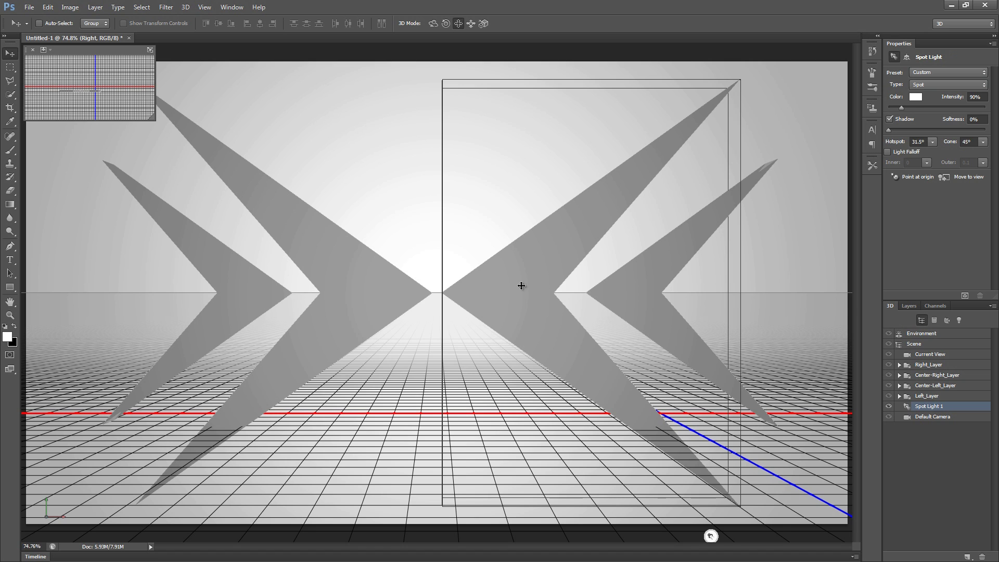
Try to bring the distant spot light back toward the chevrons by moving it through the scene.
{"action": "scroll", "coordinate": [522, 286], "scroll_direction": "down", "scroll_amount": 20}
{"action": "scroll", "coordinate": [518, 285], "scroll_direction": "down", "scroll_amount": 12}
{"action": "scroll", "coordinate": [518, 286], "scroll_direction": "down", "scroll_amount": 6}
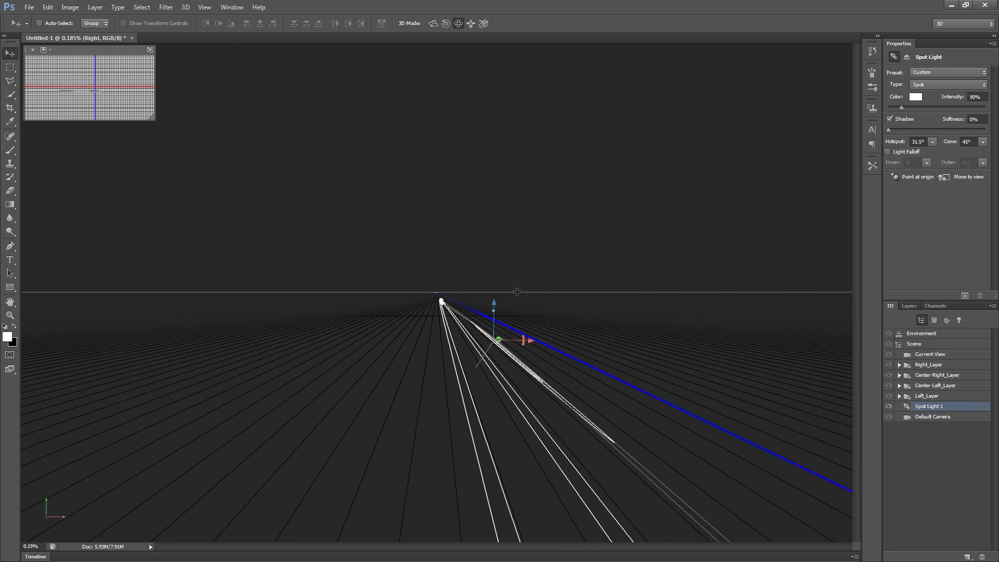
{"action": "scroll", "coordinate": [512, 376], "scroll_direction": "up", "scroll_amount": 6}
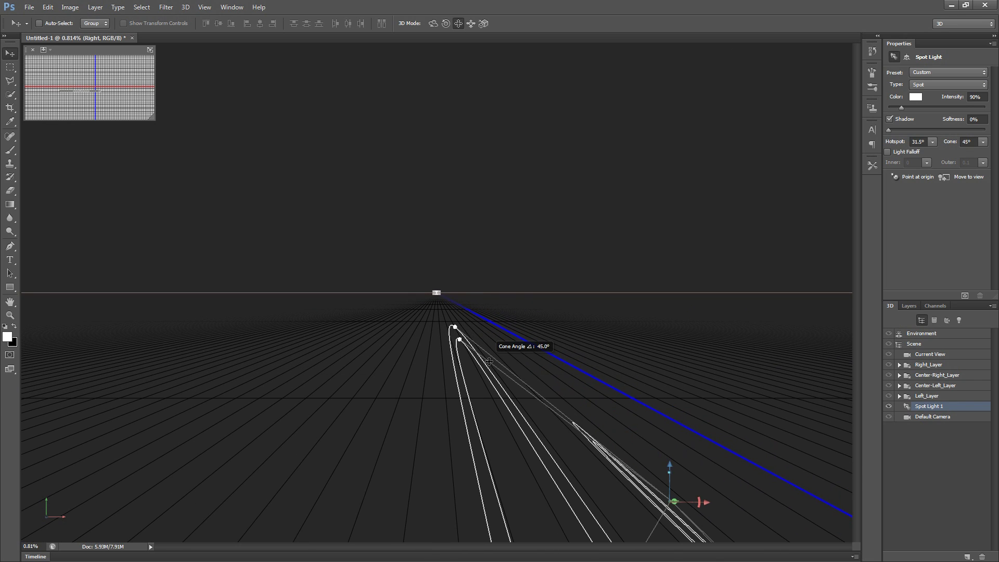
{"action": "scroll", "coordinate": [505, 391], "scroll_direction": "down", "scroll_amount": 5}
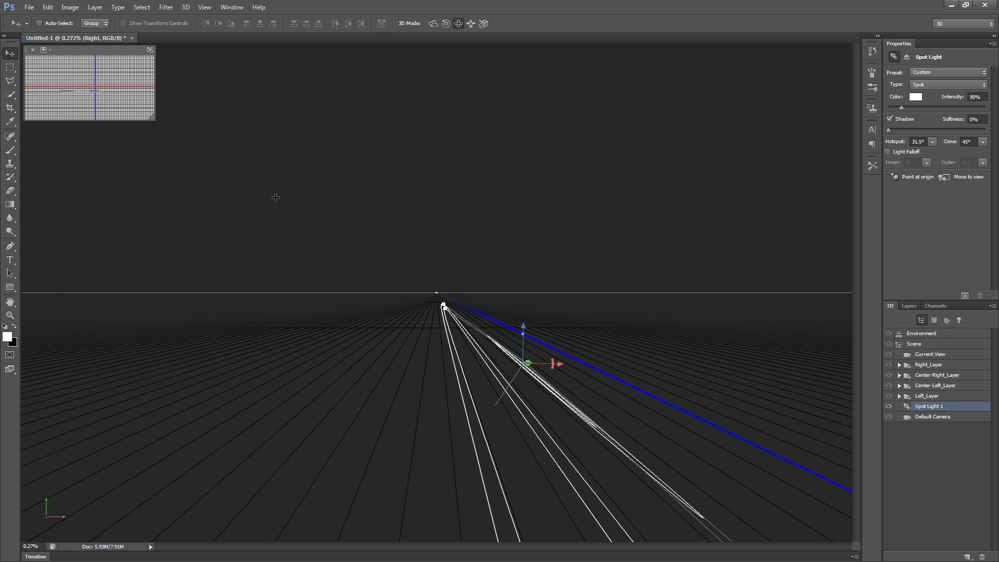
{"action": "left_click", "coordinate": [459, 24]}
{"action": "left_click_drag", "start_coordinate": [603, 478], "coordinate": [596, 438]}
{"action": "left_click_drag", "start_coordinate": [581, 364], "coordinate": [570, 186]}
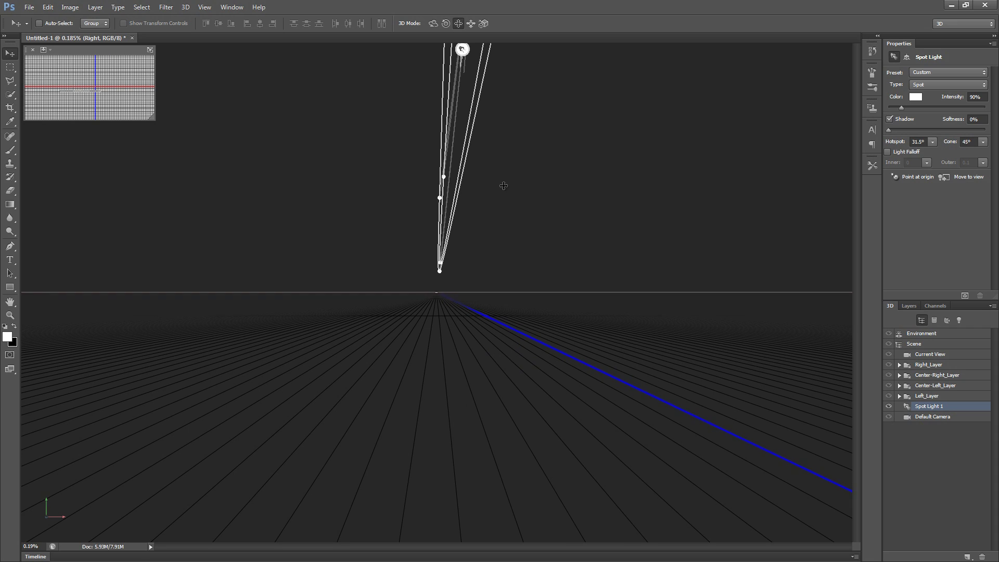
{"action": "left_click_drag", "start_coordinate": [472, 108], "coordinate": [463, 73]}
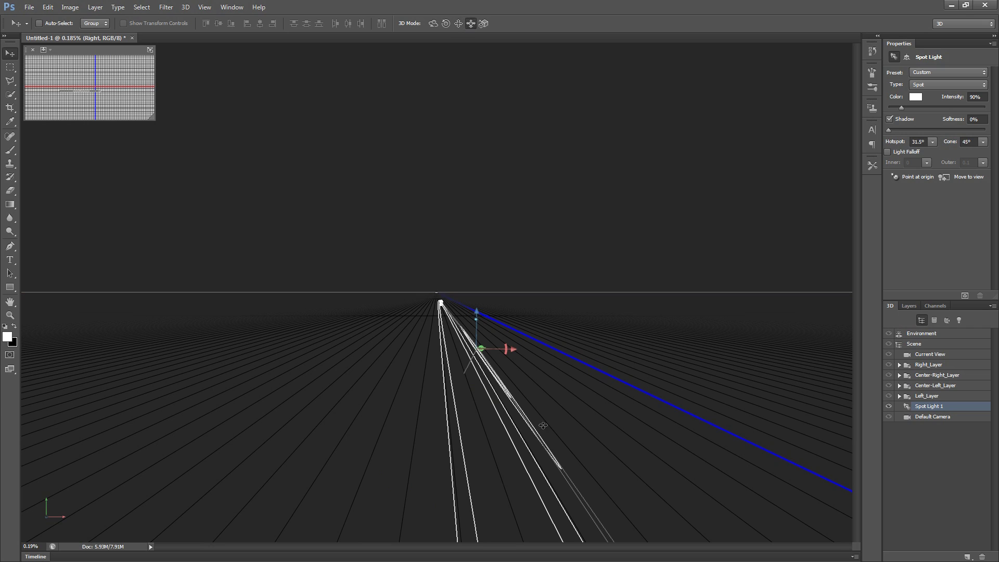
{"action": "left_click_drag", "start_coordinate": [509, 452], "coordinate": [512, 427]}
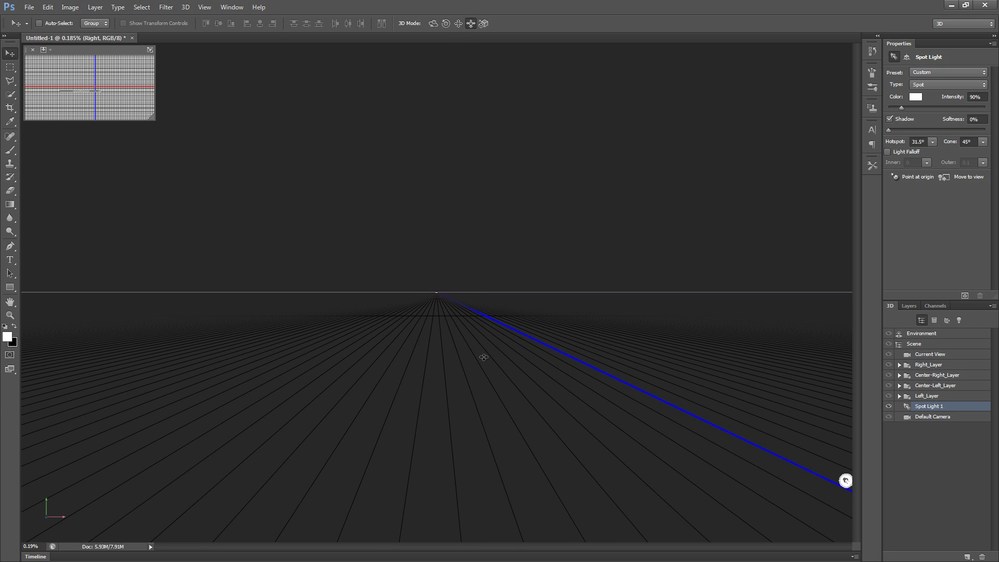
Delete the misplaced spot light and add a new spot light to the merged scene.
{"action": "left_click", "coordinate": [982, 557]}
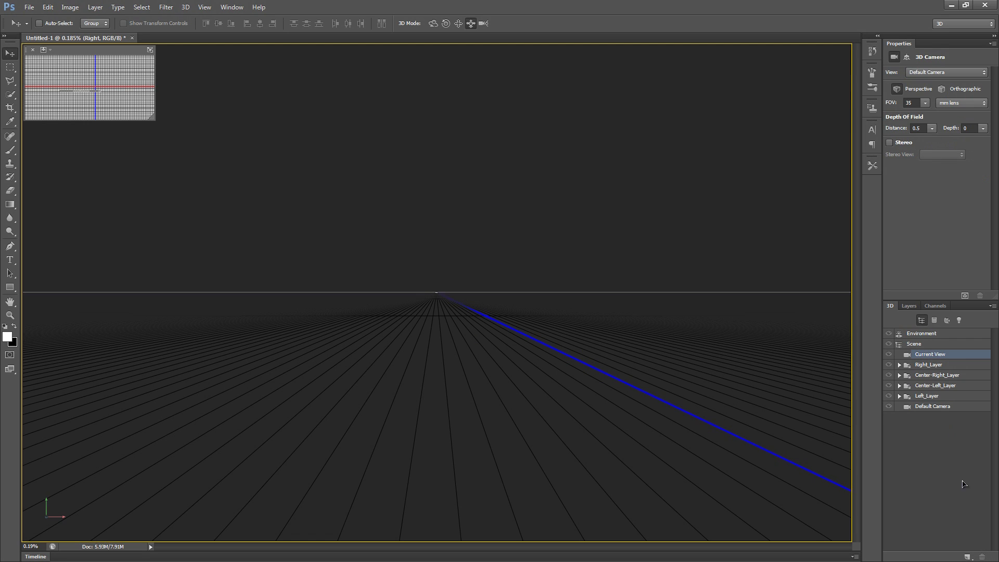
{"action": "left_click", "coordinate": [967, 557]}
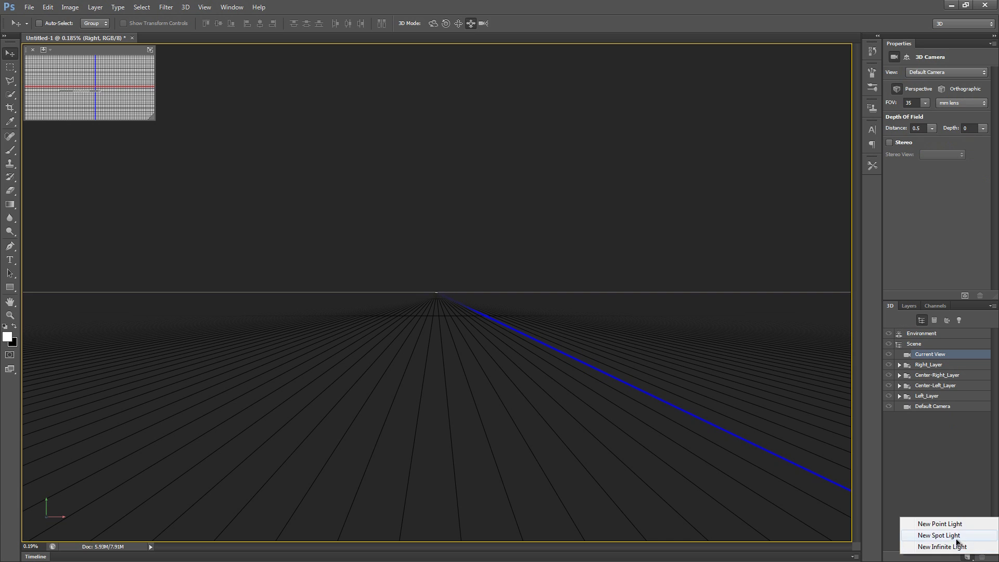
{"action": "left_click", "coordinate": [972, 539]}
{"action": "scroll", "coordinate": [448, 299], "scroll_direction": "up", "scroll_amount": 10}
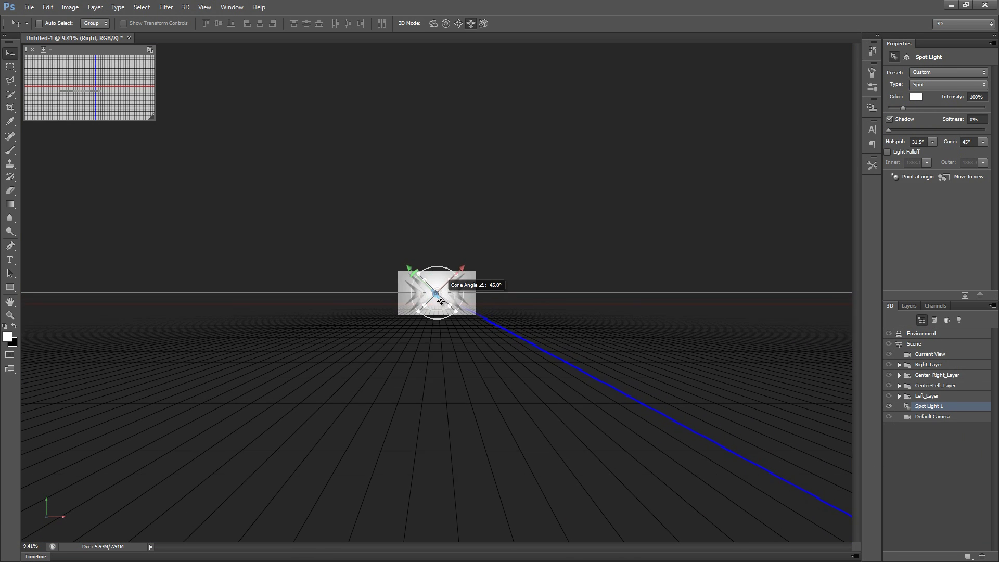
{"action": "scroll", "coordinate": [441, 302], "scroll_direction": "up", "scroll_amount": 8}
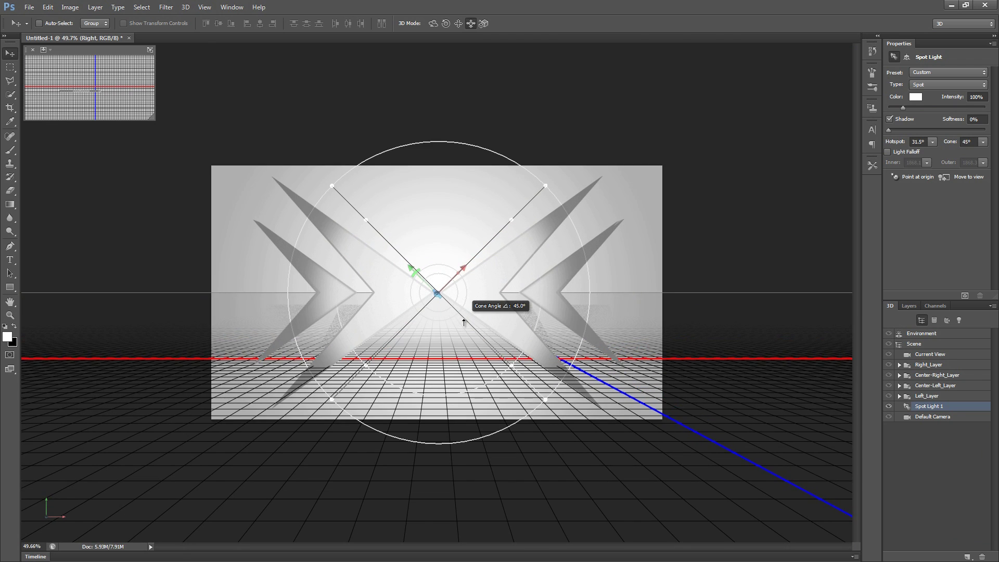
{"action": "scroll", "coordinate": [464, 323], "scroll_direction": "up", "scroll_amount": 1}
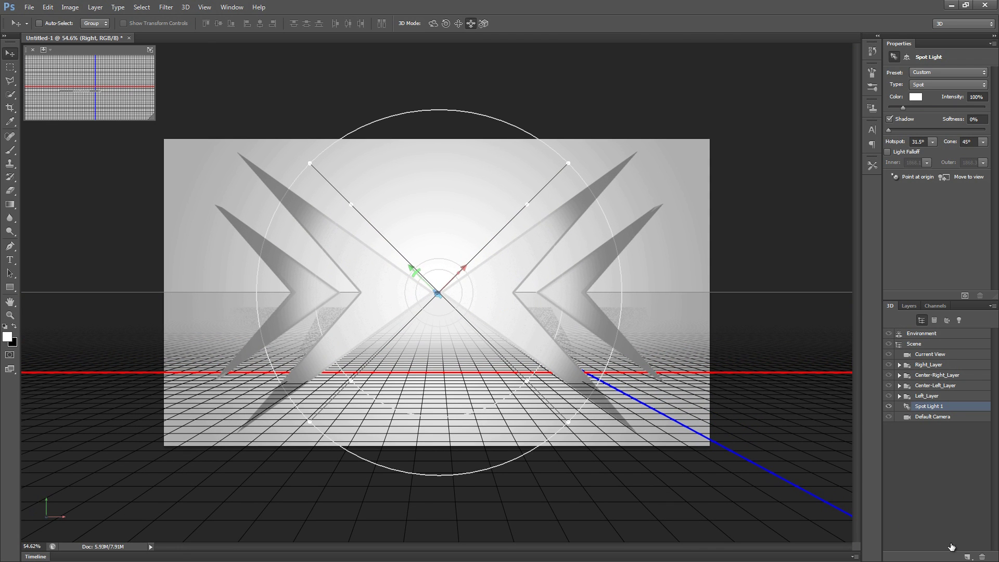
{"action": "left_click", "coordinate": [968, 558]}
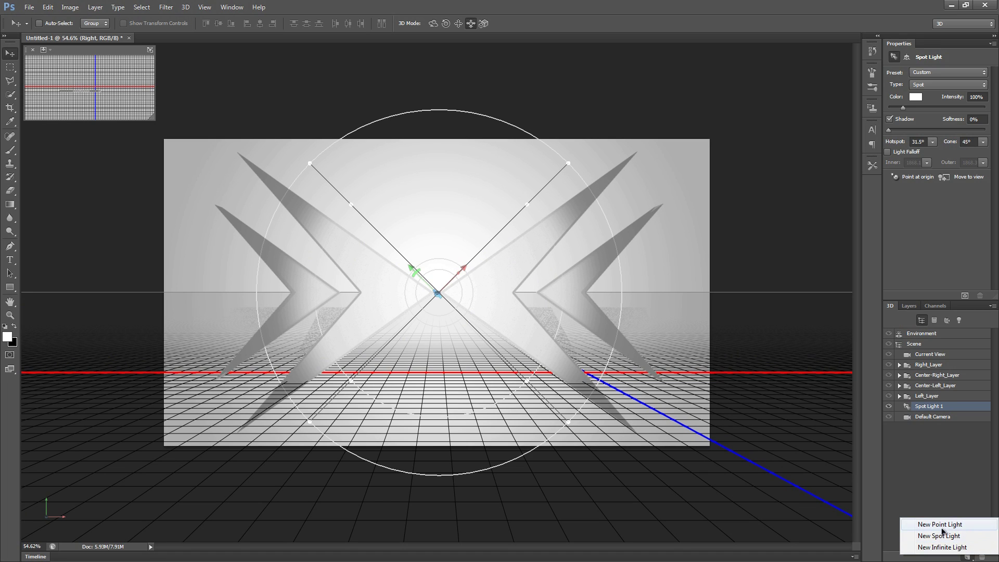
{"action": "left_click", "coordinate": [936, 409]}
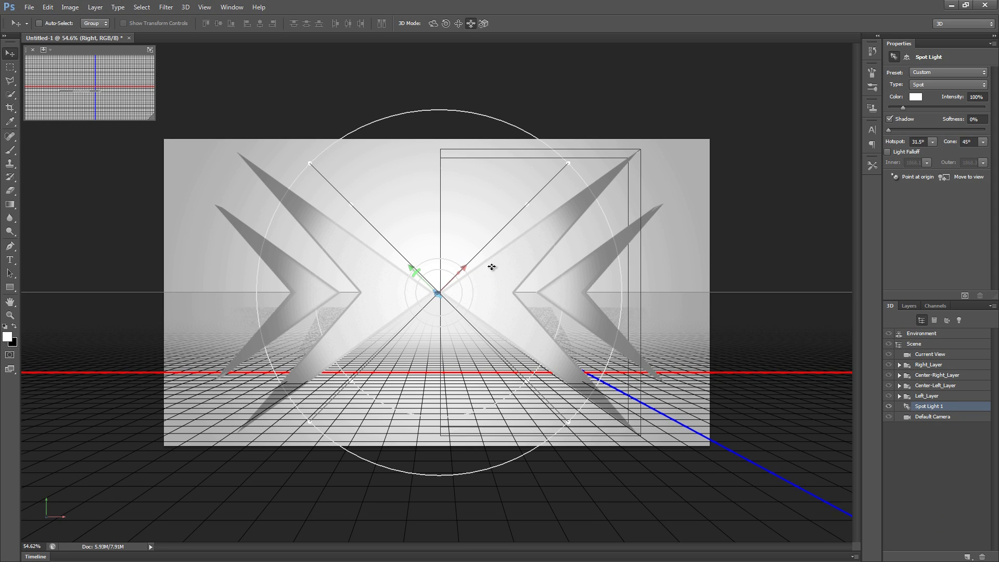
Reposition the new spot light above the chevrons so its cone shines down over them.
{"action": "scroll", "coordinate": [407, 381], "scroll_direction": "up", "scroll_amount": 1}
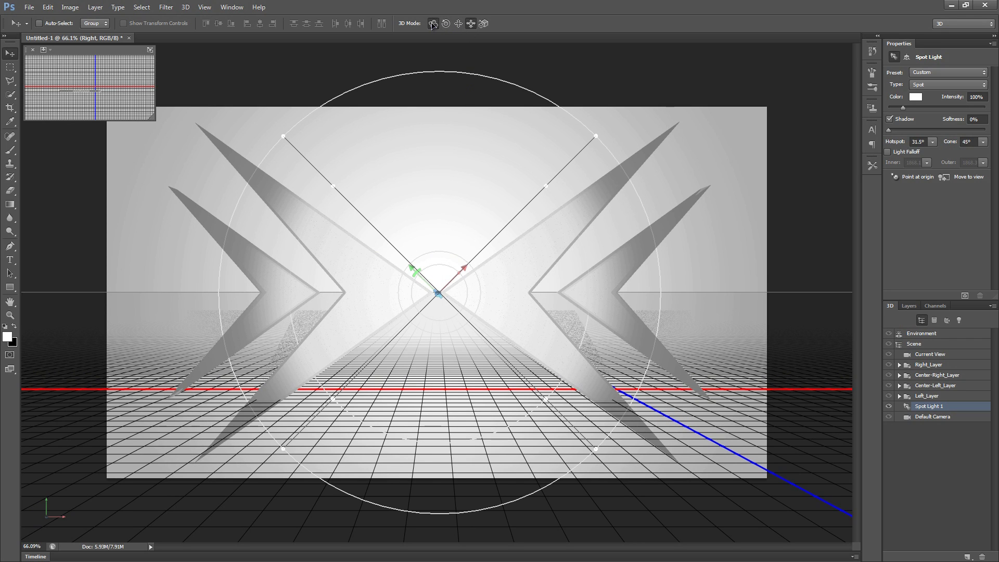
{"action": "left_click_drag", "start_coordinate": [442, 357], "coordinate": [451, 274]}
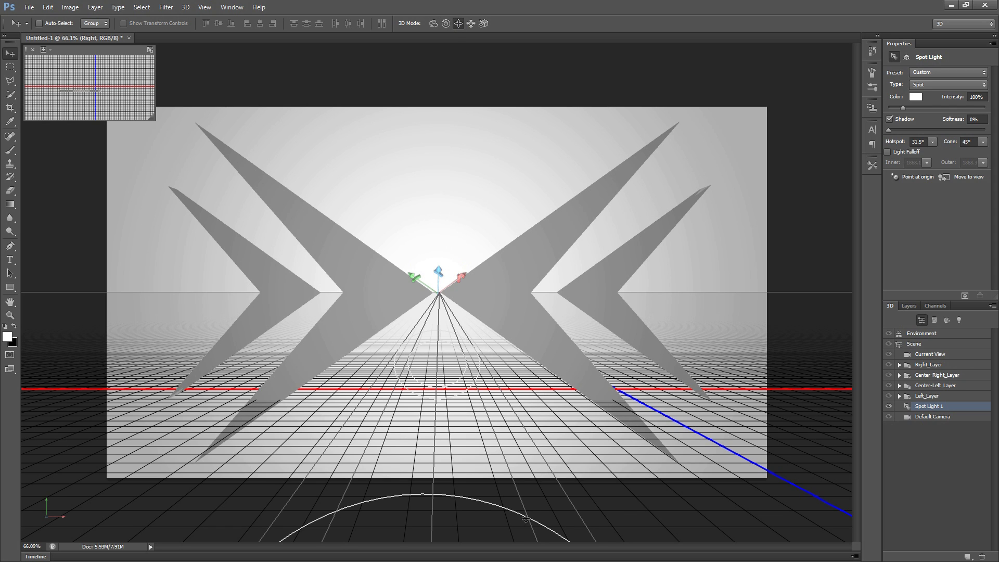
{"action": "left_click_drag", "start_coordinate": [469, 489], "coordinate": [465, 201]}
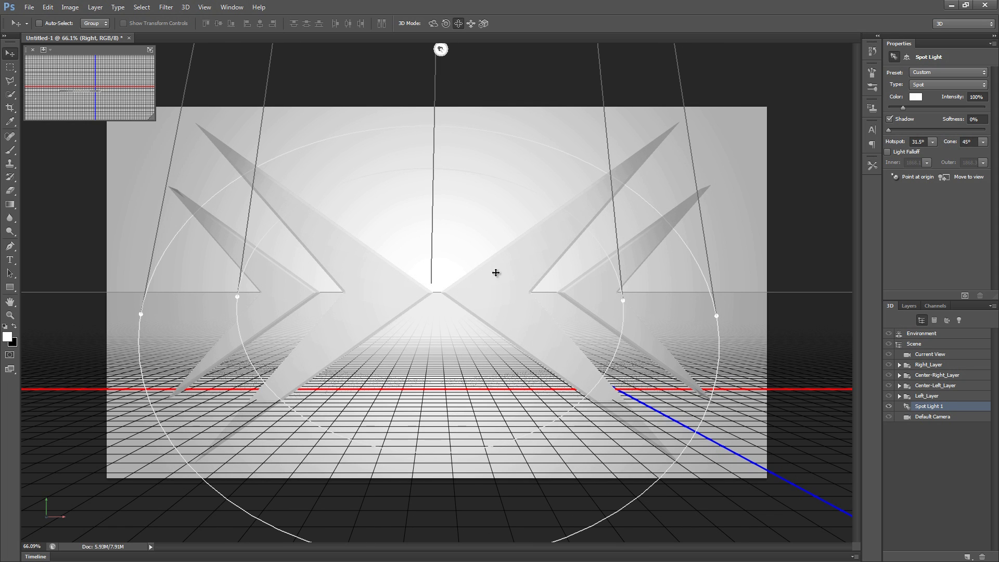
Select all four chevron meshes and rotate them together 90° around the X axis.
{"action": "scroll", "coordinate": [414, 299], "scroll_direction": "up", "scroll_amount": 1}
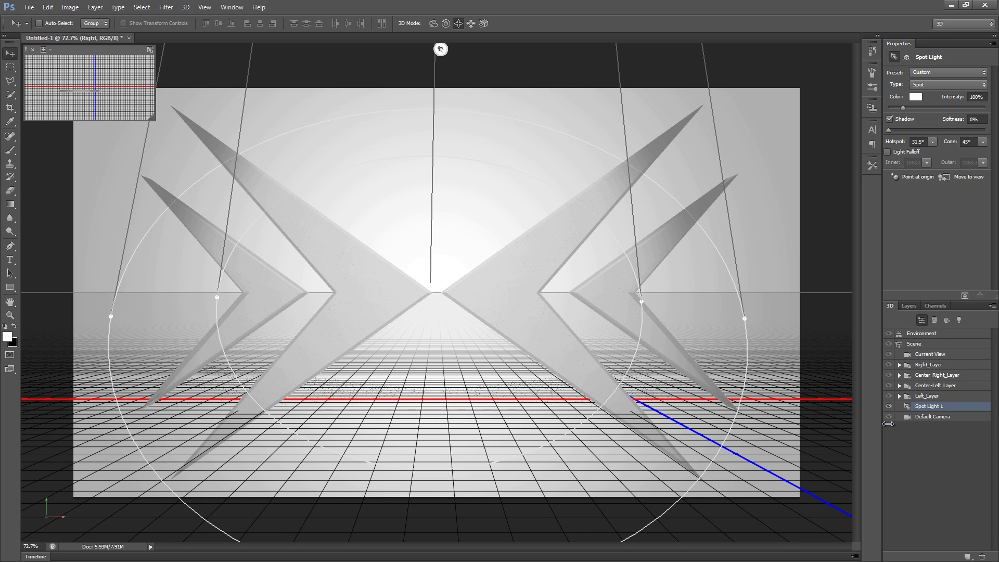
{"action": "left_click", "coordinate": [927, 396]}
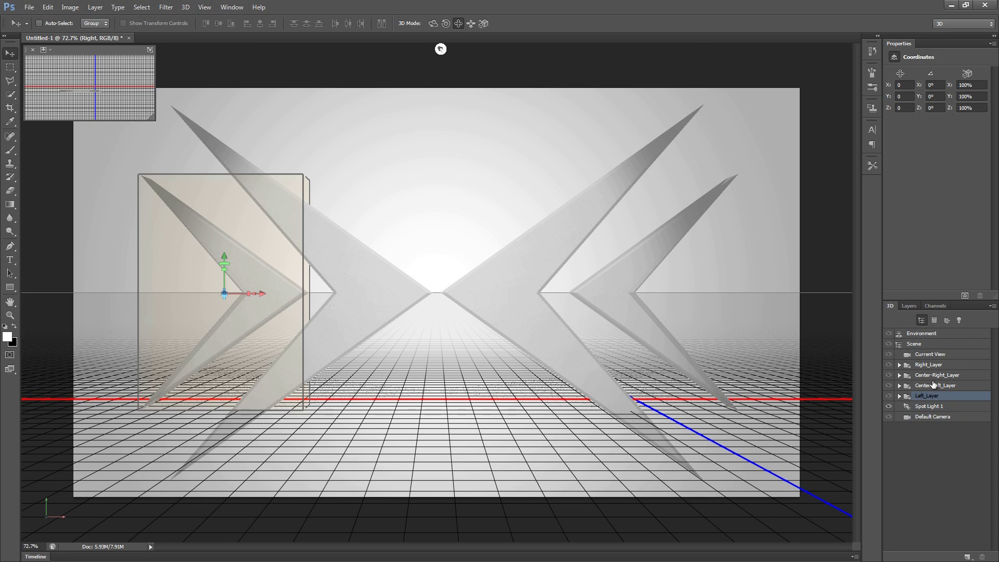
{"action": "left_click", "coordinate": [932, 367], "text": "shift"}
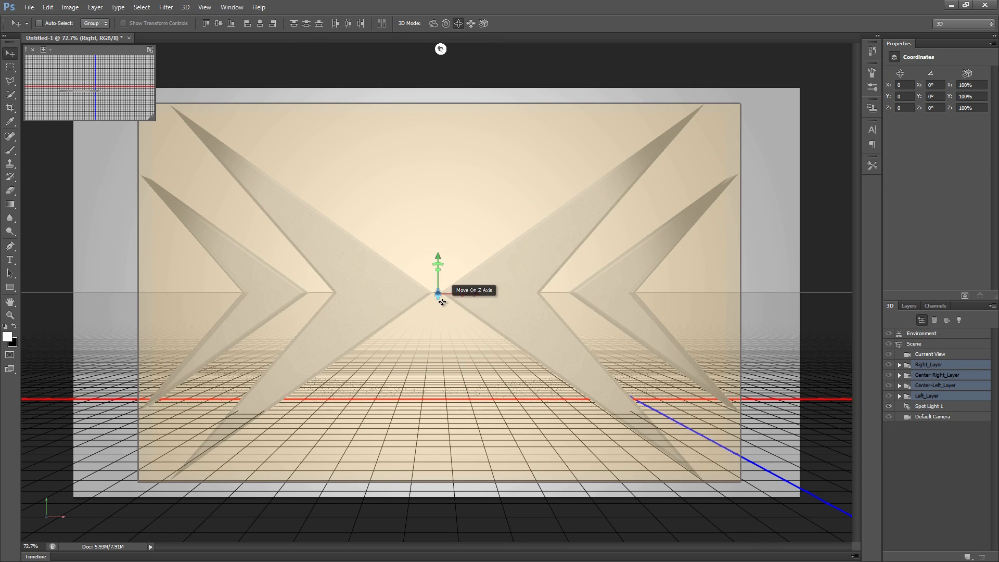
{"action": "scroll", "coordinate": [439, 297], "scroll_direction": "up", "scroll_amount": 3}
{"action": "scroll", "coordinate": [442, 302], "scroll_direction": "up", "scroll_amount": 1}
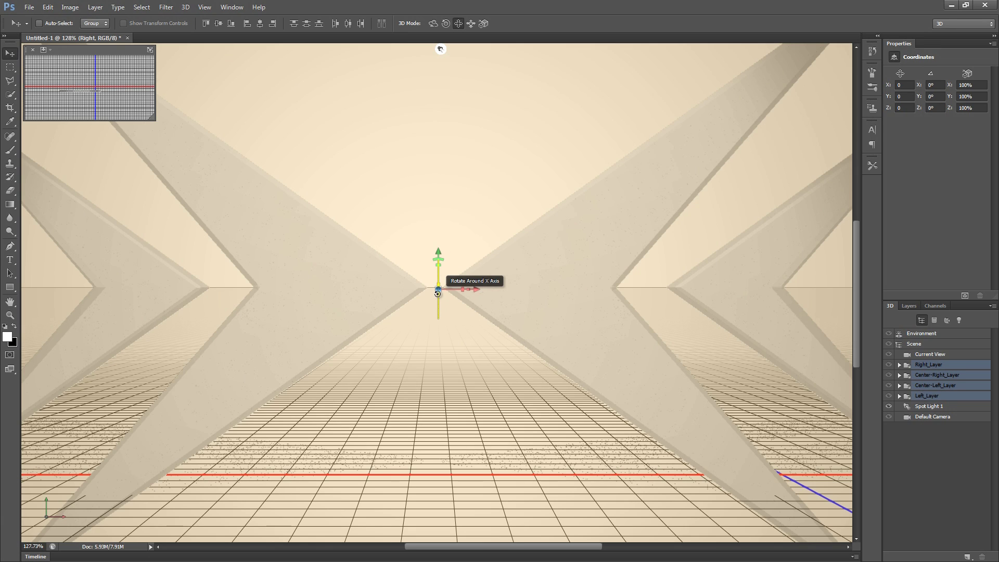
{"action": "left_click_drag", "start_coordinate": [438, 293], "coordinate": [447, 2]}
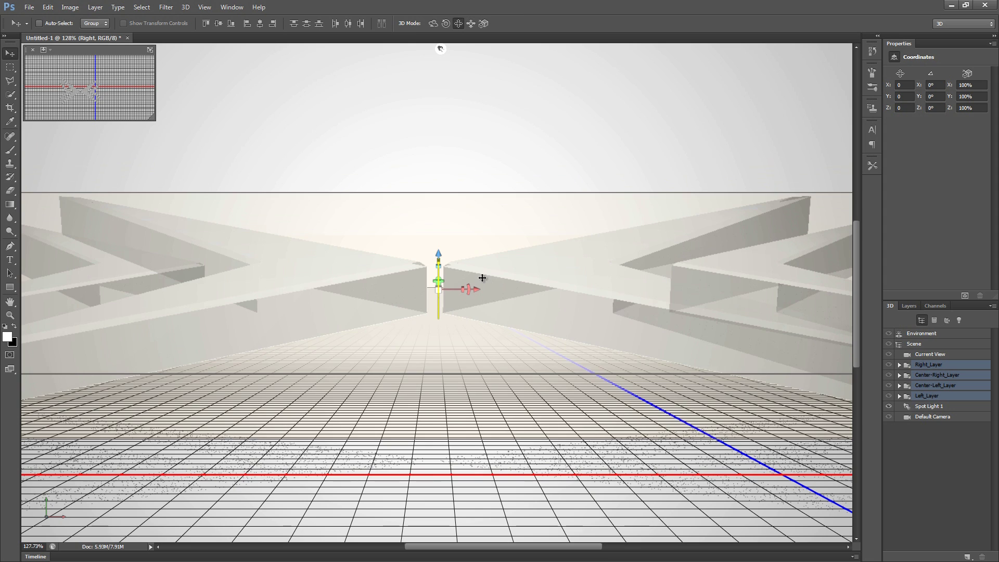
{"action": "key", "text": "ctrl+z"}
{"action": "scroll", "coordinate": [478, 277], "scroll_direction": "down", "scroll_amount": 5}
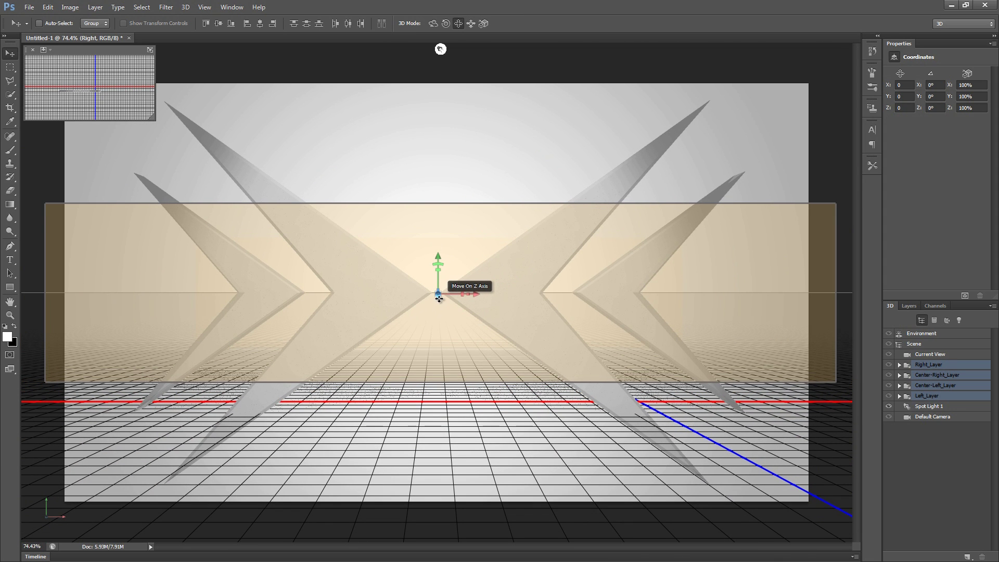
{"action": "left_click_drag", "start_coordinate": [439, 290], "coordinate": [456, 90]}
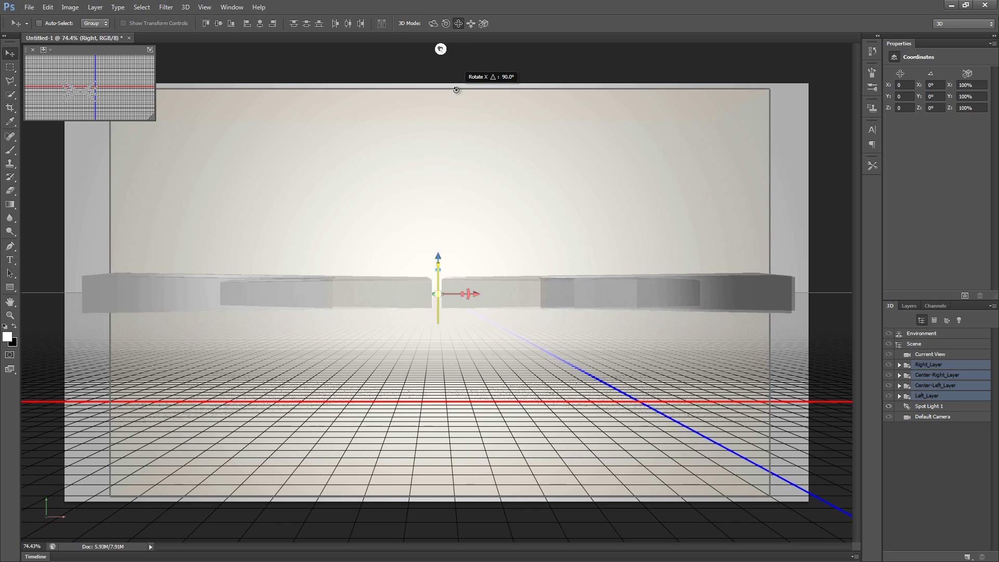
{"action": "left_click_drag", "start_coordinate": [457, 90], "coordinate": [457, 91]}
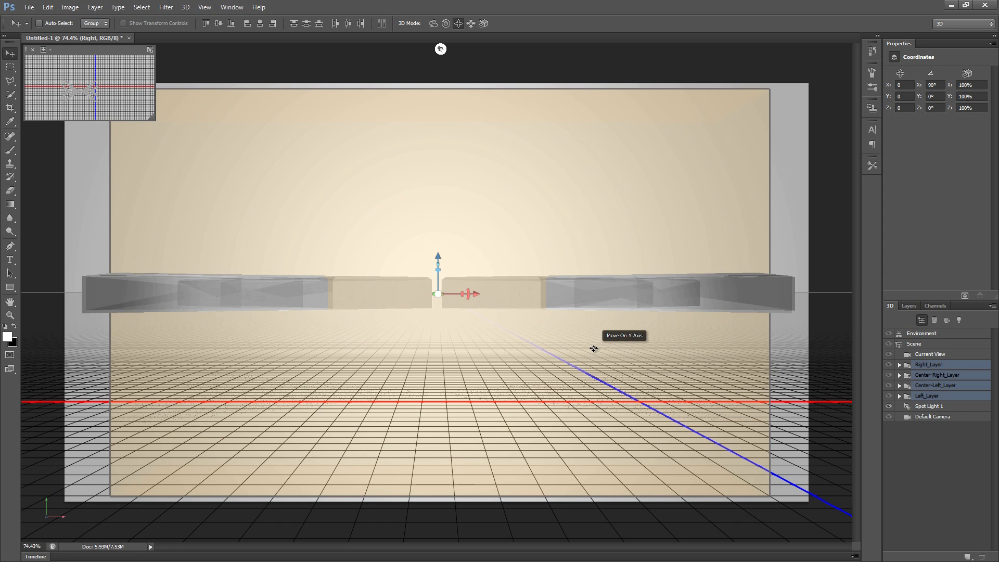
Snap the four selected chevrons to the ground plane.
{"action": "scroll", "coordinate": [451, 363], "scroll_direction": "down", "scroll_amount": 1}
{"action": "scroll", "coordinate": [451, 362], "scroll_direction": "up", "scroll_amount": 2}
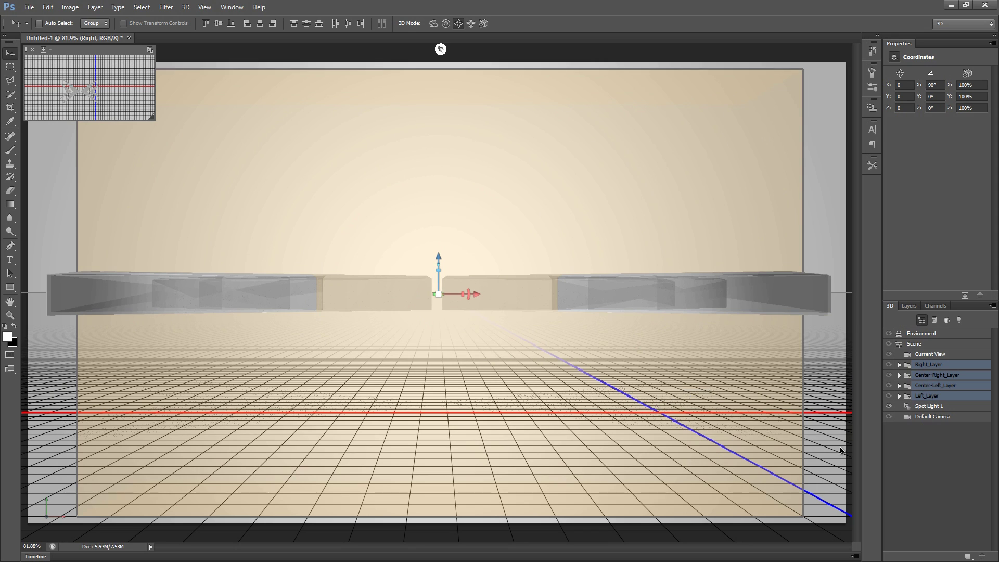
{"action": "left_click", "coordinate": [993, 306]}
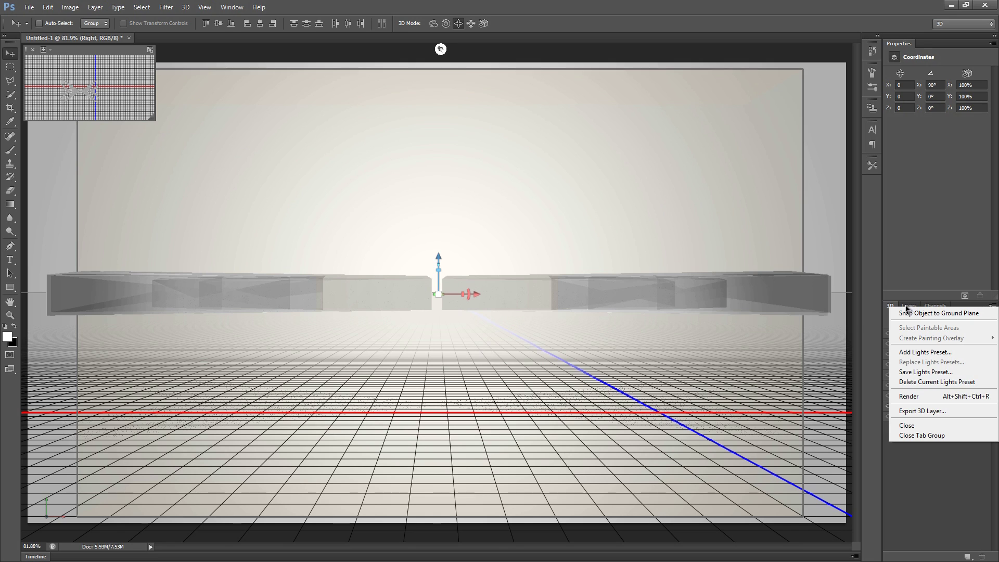
{"action": "left_click", "coordinate": [956, 314]}
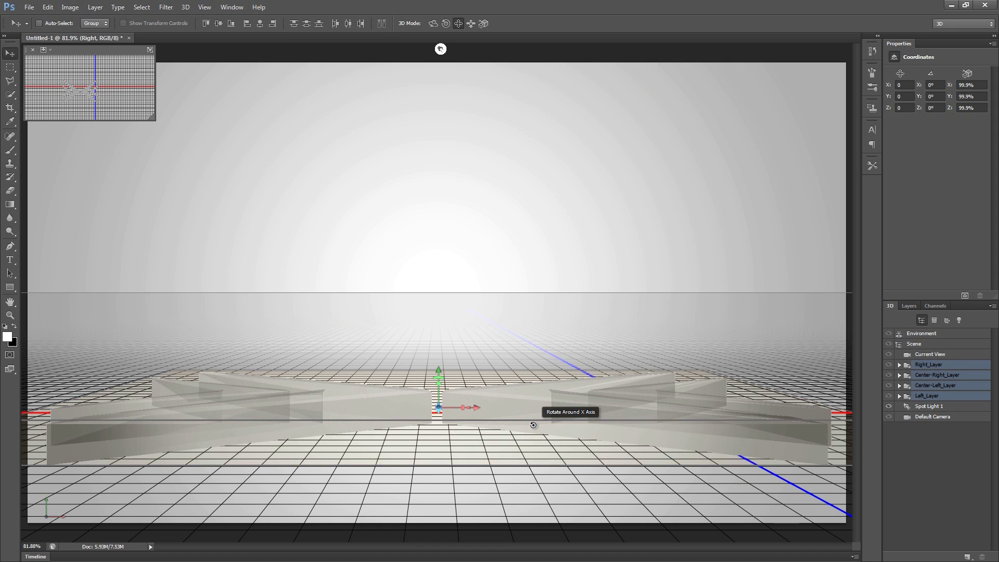
{"action": "scroll", "coordinate": [474, 418], "scroll_direction": "down", "scroll_amount": 1}
{"action": "scroll", "coordinate": [474, 418], "scroll_direction": "up", "scroll_amount": 1}
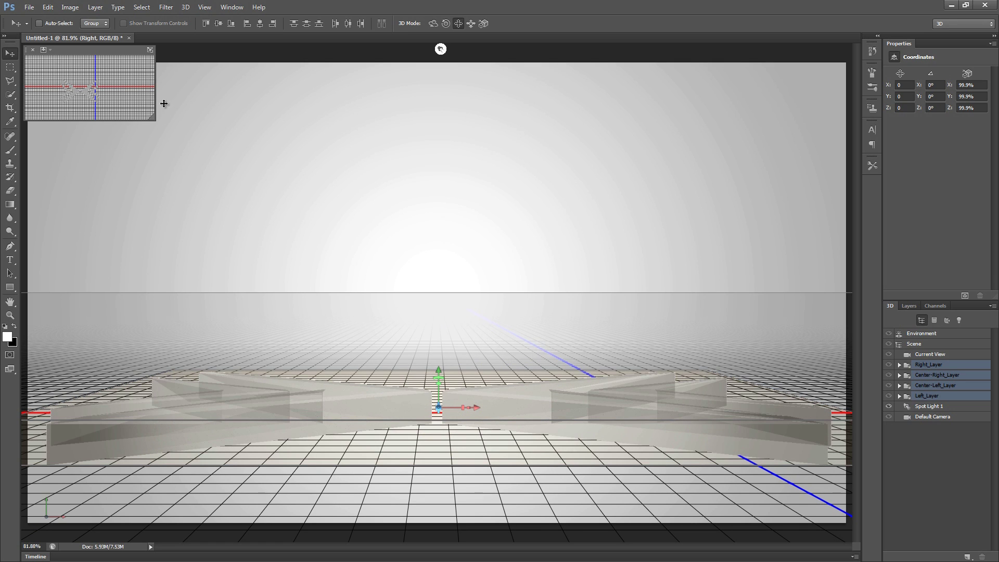
Swap the Top view into the main view and move the four chevrons onto the red axis, at about X 148, Z -190.
{"action": "mouse_move", "coordinate": [98, 52]}
{"action": "left_mouse_down"}
{"action": "mouse_move", "coordinate": [127, 83]}
{"action": "mouse_move", "coordinate": [99, 58]}
{"action": "left_mouse_up"}
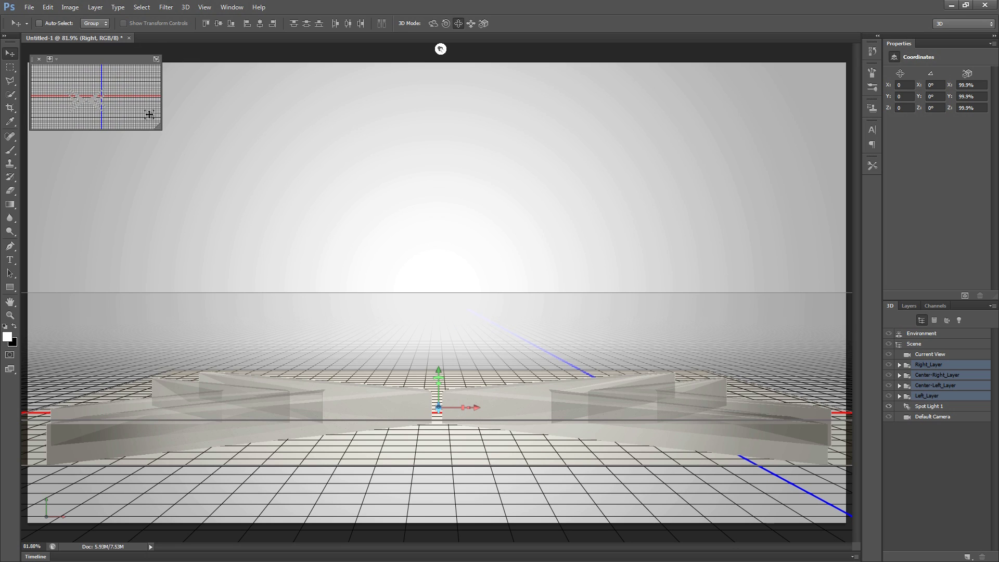
{"action": "left_click_drag", "start_coordinate": [158, 128], "coordinate": [162, 130]}
{"action": "left_click_drag", "start_coordinate": [82, 103], "coordinate": [94, 95]}
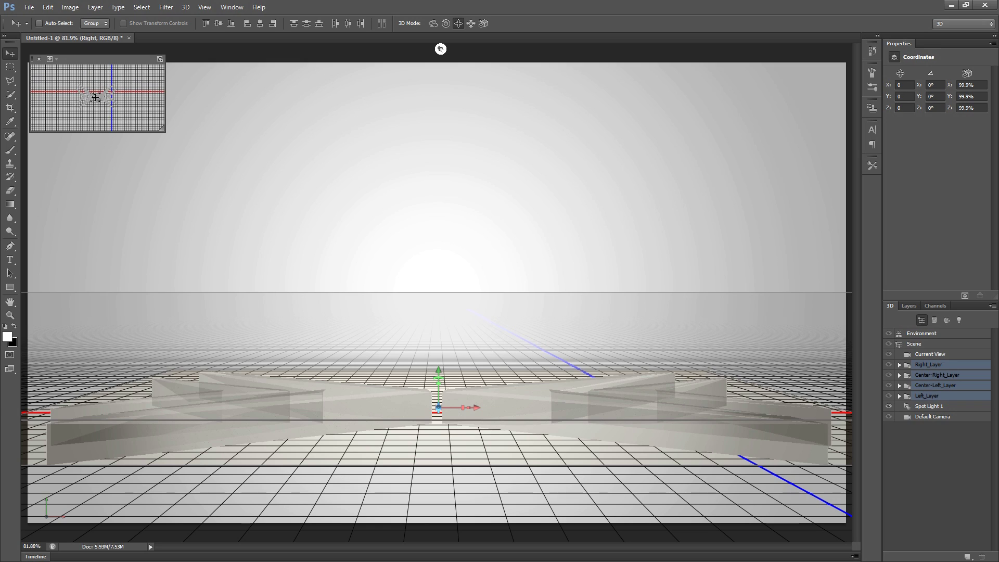
{"action": "left_click", "coordinate": [57, 62]}
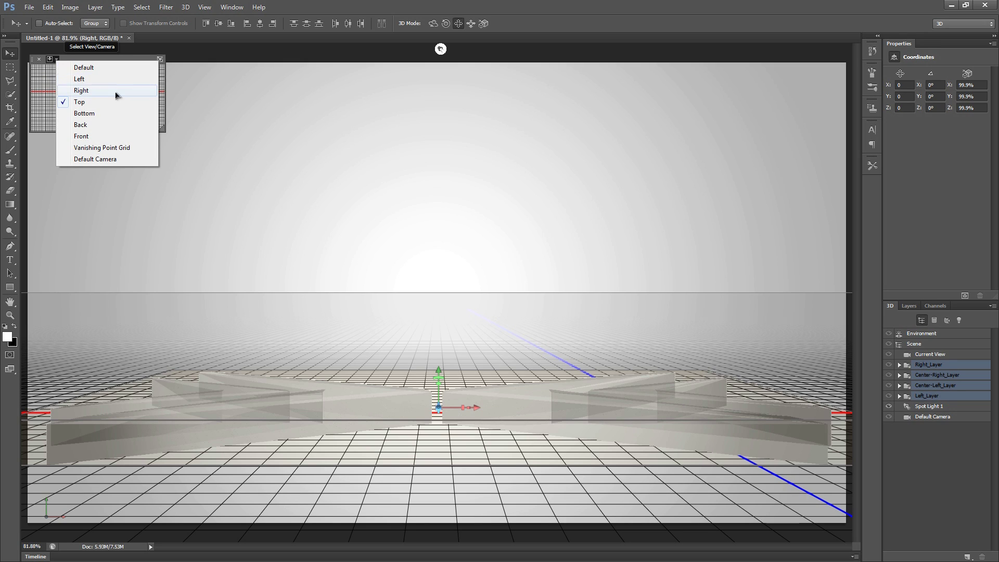
{"action": "left_click", "coordinate": [102, 104]}
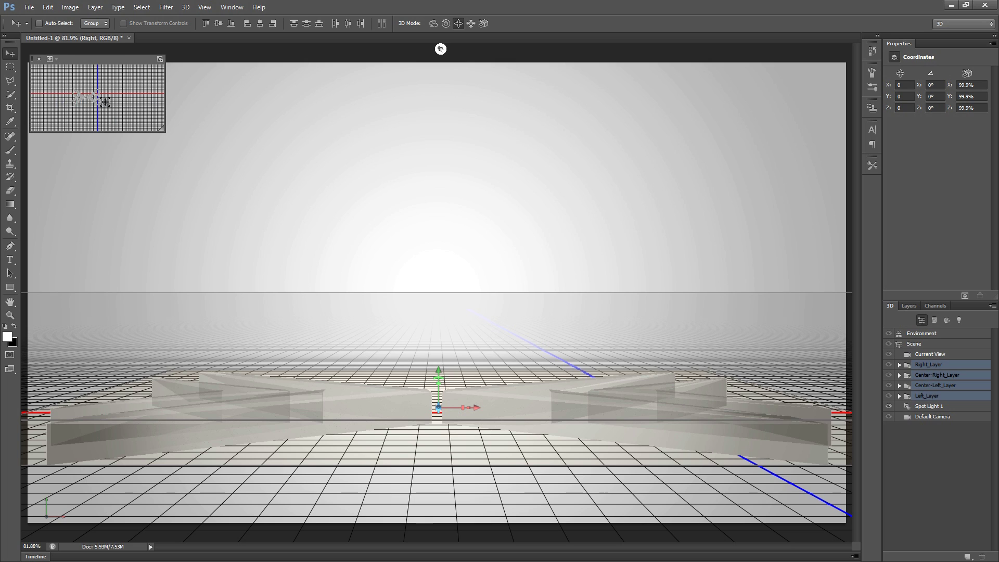
{"action": "left_click_drag", "start_coordinate": [72, 92], "coordinate": [82, 91]}
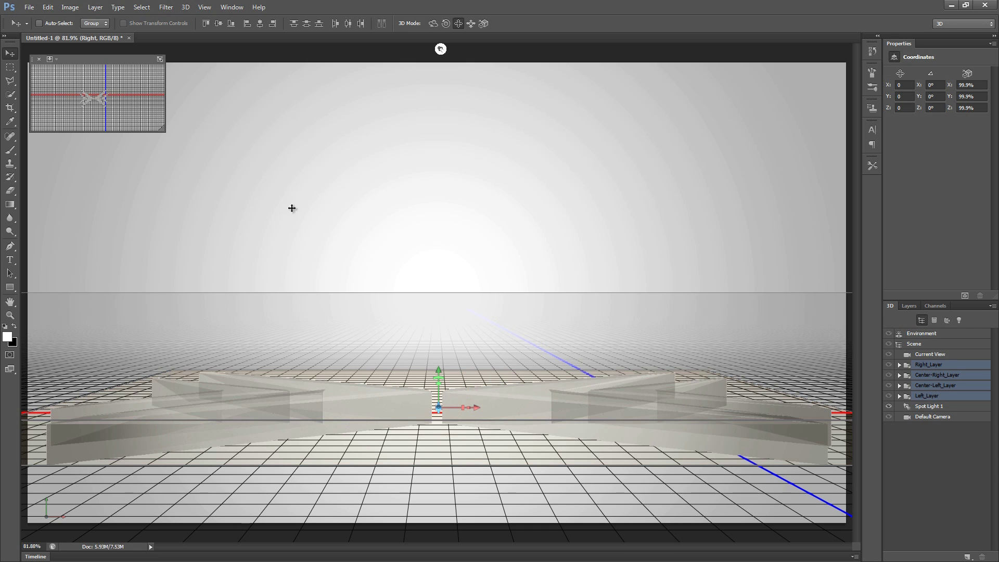
{"action": "left_click", "coordinate": [162, 60]}
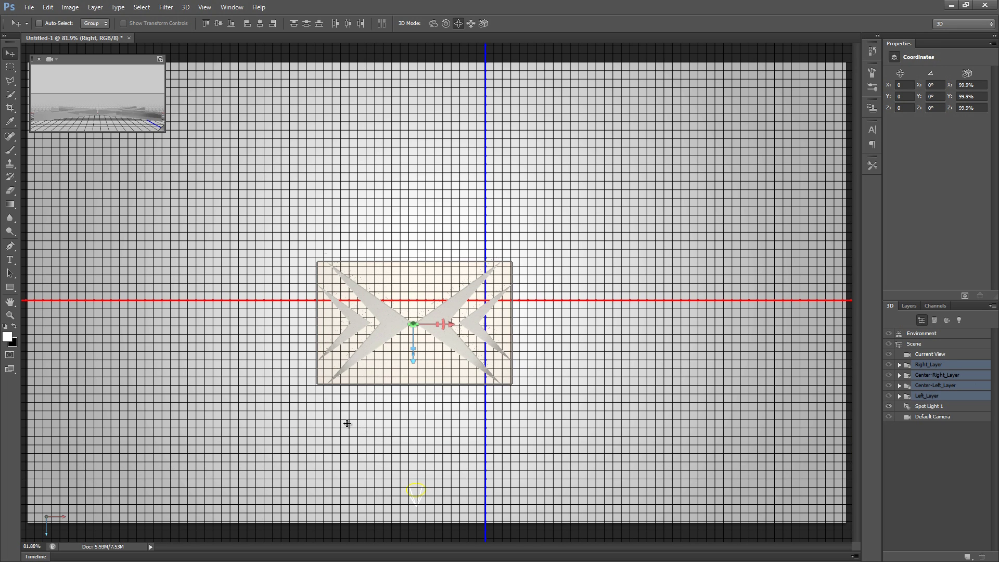
{"action": "left_click_drag", "start_coordinate": [334, 428], "coordinate": [338, 421]}
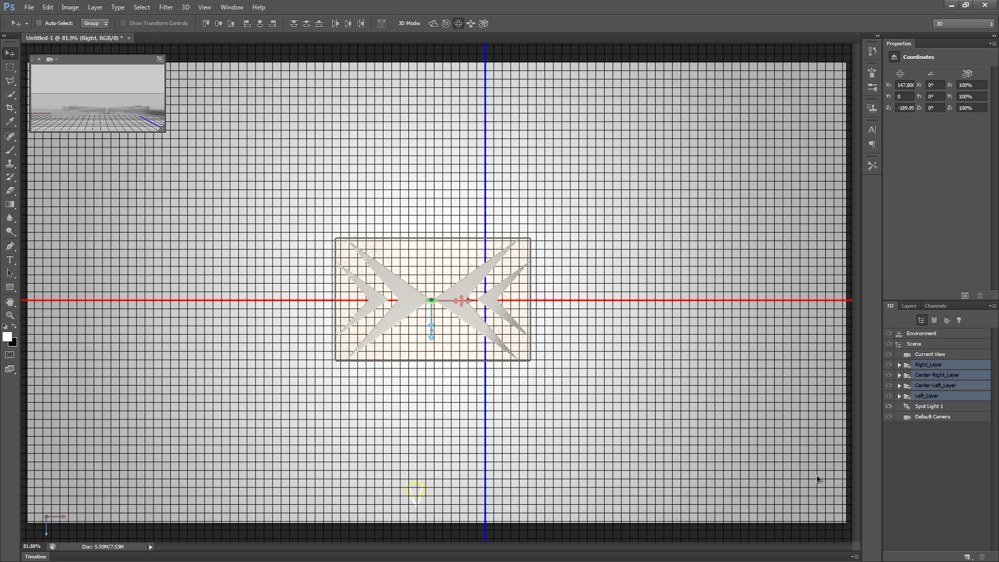
Move the spot light in among the chevrons and rotate it so its cone circles all four of them in the top view.
{"action": "left_click", "coordinate": [931, 410]}
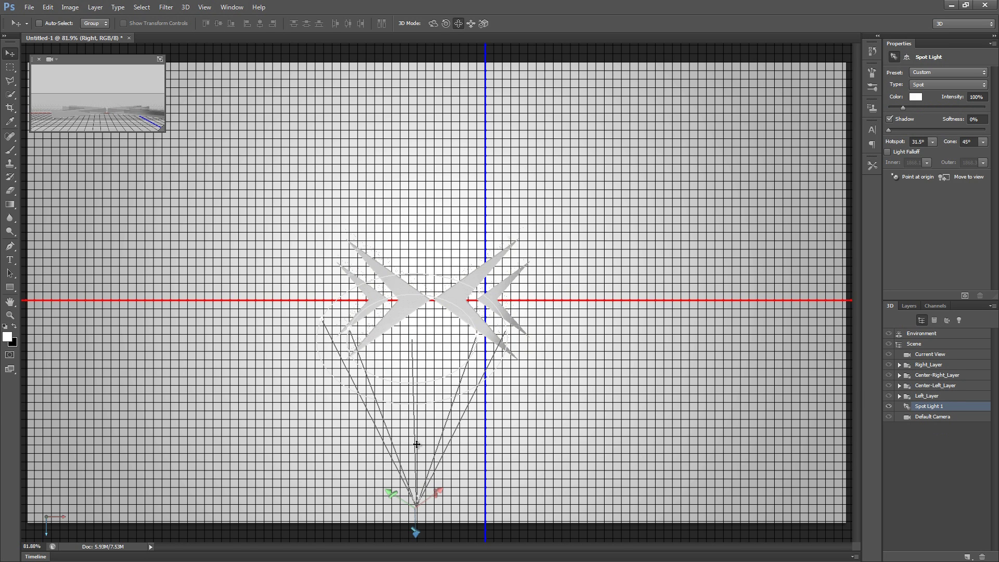
{"action": "left_click_drag", "start_coordinate": [417, 441], "coordinate": [433, 350]}
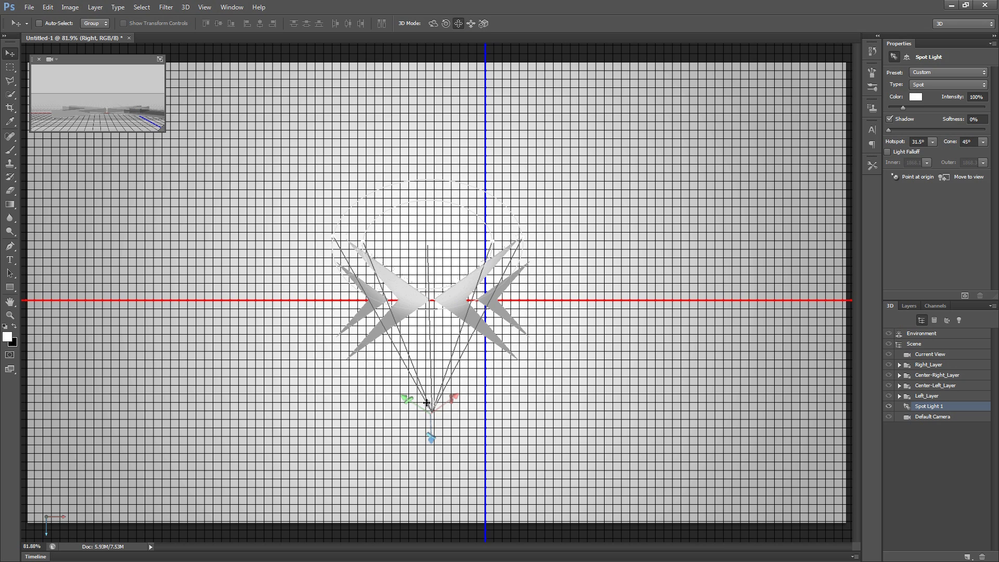
{"action": "left_click_drag", "start_coordinate": [434, 329], "coordinate": [397, 224]}
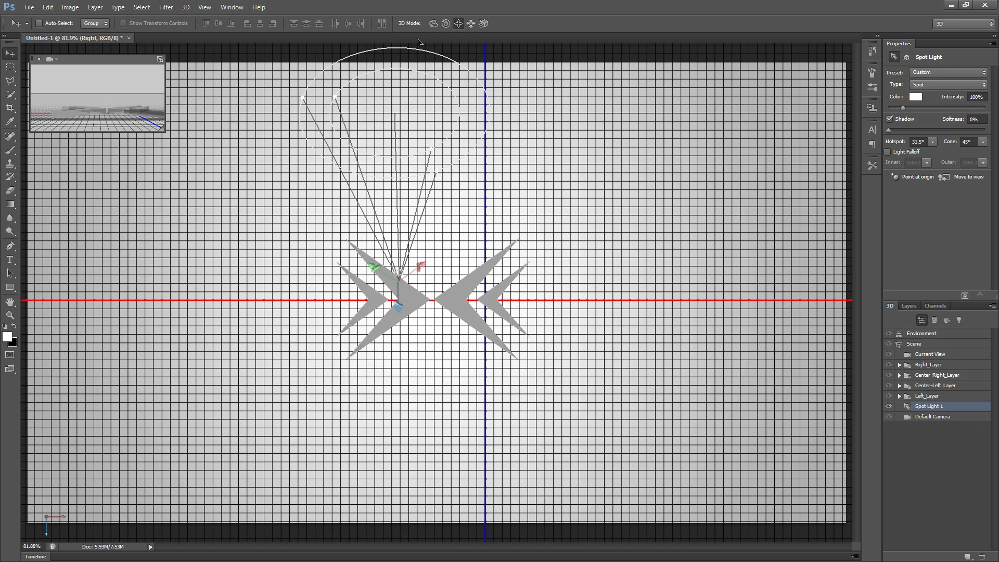
{"action": "left_click", "coordinate": [433, 23]}
{"action": "left_click_drag", "start_coordinate": [427, 264], "coordinate": [438, 136]}
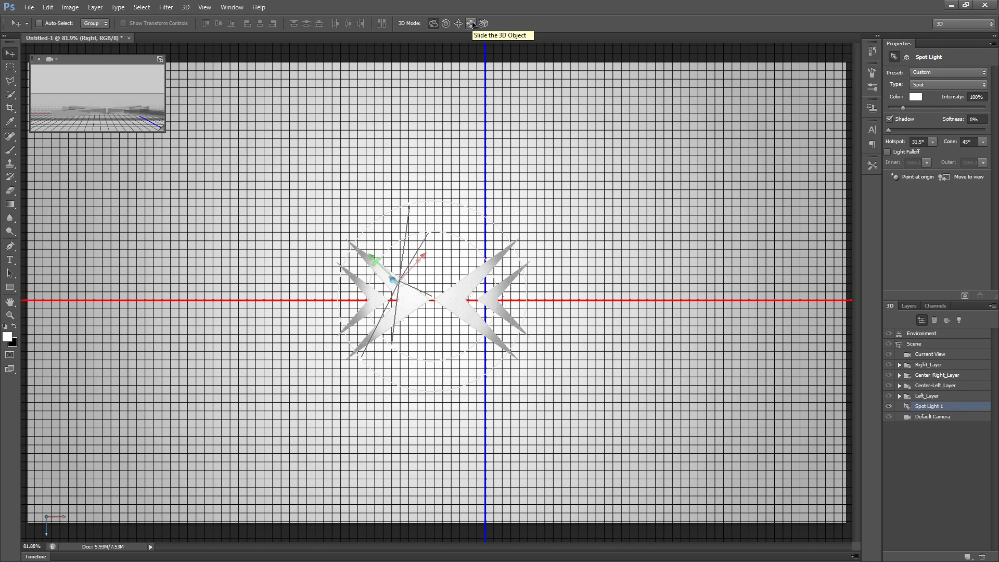
{"action": "left_click", "coordinate": [471, 23]}
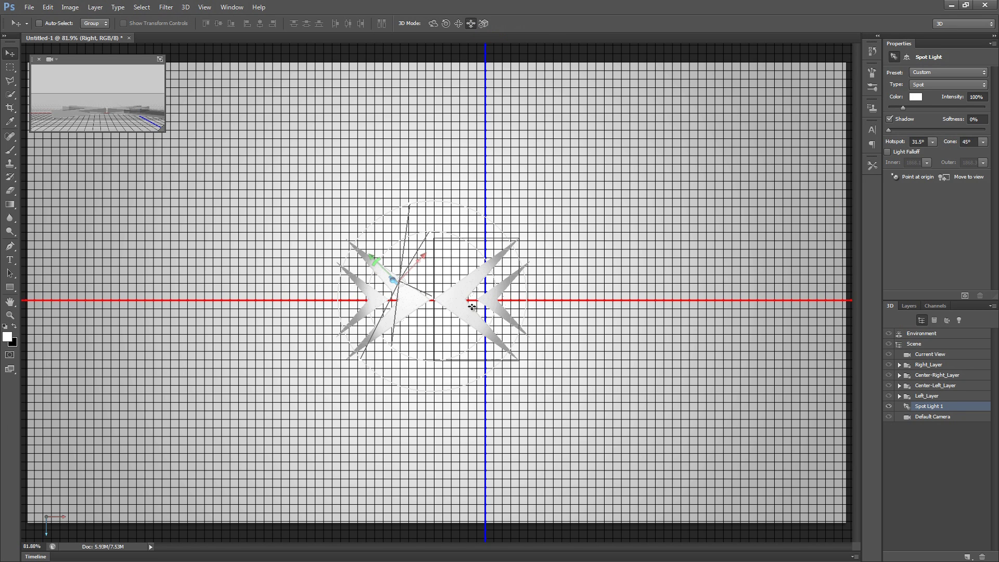
{"action": "left_click_drag", "start_coordinate": [473, 315], "coordinate": [626, 312]}
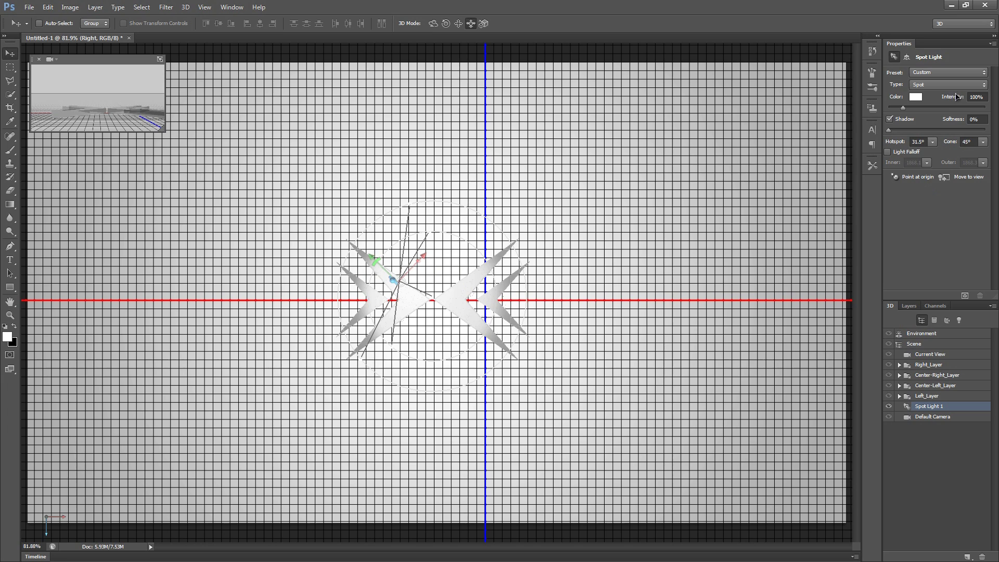
Lower the spot light's intensity to 51%.
{"action": "left_click_drag", "start_coordinate": [904, 110], "coordinate": [903, 111]}
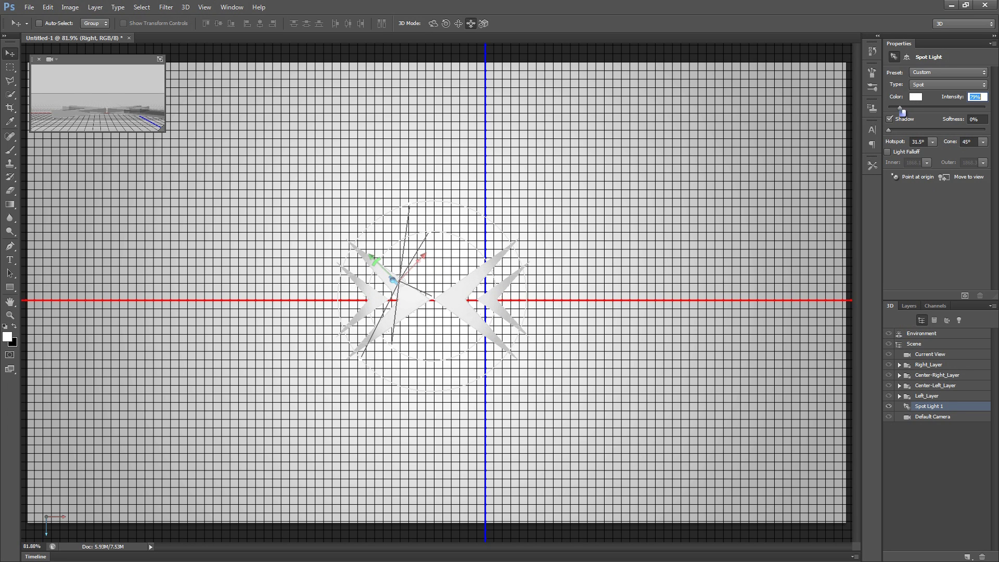
{"action": "left_click_drag", "start_coordinate": [898, 112], "coordinate": [901, 112]}
{"action": "scroll", "coordinate": [444, 309], "scroll_direction": "up", "scroll_amount": 1}
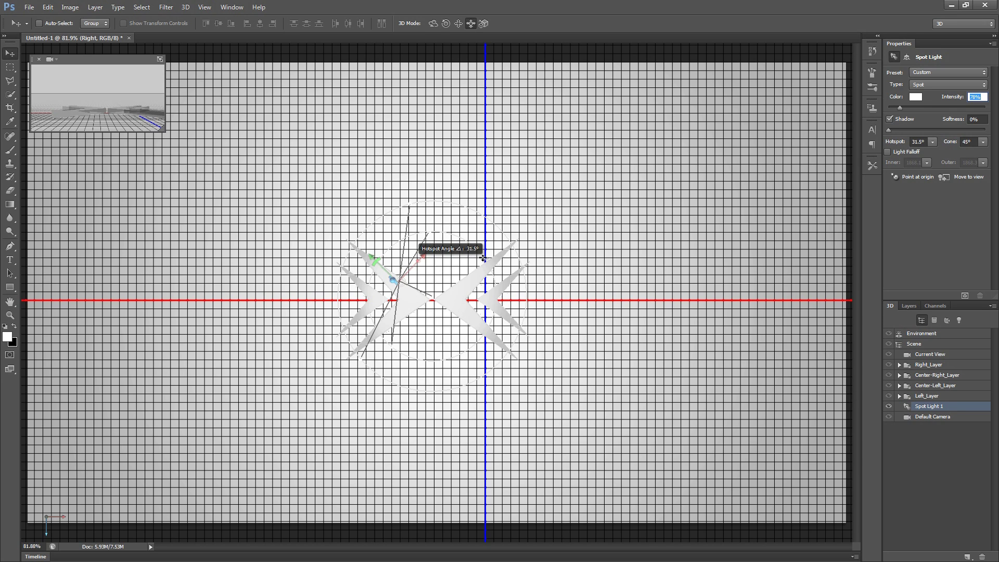
{"action": "scroll", "coordinate": [432, 280], "scroll_direction": "up", "scroll_amount": 1}
{"action": "scroll", "coordinate": [432, 280], "scroll_direction": "up", "scroll_amount": 3}
{"action": "key", "text": "Down"}
{"action": "key", "text": "Down"}
{"action": "key", "text": "Down"}
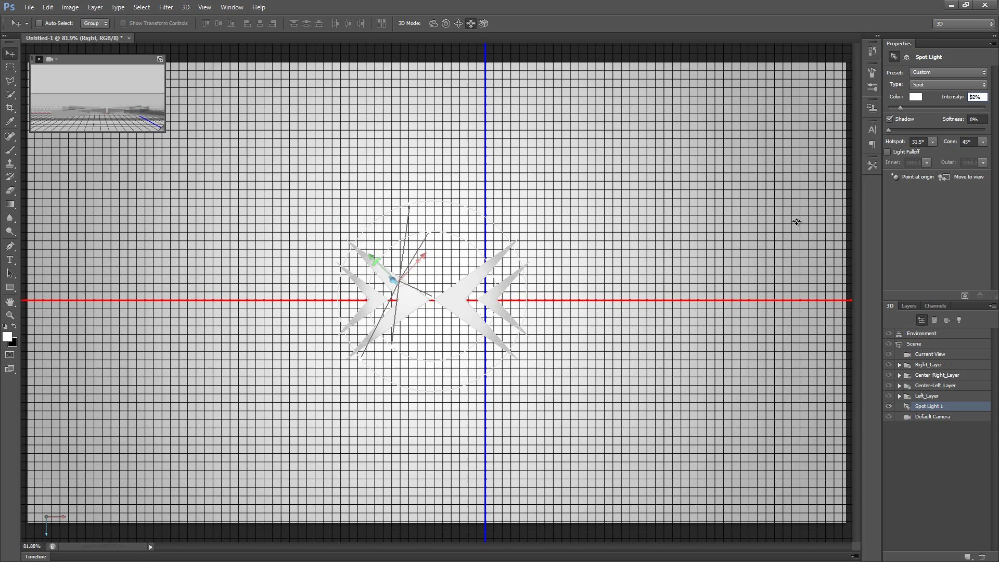
{"action": "key", "text": "Down"}
{"action": "key", "text": "Down"}
{"action": "key", "text": "Down"}
{"action": "key", "text": "Down"}
{"action": "key", "text": "Down"}
{"action": "key", "text": "Down"}
{"action": "key", "text": "Down"}
{"action": "key", "text": "Down"}
{"action": "key", "text": "Down"}
{"action": "key", "text": "Down"}
{"action": "key", "text": "Down"}
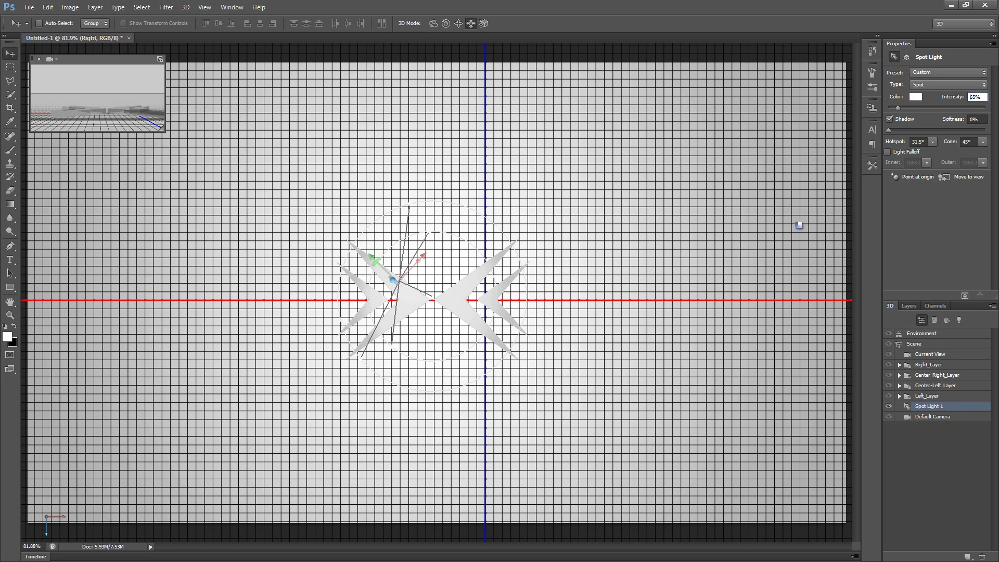
{"action": "key", "text": "Up"}
{"action": "key", "text": "Up"}
{"action": "key", "text": "Down"}
{"action": "key", "text": "Down"}
{"action": "key", "text": "Return"}
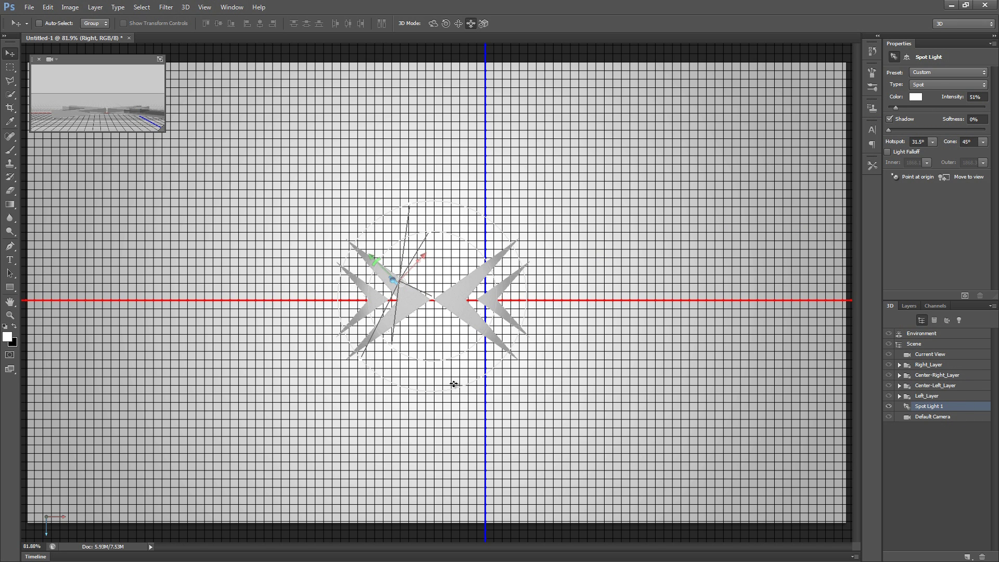
Narrow the spot light's hotspot to 6.3° and keep the light selected.
{"action": "scroll", "coordinate": [419, 305], "scroll_direction": "up", "scroll_amount": 5}
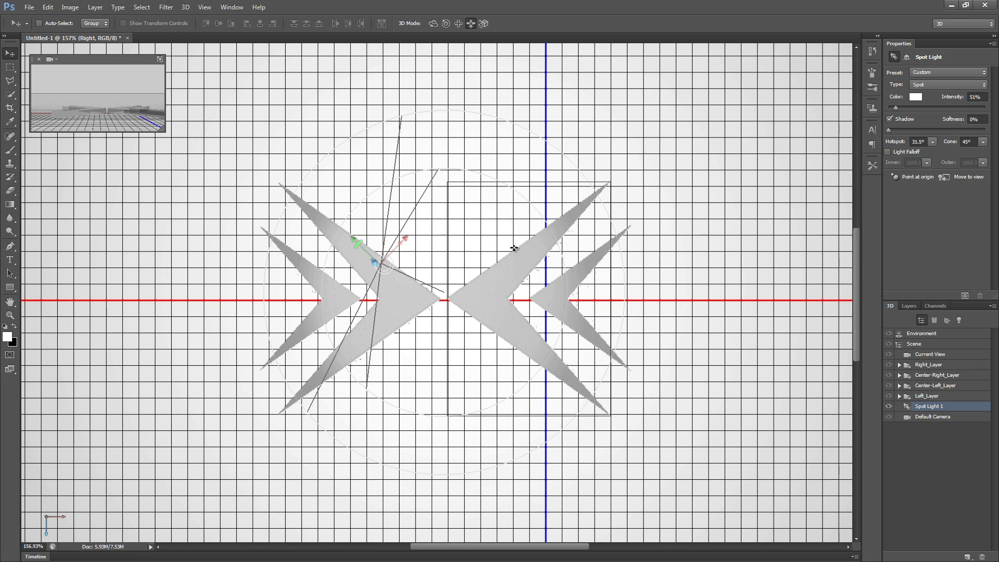
{"action": "scroll", "coordinate": [491, 215], "scroll_direction": "up", "scroll_amount": 1}
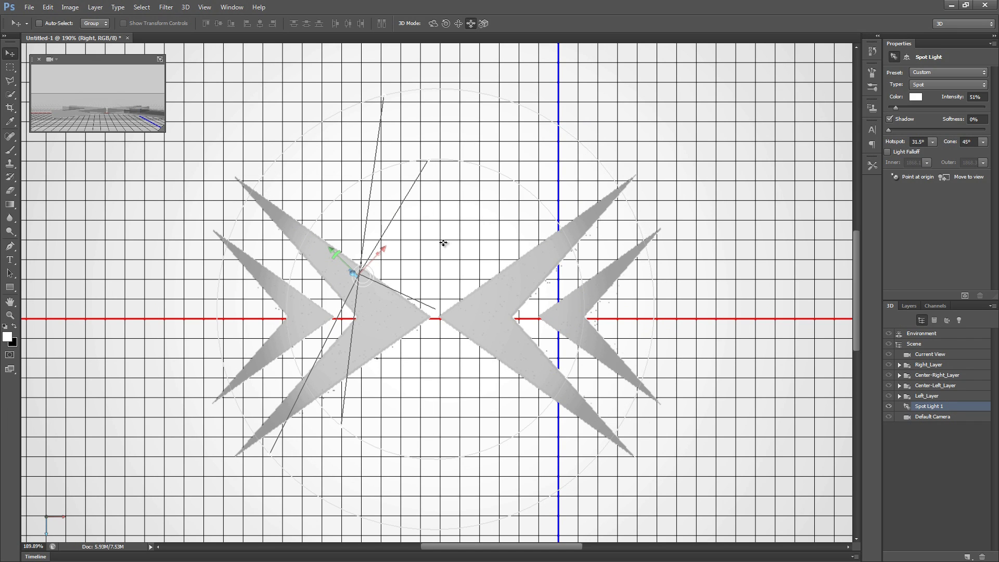
{"action": "left_click_drag", "start_coordinate": [429, 162], "coordinate": [429, 285]}
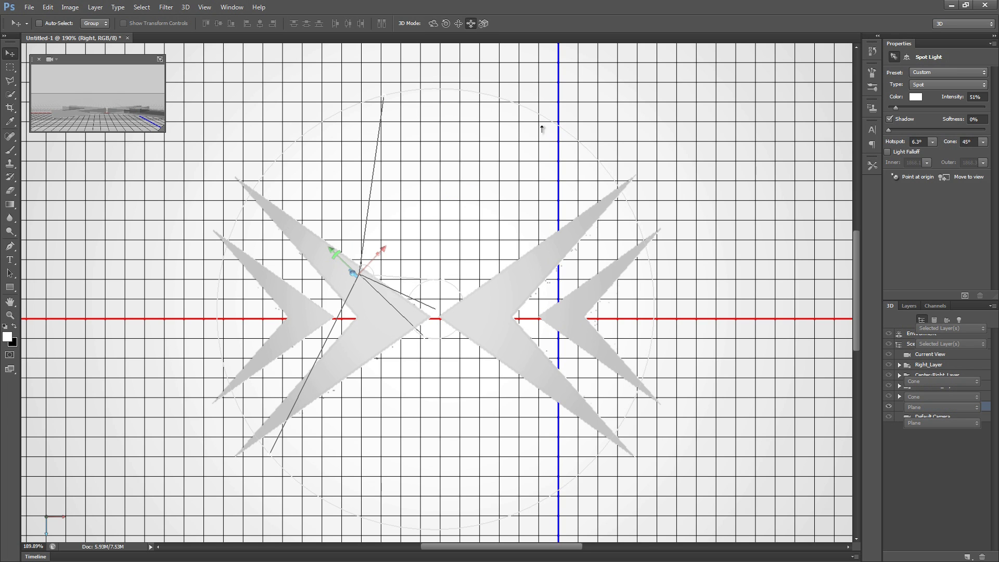
{"action": "left_click", "coordinate": [513, 100]}
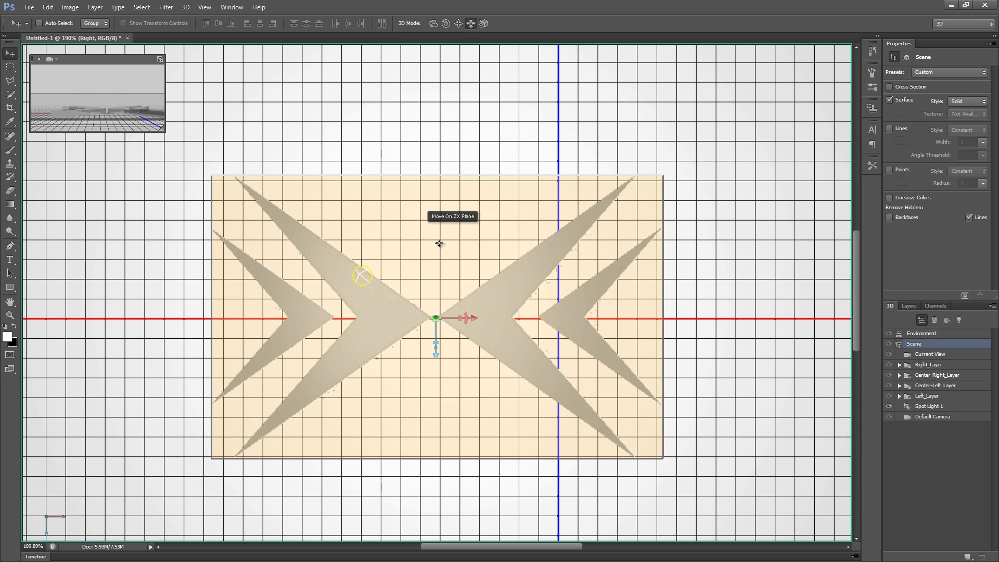
{"action": "left_click", "coordinate": [931, 406]}
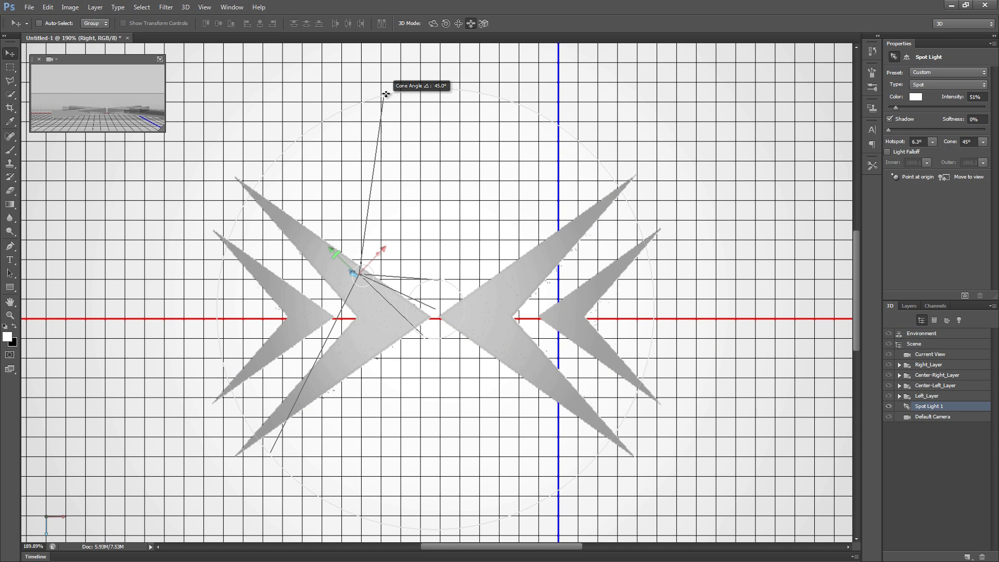
Widen the spot light's cone to 51.2° and raise its intensity to 90%.
{"action": "left_click_drag", "start_coordinate": [384, 94], "coordinate": [383, 58]}
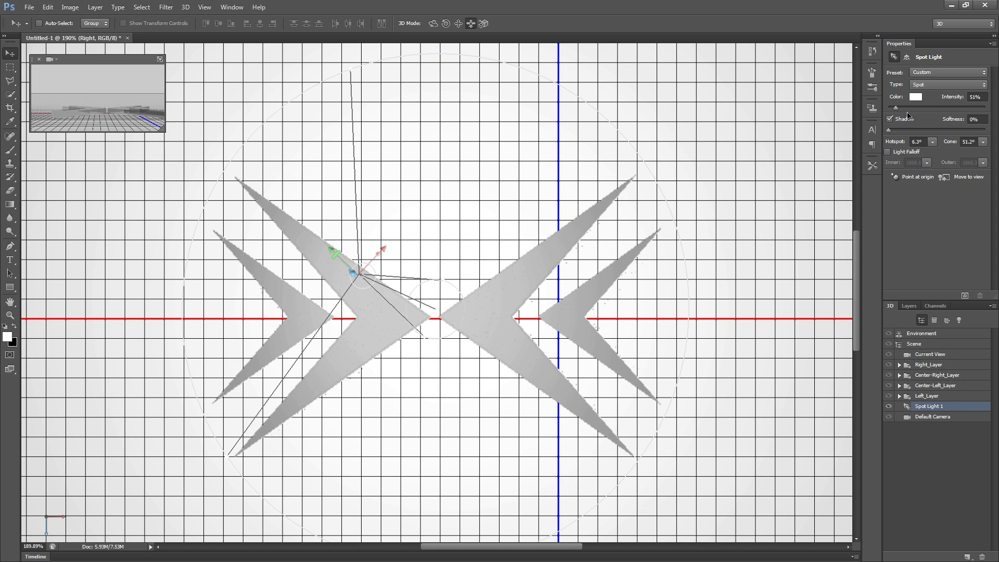
{"action": "left_click_drag", "start_coordinate": [899, 110], "coordinate": [902, 111]}
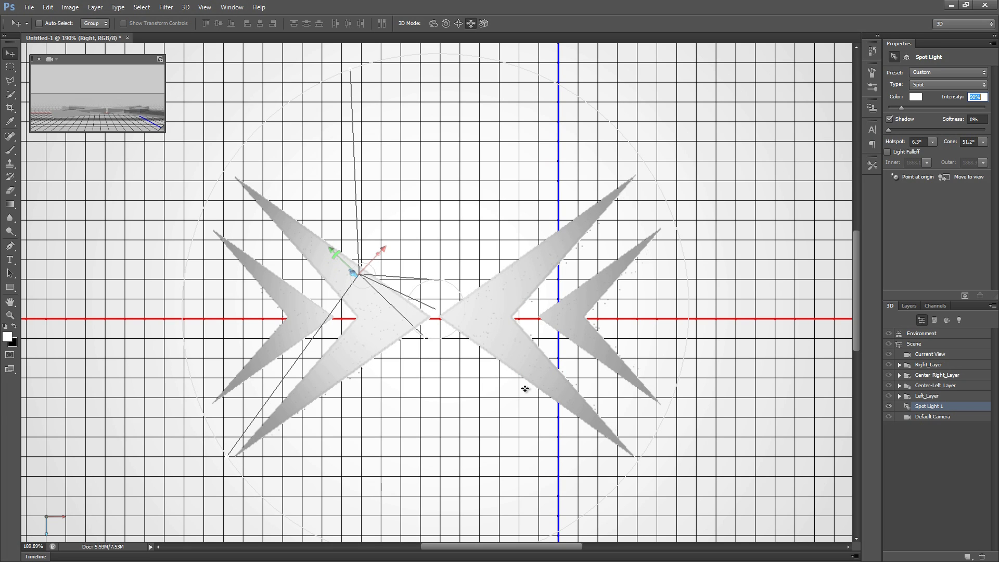
{"action": "key", "text": "Down"}
{"action": "key", "text": "Down"}
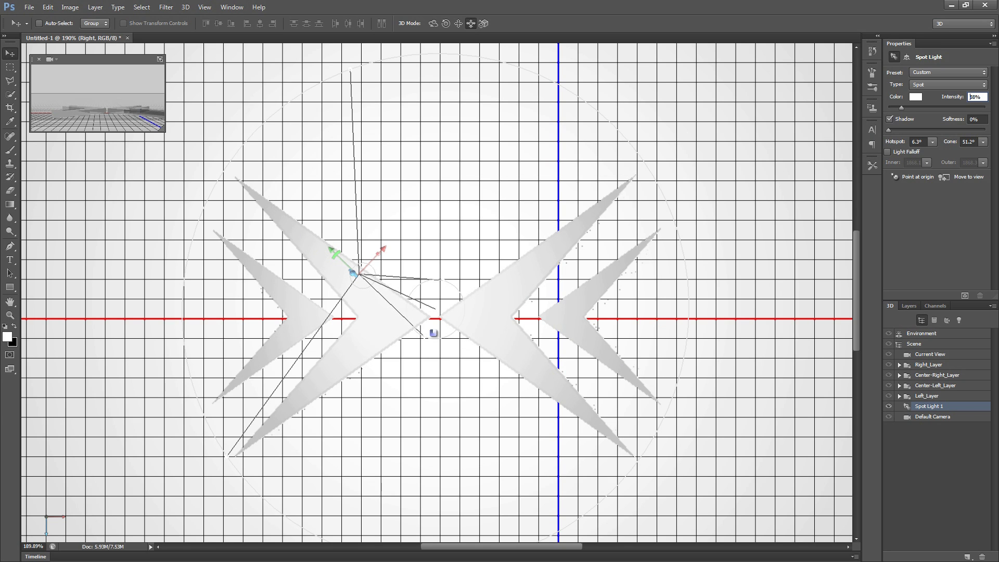
{"action": "key", "text": "Up"}
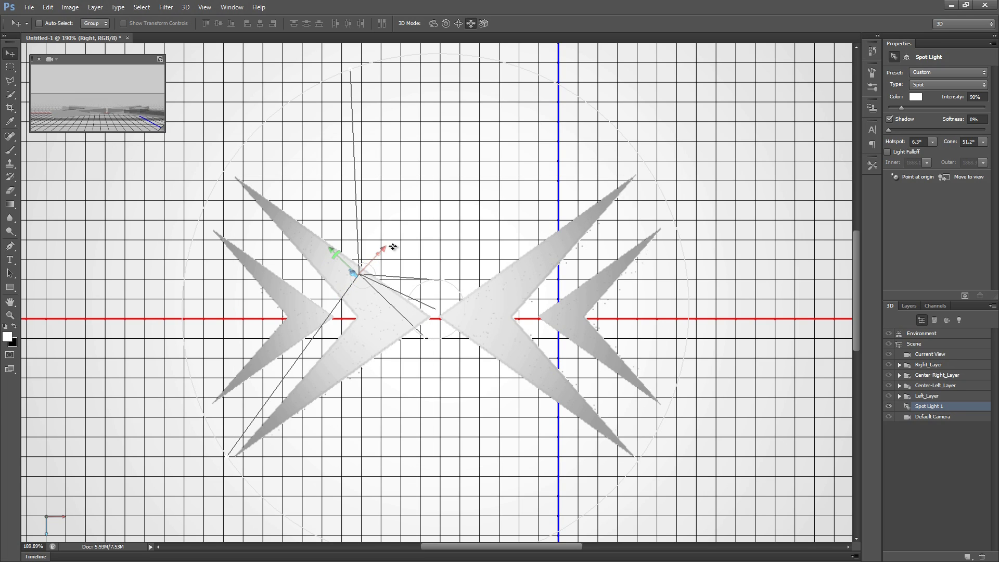
Select the current view camera and slide and pan the orthographic top view, keeping the chevrons near the canvas centre.
{"action": "scroll", "coordinate": [393, 246], "scroll_direction": "down", "scroll_amount": 10}
{"action": "scroll", "coordinate": [393, 247], "scroll_direction": "up", "scroll_amount": 2}
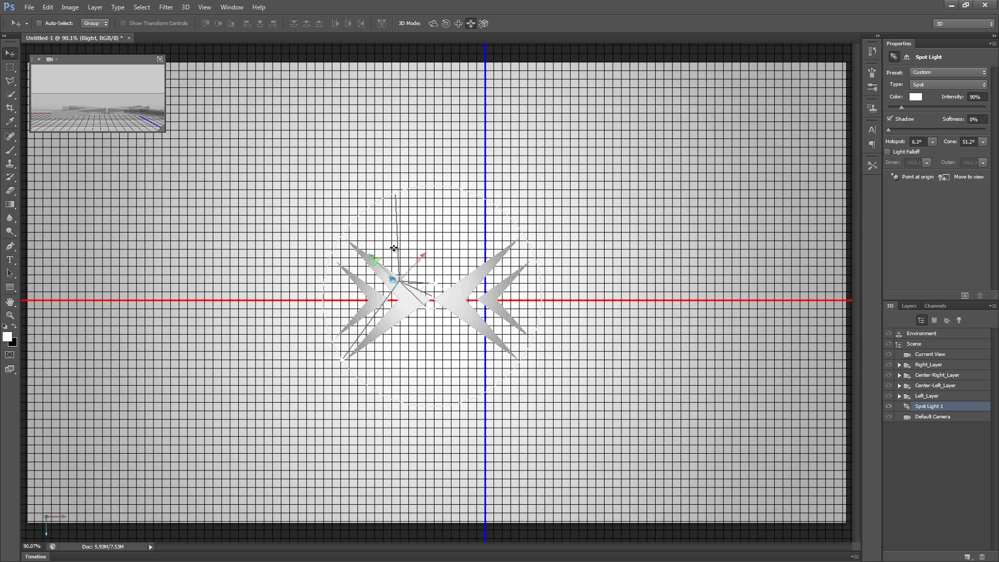
{"action": "scroll", "coordinate": [465, 350], "scroll_direction": "down", "scroll_amount": 2}
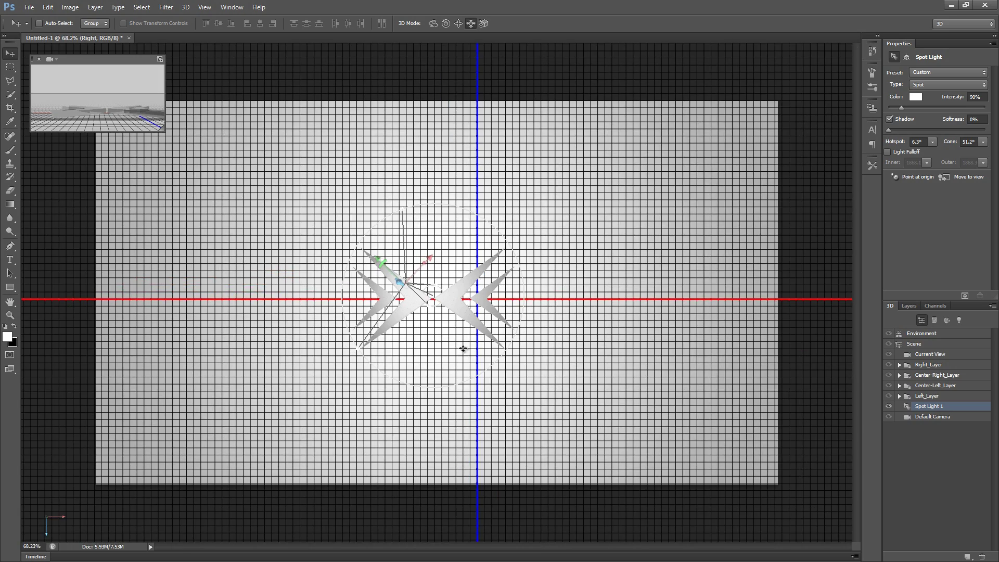
{"action": "scroll", "coordinate": [435, 334], "scroll_direction": "up", "scroll_amount": 1}
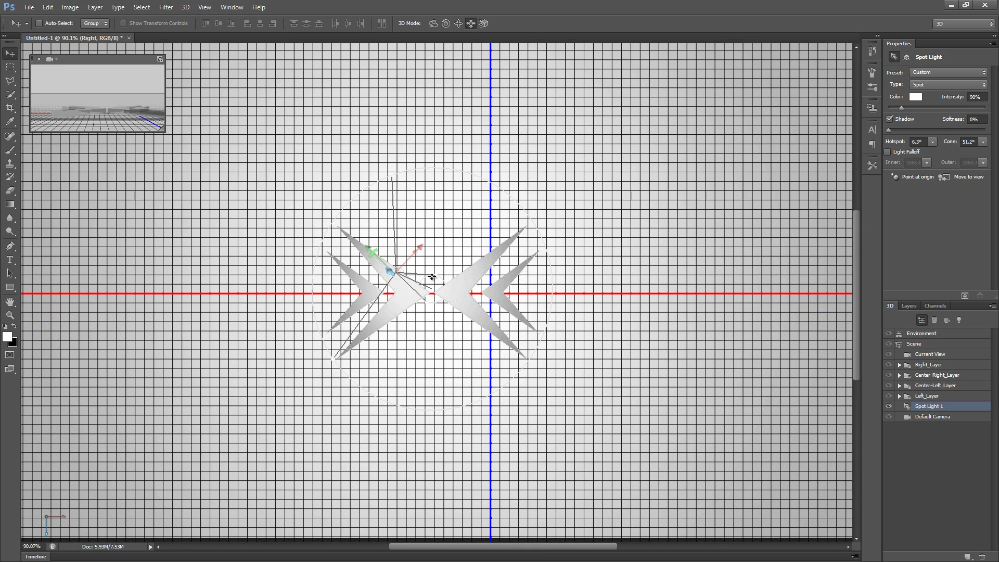
{"action": "scroll", "coordinate": [438, 281], "scroll_direction": "down", "scroll_amount": 2}
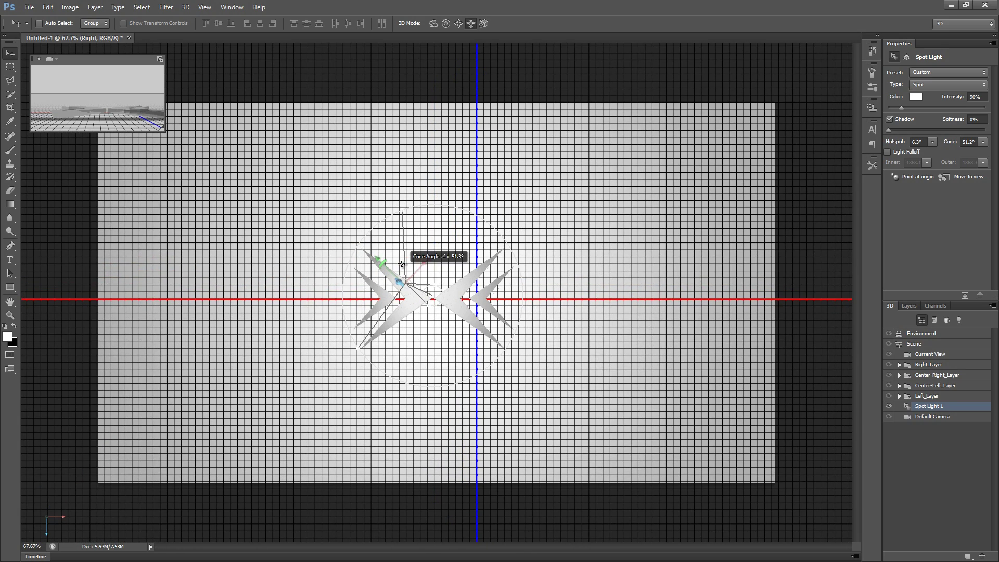
{"action": "left_click", "coordinate": [930, 355]}
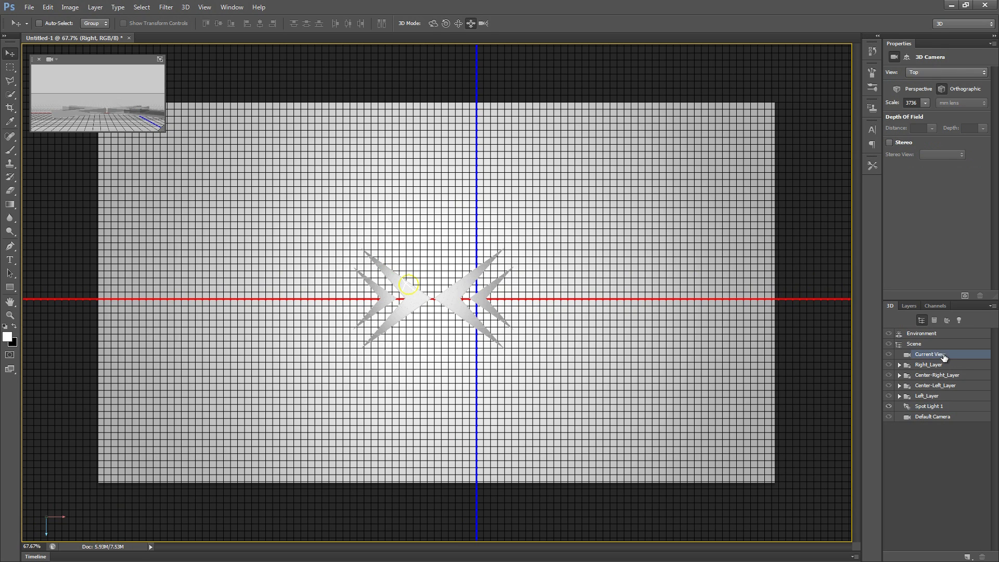
{"action": "left_click", "coordinate": [471, 24]}
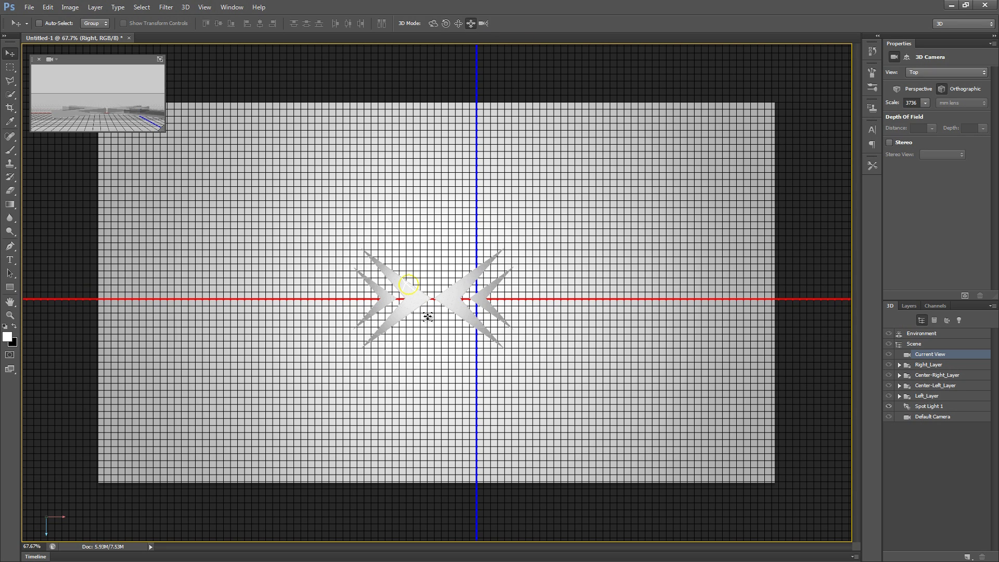
{"action": "left_click_drag", "start_coordinate": [427, 320], "coordinate": [417, 447]}
{"action": "left_click_drag", "start_coordinate": [431, 344], "coordinate": [434, 378]}
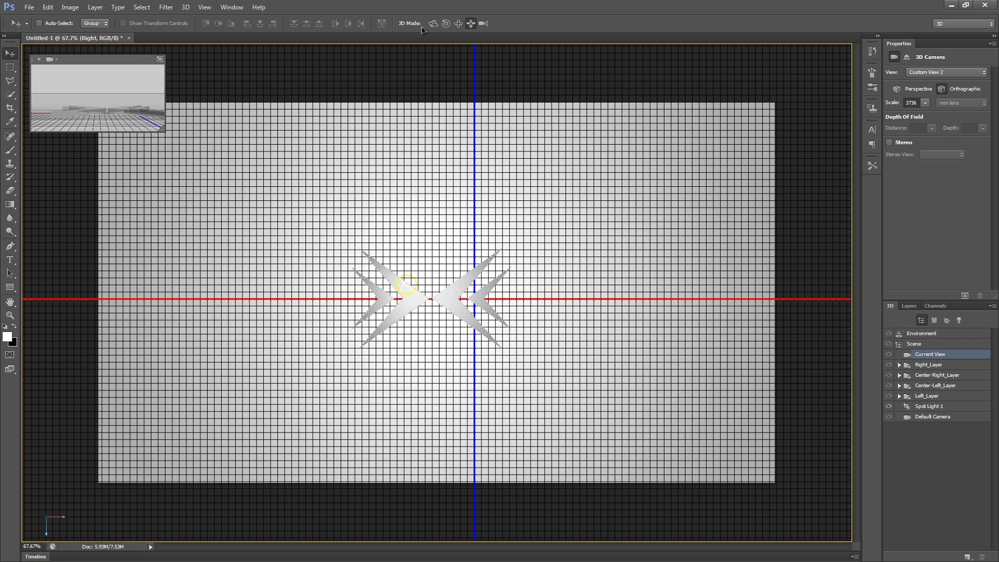
{"action": "mouse_move", "coordinate": [426, 369]}
{"action": "left_mouse_down"}
{"action": "mouse_move", "coordinate": [426, 395]}
{"action": "mouse_move", "coordinate": [427, 371]}
{"action": "left_mouse_up"}
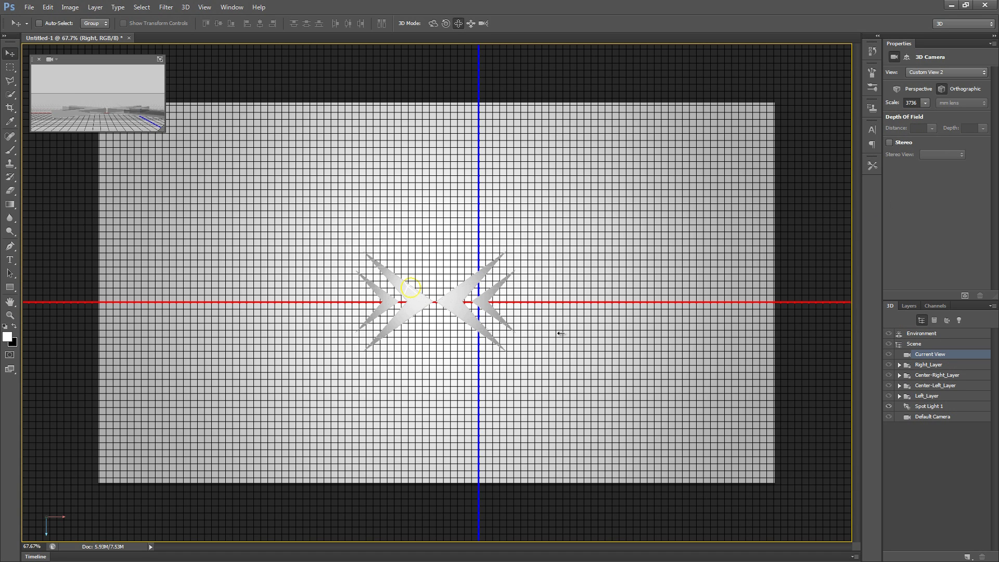
{"action": "left_click_drag", "start_coordinate": [560, 333], "coordinate": [555, 335]}
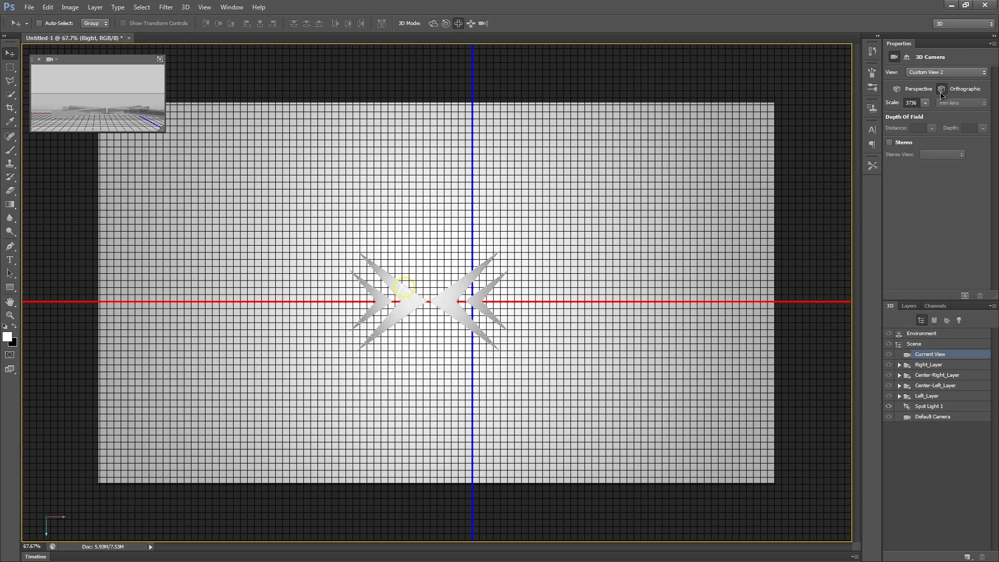
Switch the current view camera to perspective with a 35 mm lens field of view.
{"action": "left_click", "coordinate": [897, 89]}
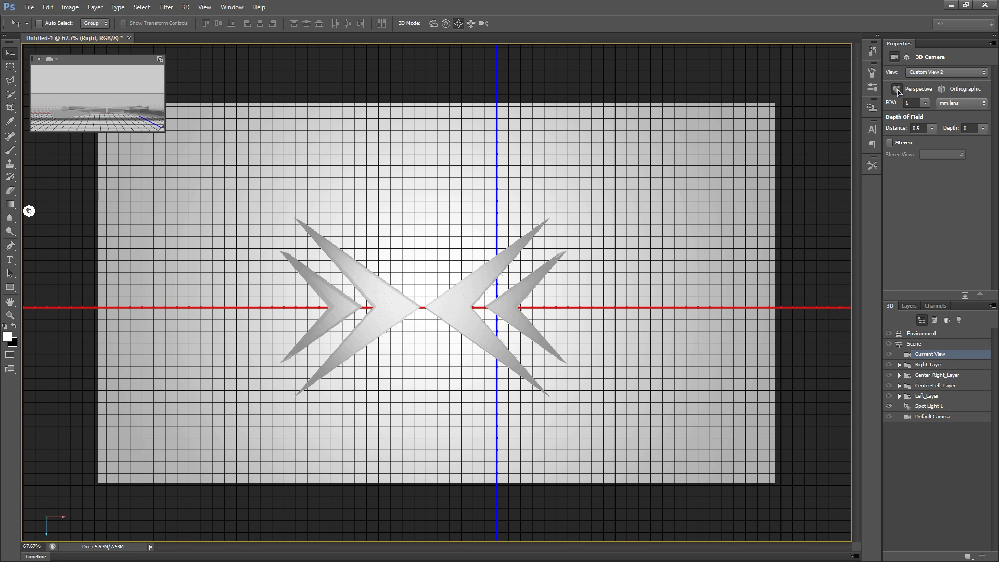
{"action": "left_click_drag", "start_coordinate": [919, 103], "coordinate": [901, 103]}
{"action": "type", "text": "35"}
{"action": "key", "text": "Return"}
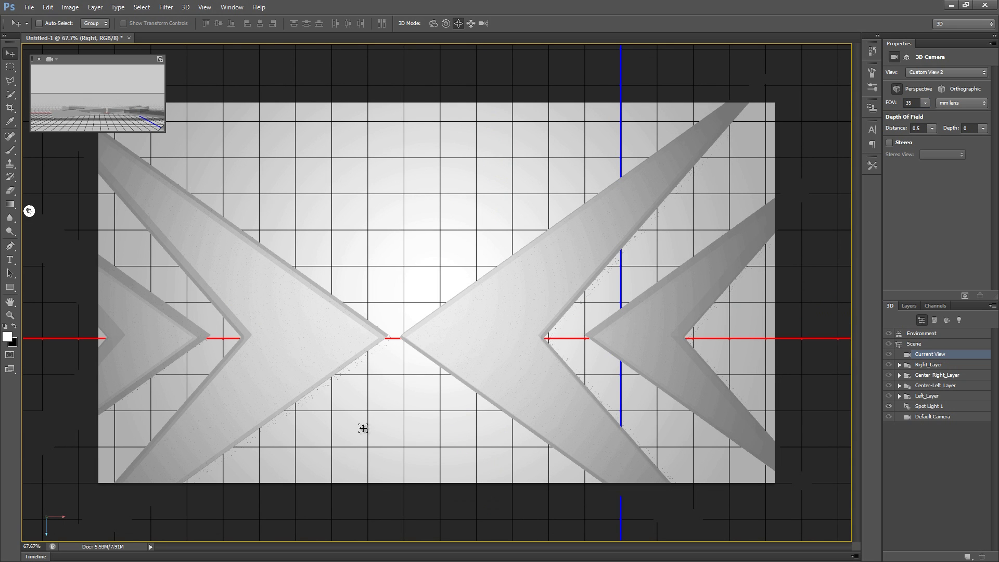
Pan and pull back the perspective camera until all four chevrons fit centred on the canvas.
{"action": "left_click_drag", "start_coordinate": [393, 221], "coordinate": [424, 190]}
{"action": "left_click", "coordinate": [471, 23]}
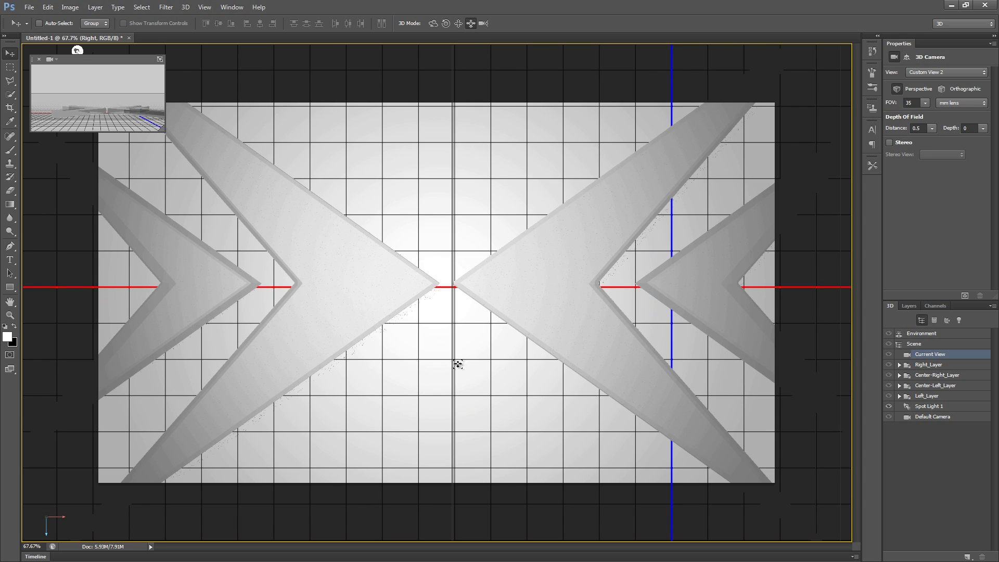
{"action": "left_click_drag", "start_coordinate": [438, 383], "coordinate": [430, 262]}
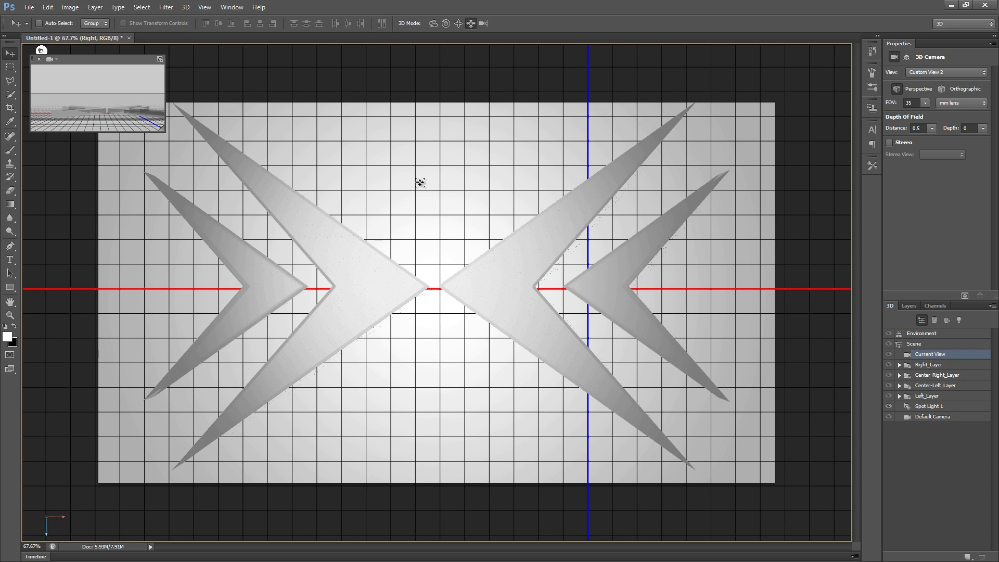
{"action": "left_click_drag", "start_coordinate": [420, 179], "coordinate": [419, 180]}
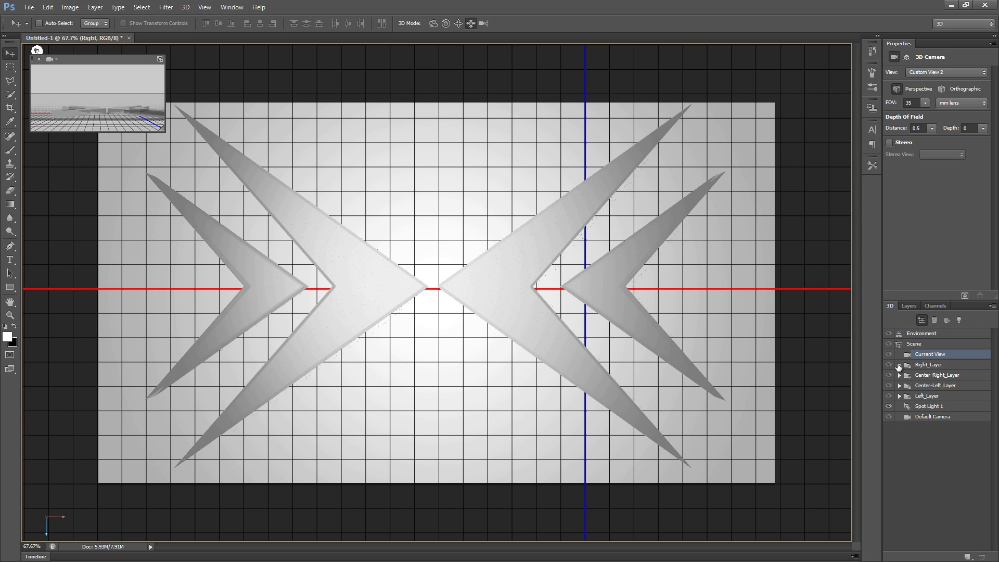
Select the left chevron's mesh and move it slightly up and toward the center-left chevron.
{"action": "left_click", "coordinate": [926, 397]}
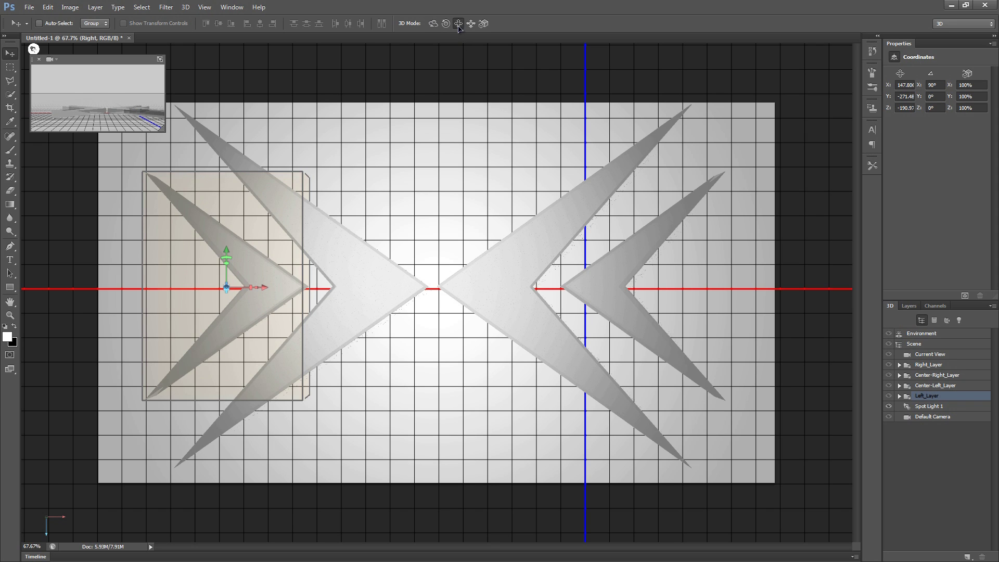
{"action": "left_click", "coordinate": [269, 307]}
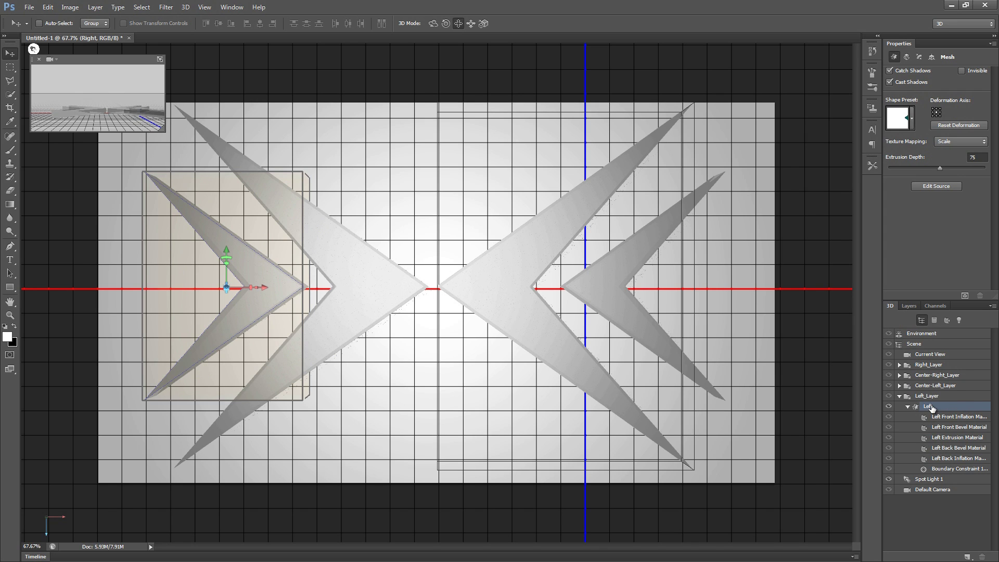
{"action": "mouse_move", "coordinate": [382, 412]}
{"action": "left_mouse_down"}
{"action": "mouse_move", "coordinate": [382, 399]}
{"action": "mouse_move", "coordinate": [369, 409]}
{"action": "mouse_move", "coordinate": [383, 408]}
{"action": "left_mouse_up"}
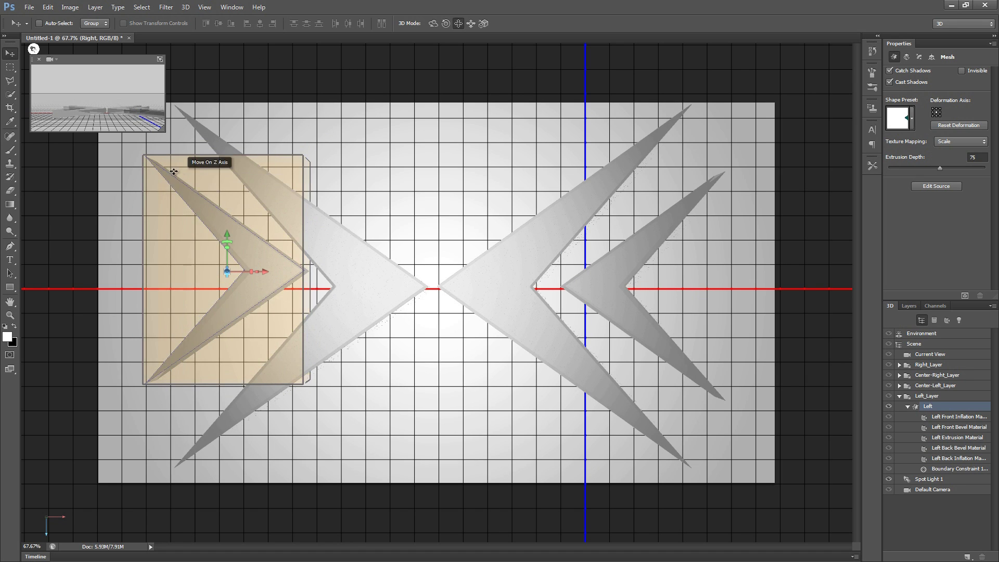
{"action": "left_click_drag", "start_coordinate": [468, 436], "coordinate": [470, 435]}
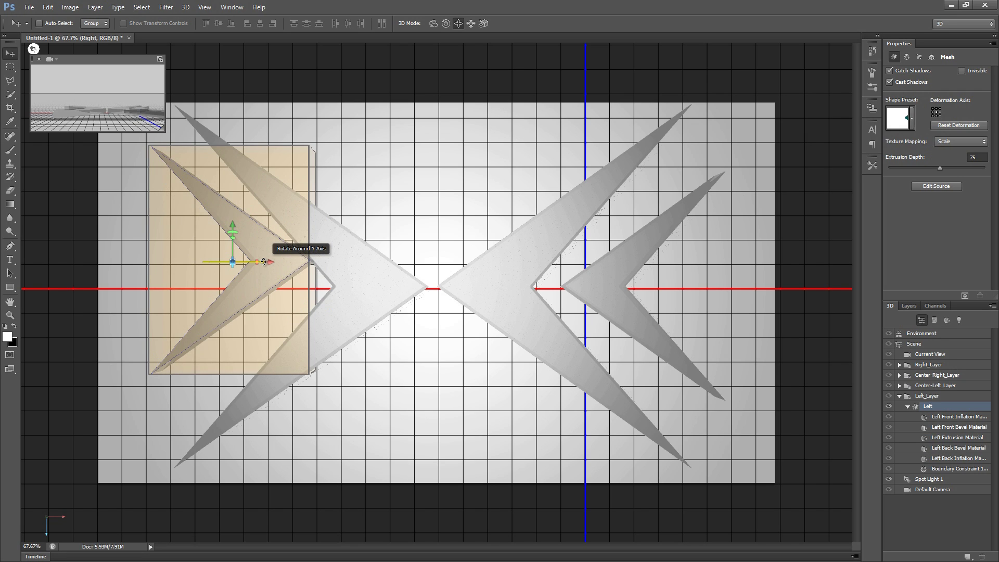
Try rotating the left chevron around its Y axis and its X axis, undoing each rotation.
{"action": "left_click_drag", "start_coordinate": [264, 262], "coordinate": [302, 253]}
{"action": "key", "text": "ctrl+z"}
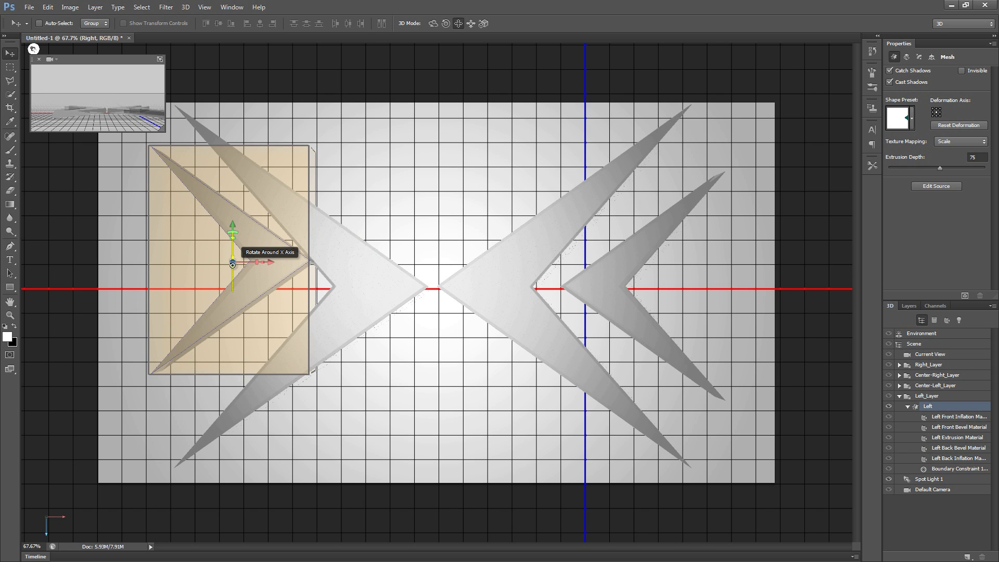
{"action": "left_click_drag", "start_coordinate": [232, 264], "coordinate": [234, 187]}
{"action": "key", "text": "ctrl+z"}
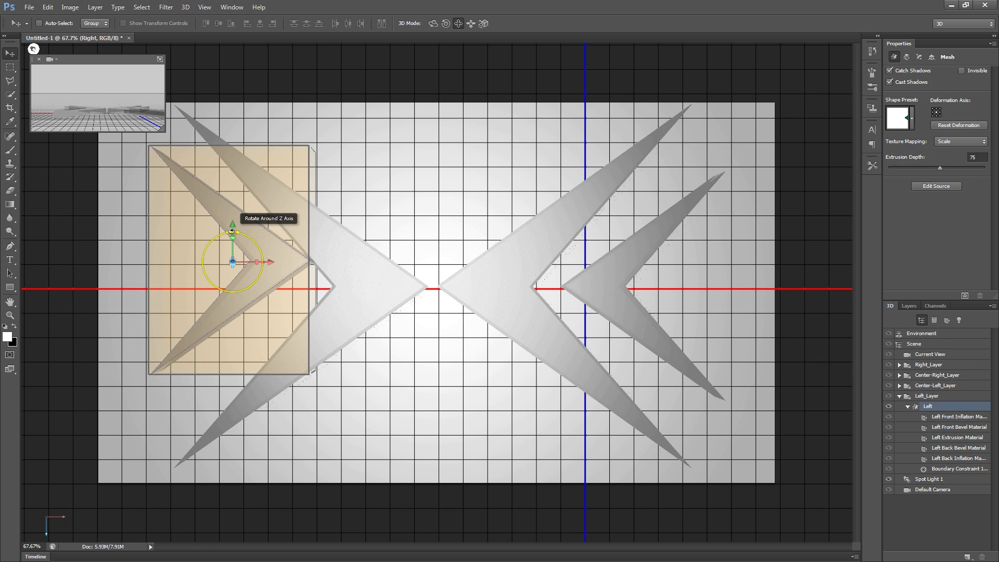
Rotate the left chevron slightly counterclockwise around its Z axis and shift it along its own axes to overlap the center-left chevron.
{"action": "left_click_drag", "start_coordinate": [234, 231], "coordinate": [230, 232]}
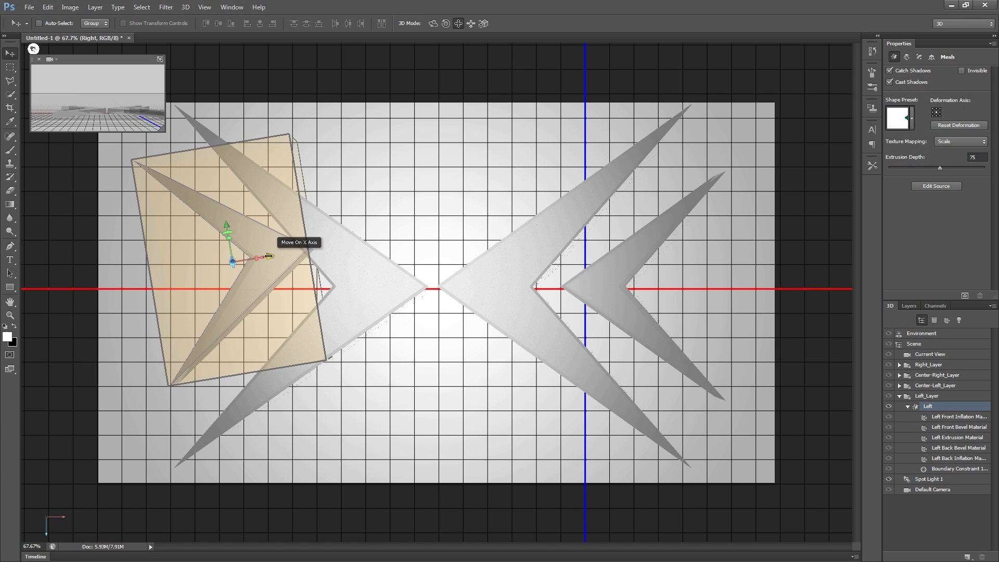
{"action": "left_click_drag", "start_coordinate": [268, 256], "coordinate": [283, 254]}
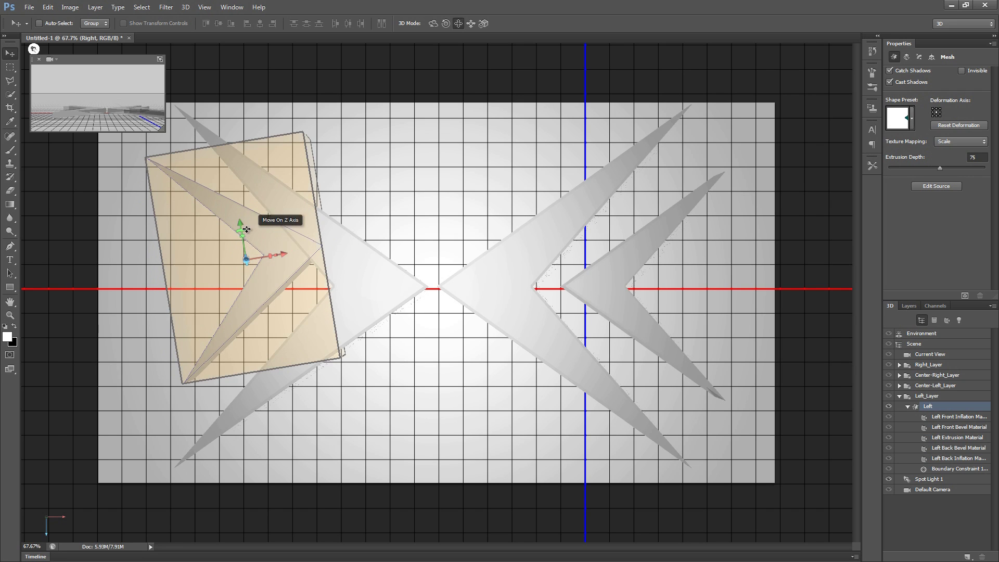
{"action": "left_click_drag", "start_coordinate": [239, 222], "coordinate": [240, 218]}
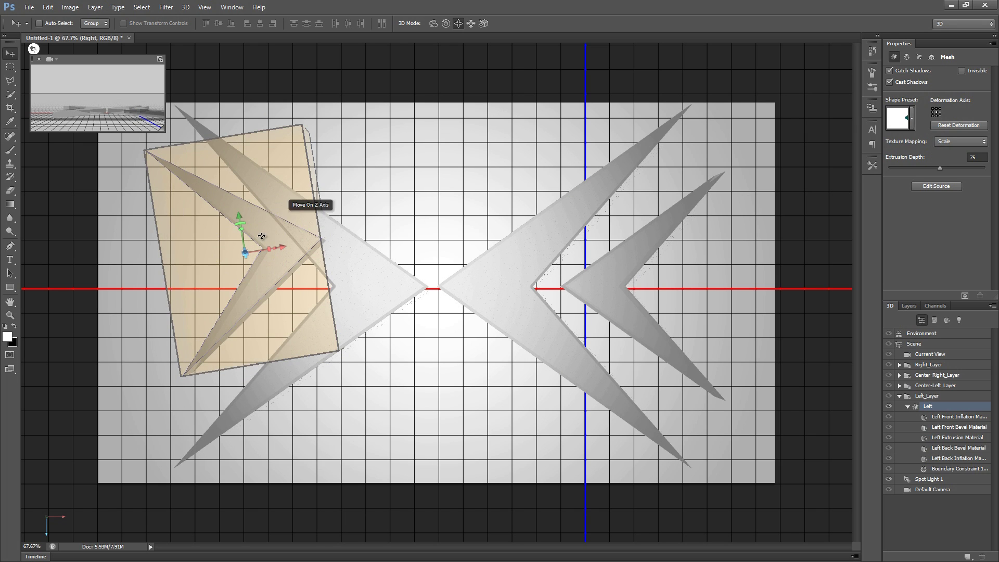
Select the center-left chevron and rotate it about -5.7° around its X axis, undoing the extra rotation around Z.
{"action": "left_click", "coordinate": [370, 293]}
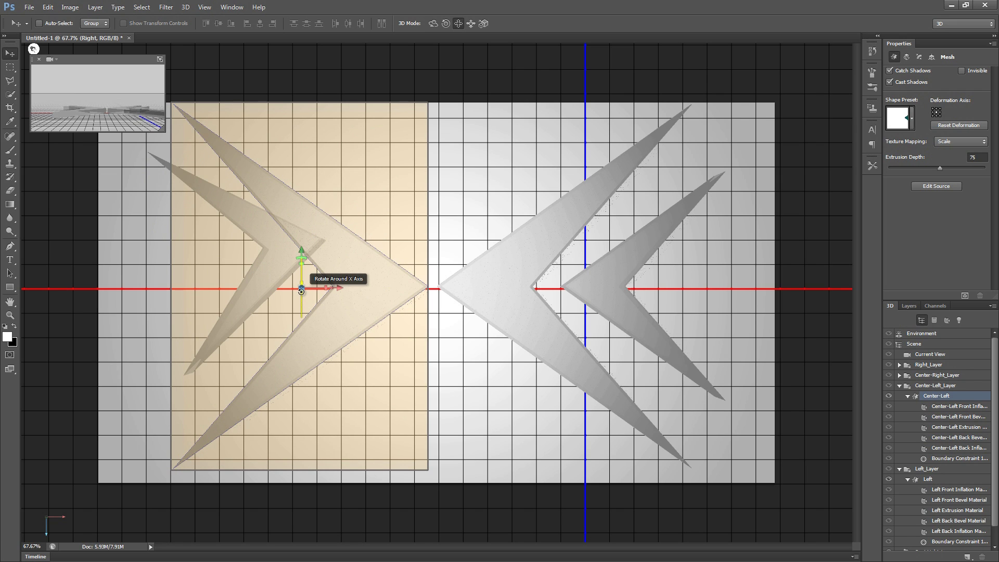
{"action": "left_click_drag", "start_coordinate": [300, 292], "coordinate": [305, 304]}
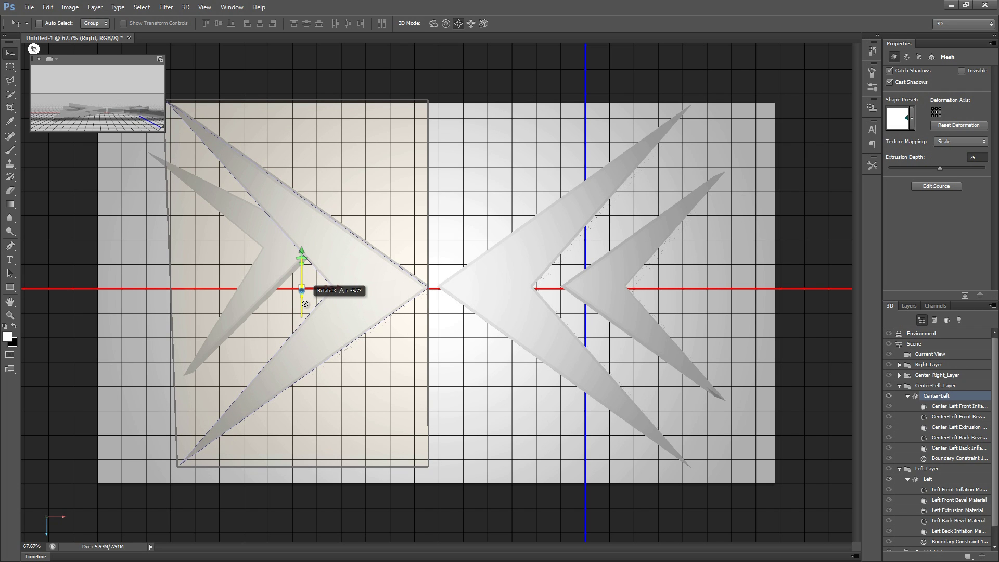
{"action": "left_click_drag", "start_coordinate": [305, 304], "coordinate": [305, 303]}
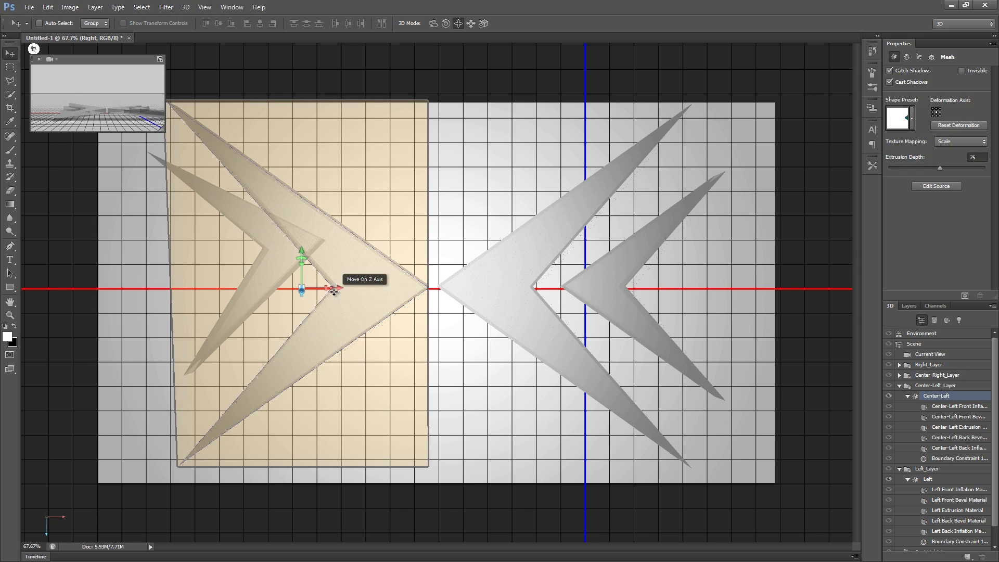
{"action": "left_click_drag", "start_coordinate": [304, 256], "coordinate": [307, 257]}
{"action": "key", "text": "ctrl+z"}
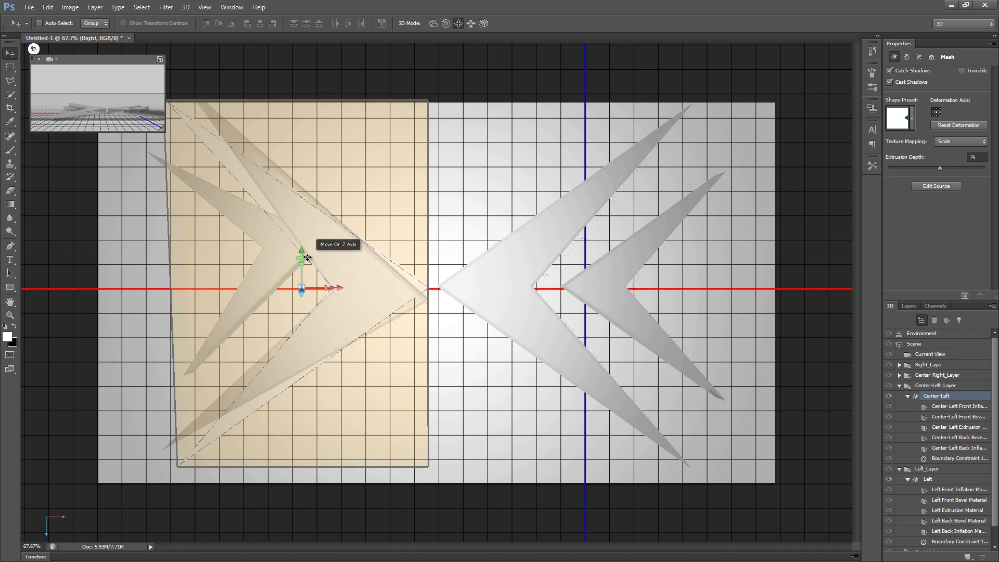
Tilt the center-left chevron slightly around its Y axis, enlarging the secondary view to judge the tilt against the ground plane.
{"action": "left_click_drag", "start_coordinate": [330, 288], "coordinate": [293, 295]}
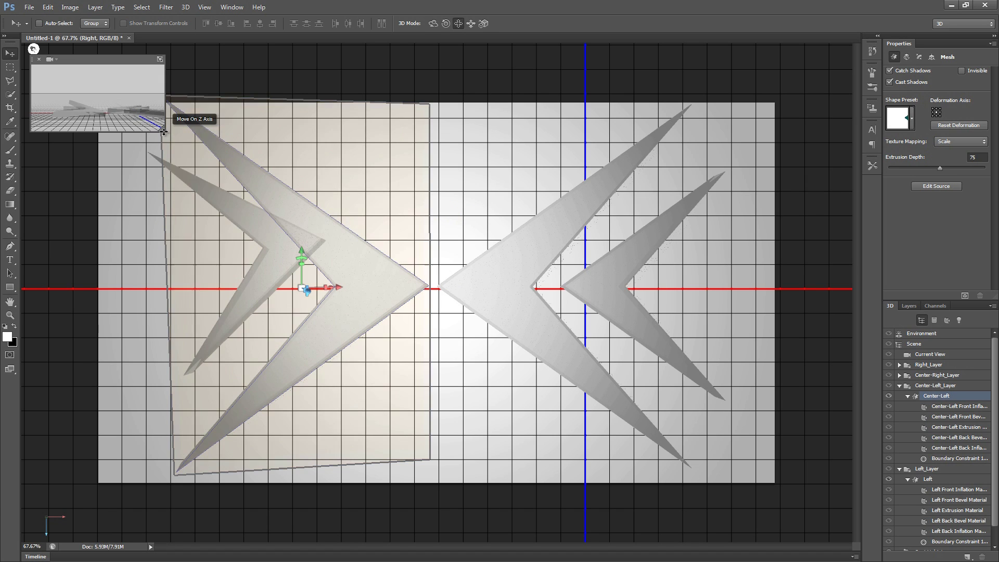
{"action": "left_click_drag", "start_coordinate": [168, 136], "coordinate": [324, 222]}
{"action": "left_click_drag", "start_coordinate": [173, 180], "coordinate": [173, 170]}
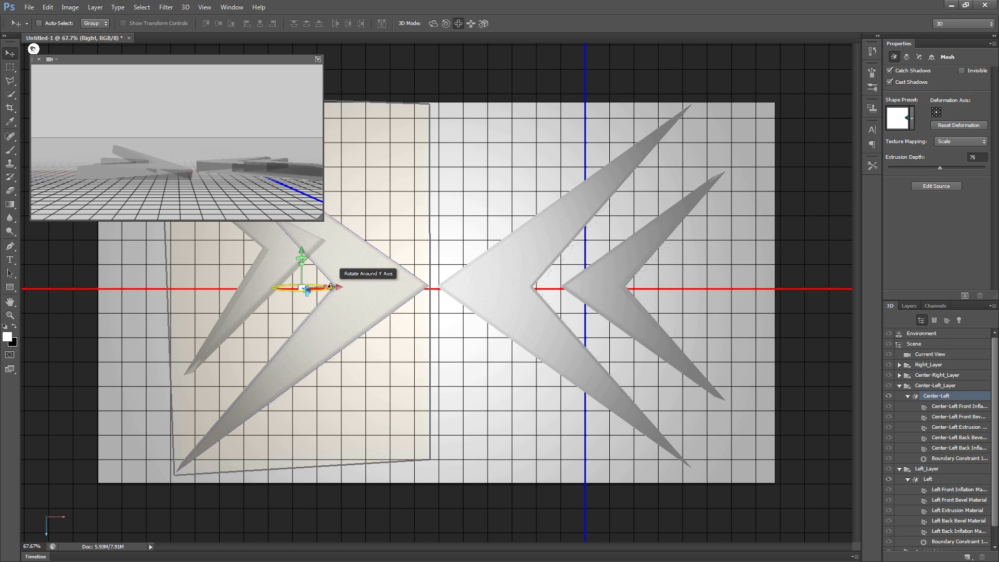
{"action": "mouse_move", "coordinate": [329, 287]}
{"action": "left_mouse_down"}
{"action": "mouse_move", "coordinate": [356, 282]}
{"action": "mouse_move", "coordinate": [347, 284]}
{"action": "left_mouse_up"}
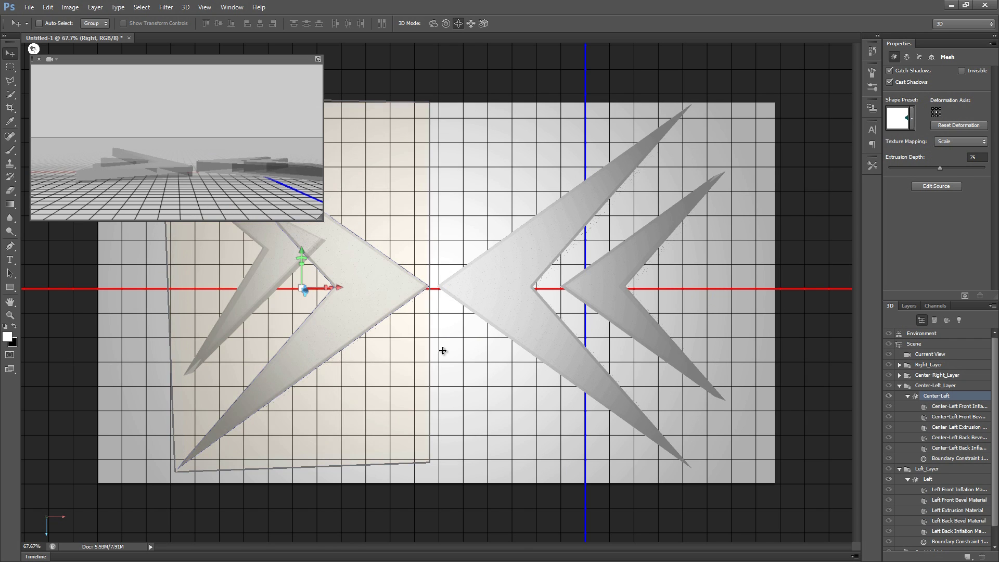
Tilt the center-left chevron slightly more around its Y axis, snapping it to the ground plane before and after the rotation.
{"action": "left_click", "coordinate": [994, 307]}
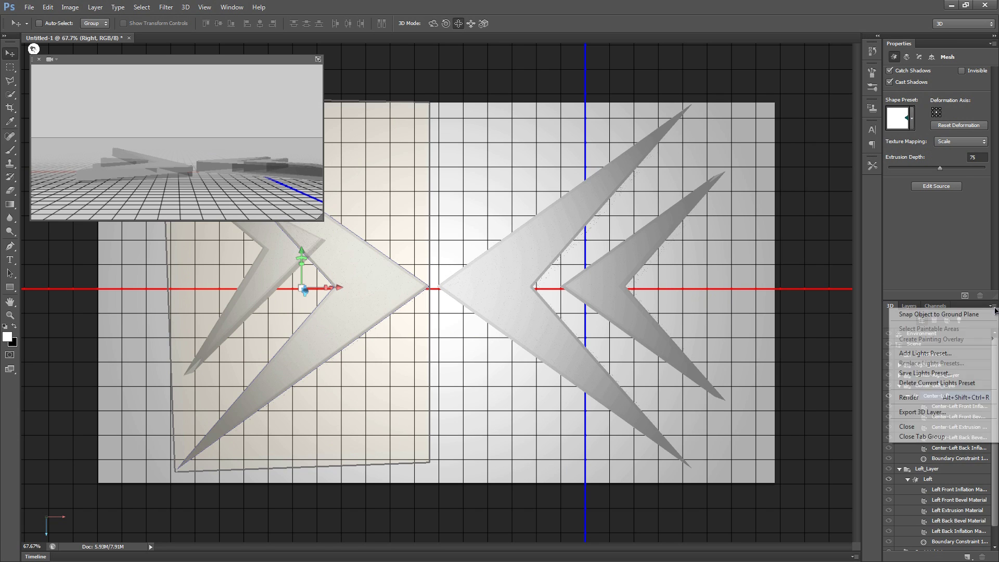
{"action": "left_click", "coordinate": [925, 315]}
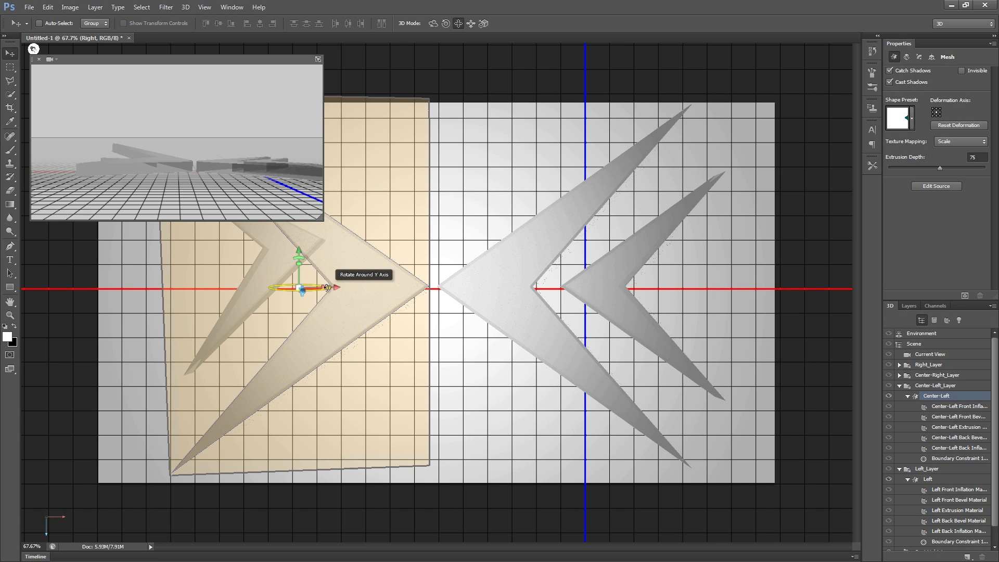
{"action": "left_click_drag", "start_coordinate": [328, 287], "coordinate": [323, 288]}
{"action": "left_click", "coordinate": [992, 305]}
{"action": "left_click", "coordinate": [937, 314]}
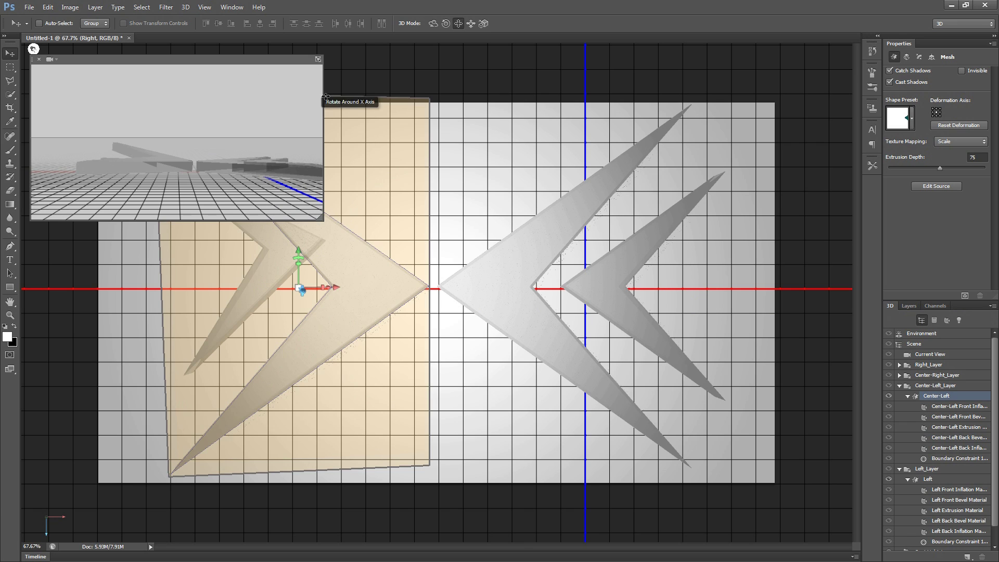
Examine how the four chevrons sit on the ground plane by orbiting and zooming the enlarged perspective view.
{"action": "left_click", "coordinate": [317, 60]}
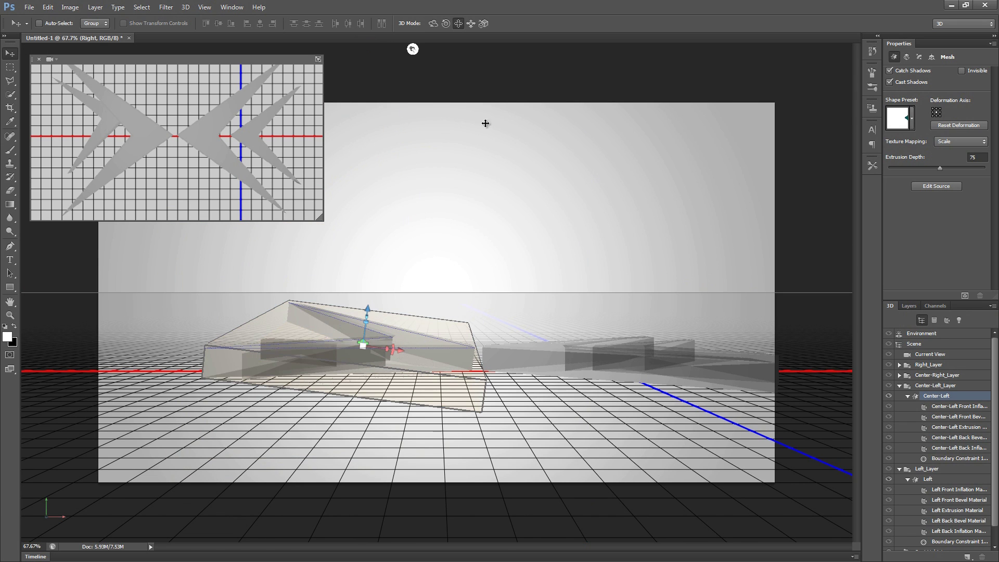
{"action": "left_click_drag", "start_coordinate": [200, 352], "coordinate": [267, 352]}
{"action": "key", "text": "ctrl+z"}
{"action": "left_click", "coordinate": [932, 354]}
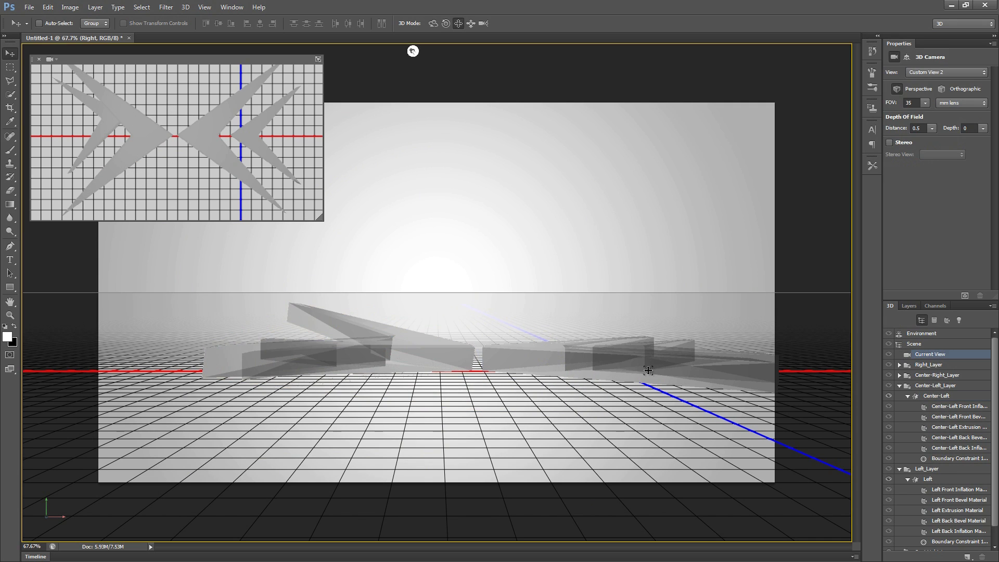
{"action": "left_click_drag", "start_coordinate": [363, 369], "coordinate": [526, 396]}
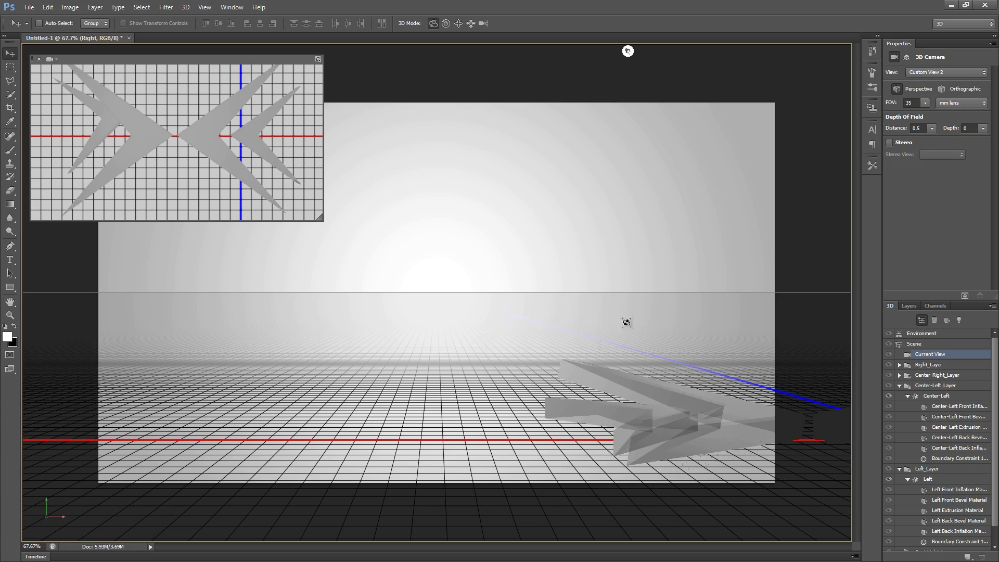
{"action": "left_click_drag", "start_coordinate": [641, 294], "coordinate": [545, 330]}
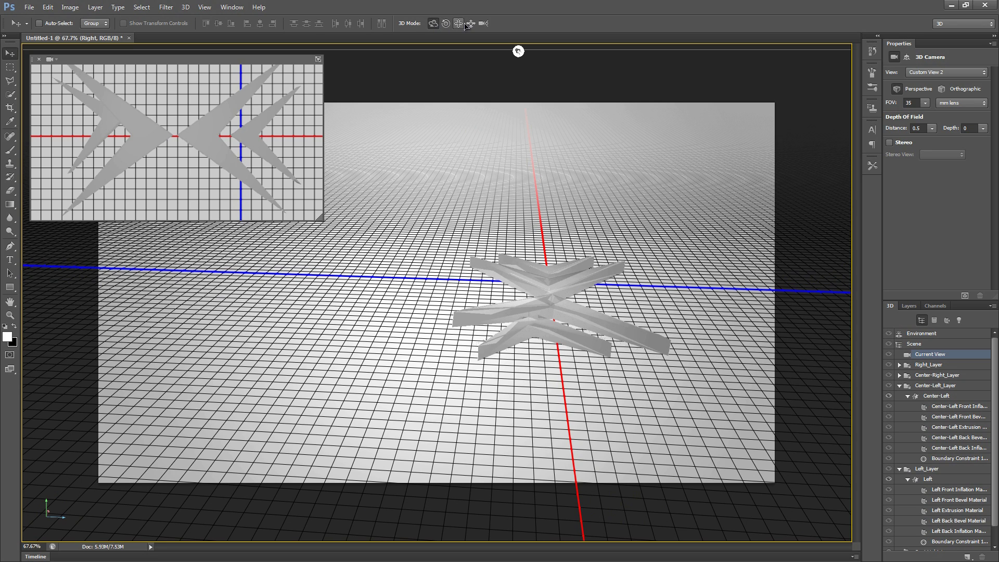
{"action": "left_click_drag", "start_coordinate": [638, 212], "coordinate": [495, 238]}
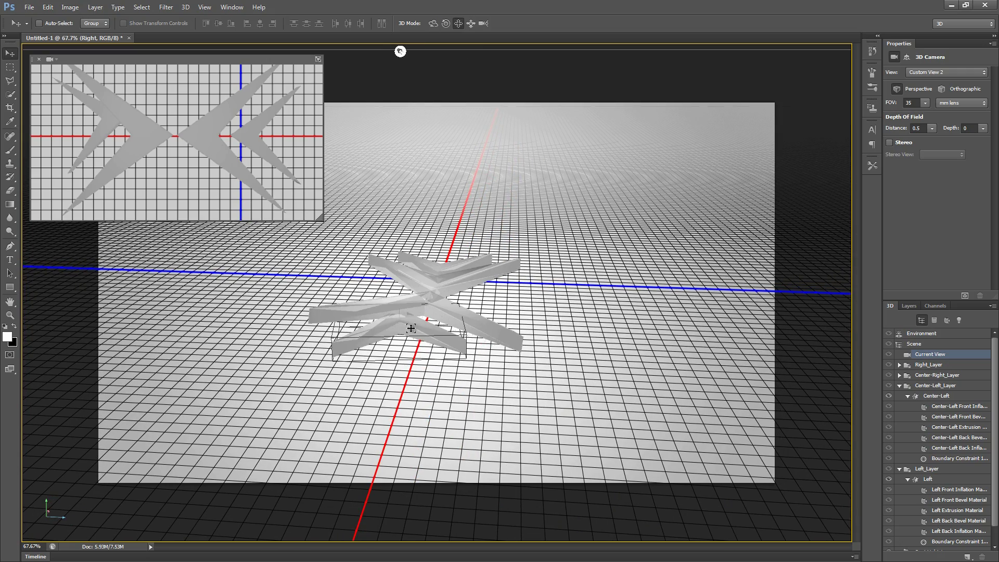
{"action": "scroll", "coordinate": [405, 330], "scroll_direction": "up", "scroll_amount": 5}
{"action": "scroll", "coordinate": [388, 323], "scroll_direction": "down", "scroll_amount": 1}
{"action": "scroll", "coordinate": [391, 316], "scroll_direction": "down", "scroll_amount": 2}
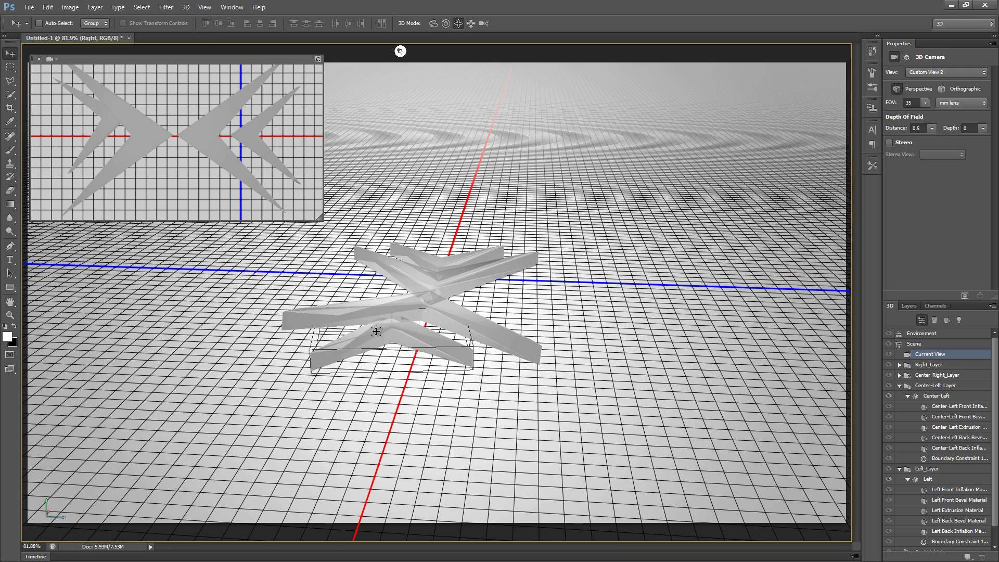
{"action": "left_click", "coordinate": [318, 60]}
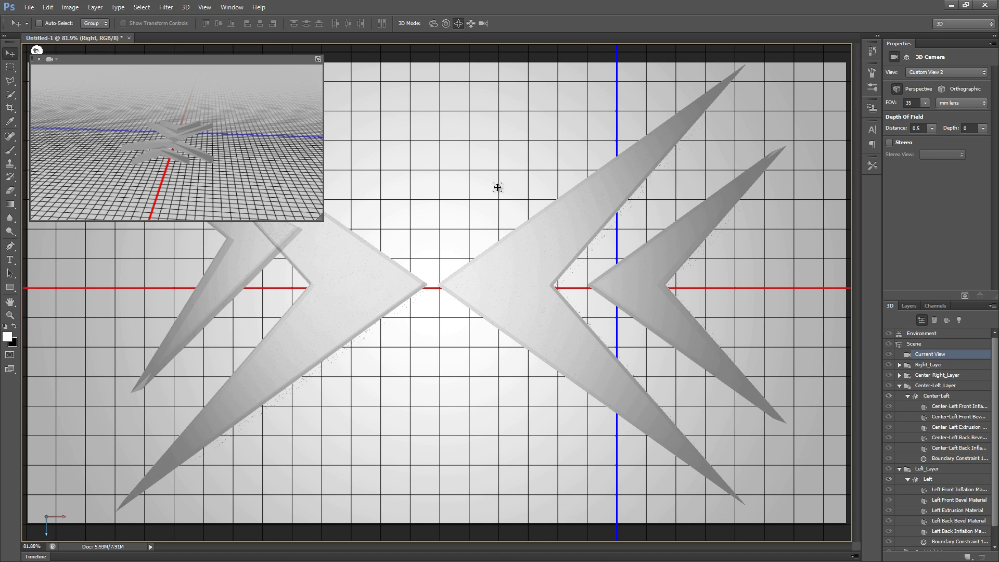
Rotate the right chevron clockwise around its Z axis to overlap the center-right chevron, and tilt it slightly around its Y axis.
{"action": "left_click_drag", "start_coordinate": [320, 219], "coordinate": [192, 137]}
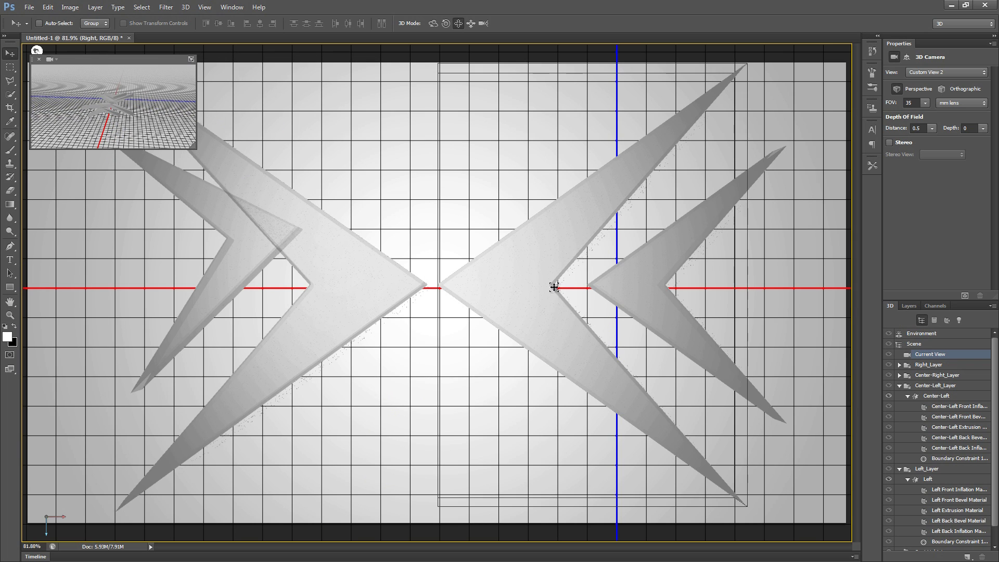
{"action": "left_click", "coordinate": [654, 292]}
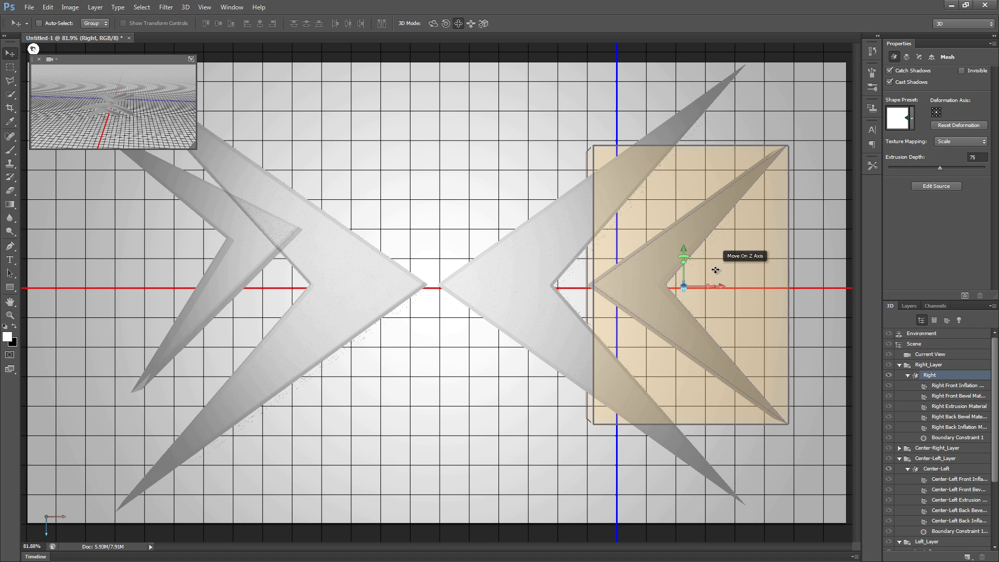
{"action": "left_click_drag", "start_coordinate": [692, 256], "coordinate": [683, 224]}
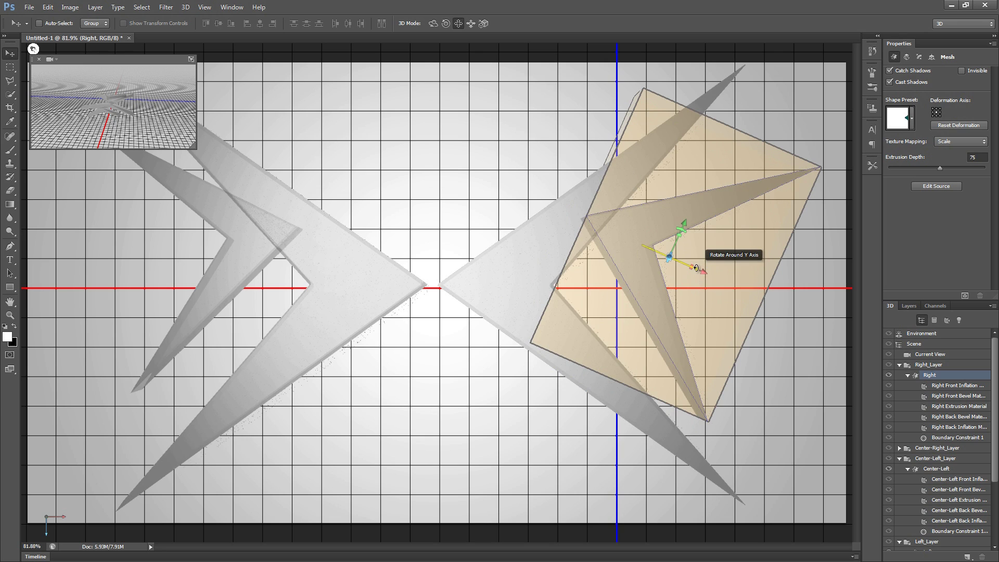
{"action": "left_click_drag", "start_coordinate": [700, 269], "coordinate": [675, 262]}
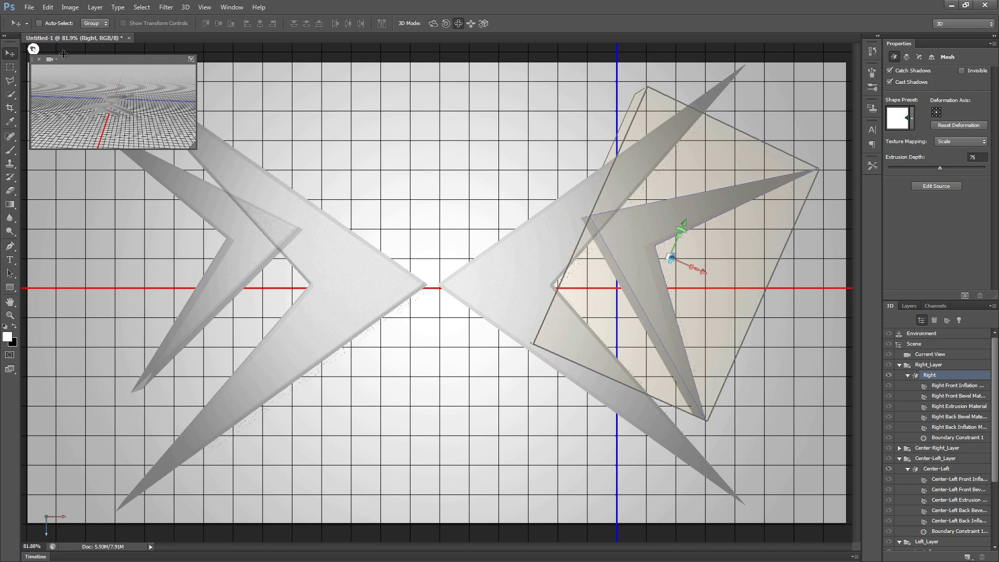
Set the secondary view to Front and enlarge it to inspect the right chevron's tilt, undoing the accidental shift of that chevron.
{"action": "left_click", "coordinate": [57, 61]}
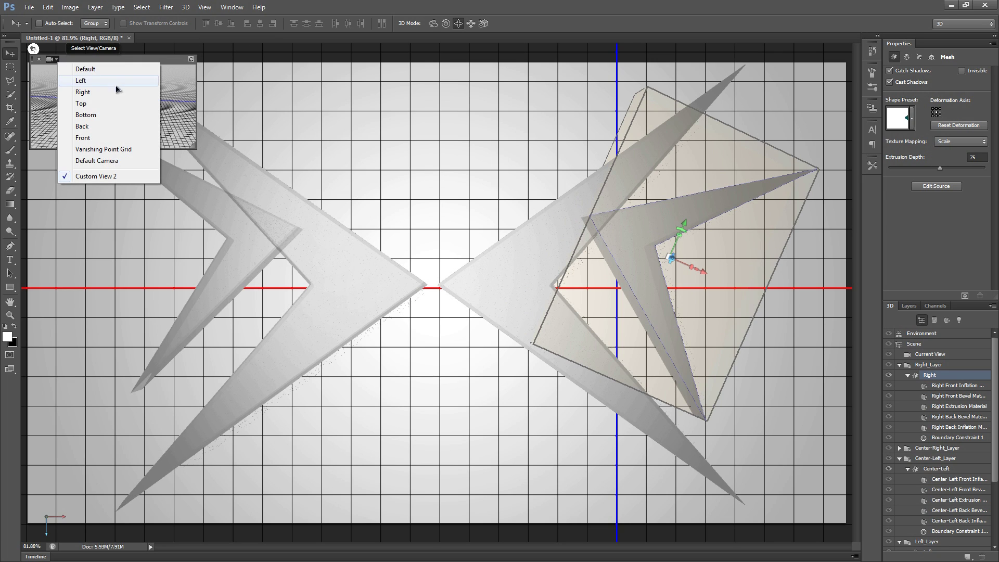
{"action": "left_click", "coordinate": [91, 138]}
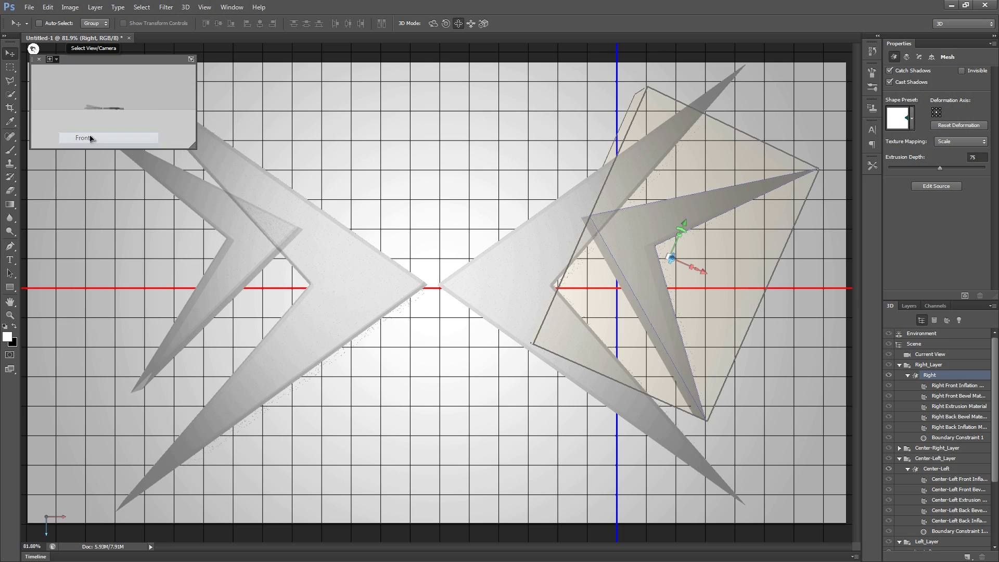
{"action": "left_click", "coordinate": [191, 59]}
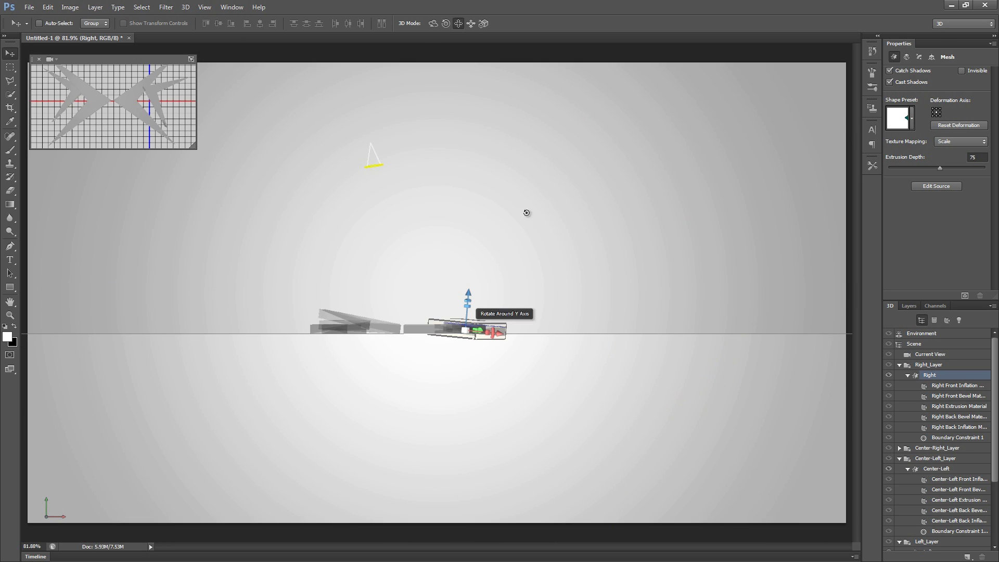
{"action": "left_click_drag", "start_coordinate": [505, 301], "coordinate": [510, 336]}
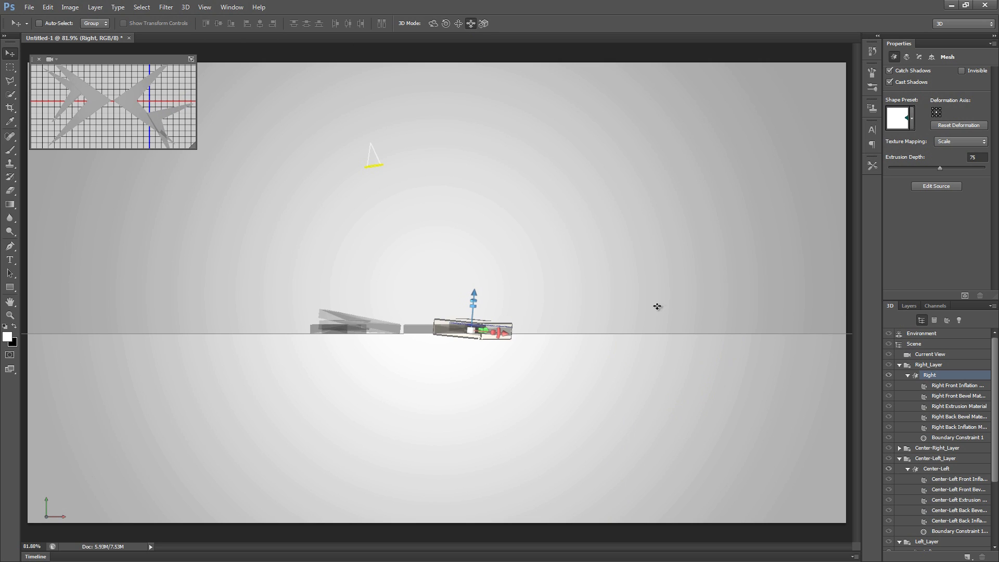
{"action": "key", "text": "ctrl+z"}
Orbit the camera around the chevrons to judge the right chevron's tilt against the ground plane, and return to the overhead view.
{"action": "left_click", "coordinate": [930, 354]}
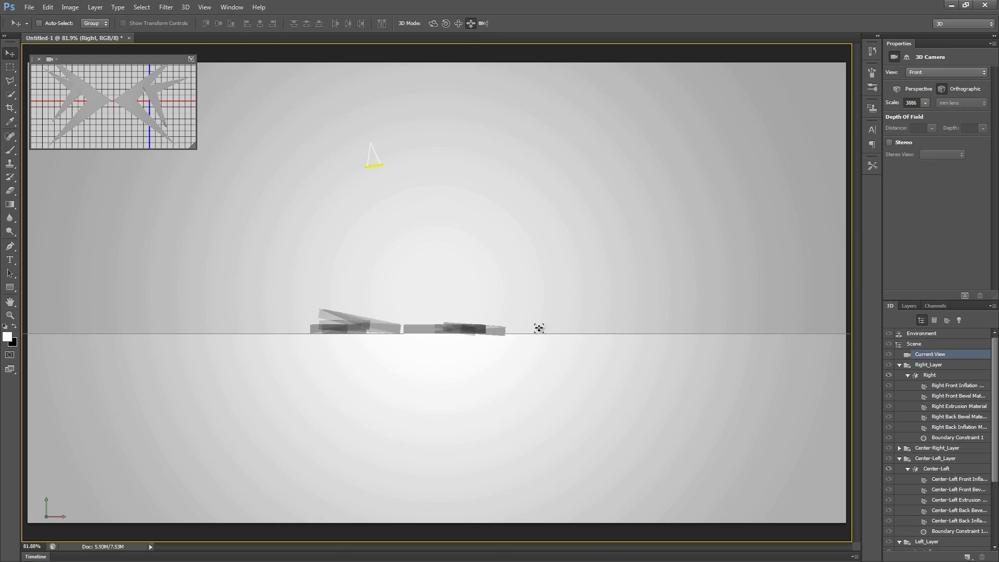
{"action": "mouse_move", "coordinate": [495, 309]}
{"action": "left_mouse_down"}
{"action": "mouse_move", "coordinate": [496, 321]}
{"action": "mouse_move", "coordinate": [517, 268]}
{"action": "mouse_move", "coordinate": [487, 343]}
{"action": "left_mouse_up"}
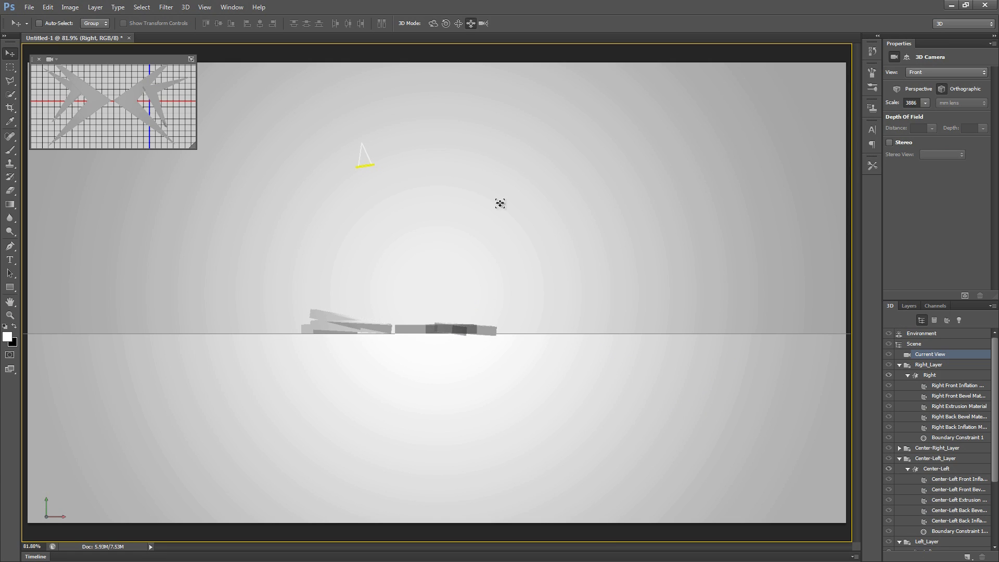
{"action": "left_click_drag", "start_coordinate": [498, 202], "coordinate": [490, 283]}
{"action": "left_click_drag", "start_coordinate": [513, 213], "coordinate": [508, 121]}
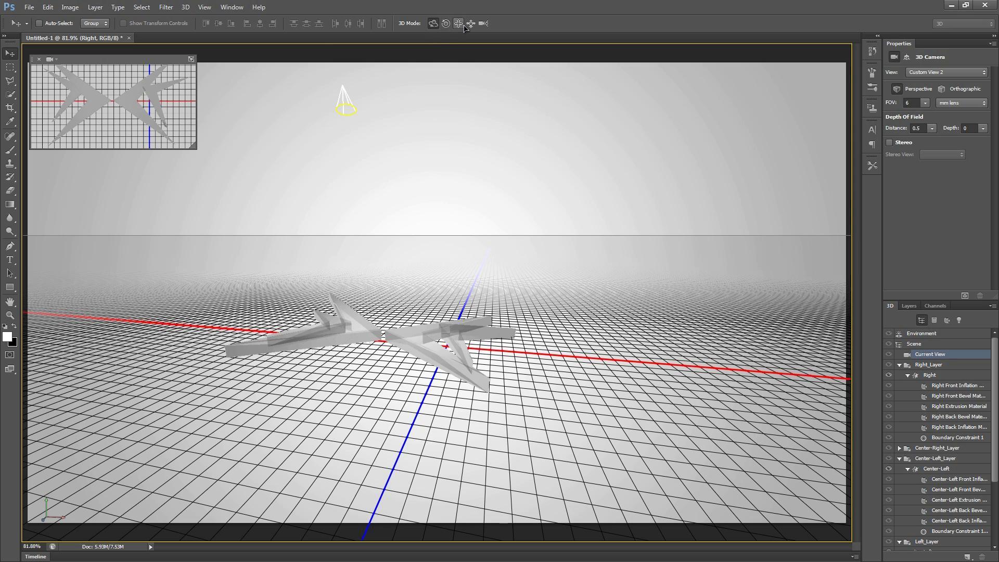
{"action": "left_click_drag", "start_coordinate": [521, 268], "coordinate": [501, 271]}
{"action": "key", "text": "ctrl+z"}
{"action": "left_click", "coordinate": [436, 28]}
{"action": "left_click_drag", "start_coordinate": [532, 315], "coordinate": [341, 298]}
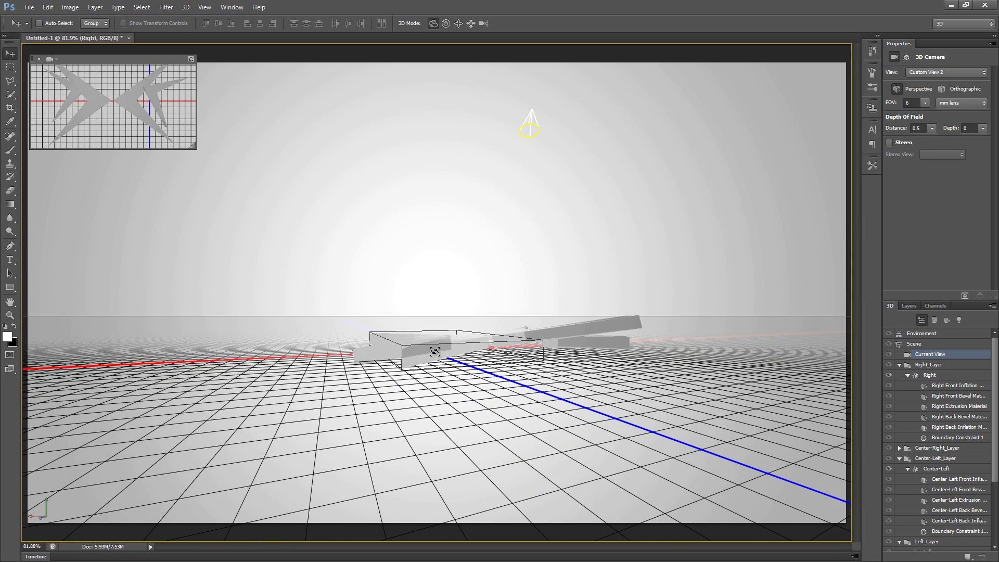
{"action": "left_click", "coordinate": [191, 59]}
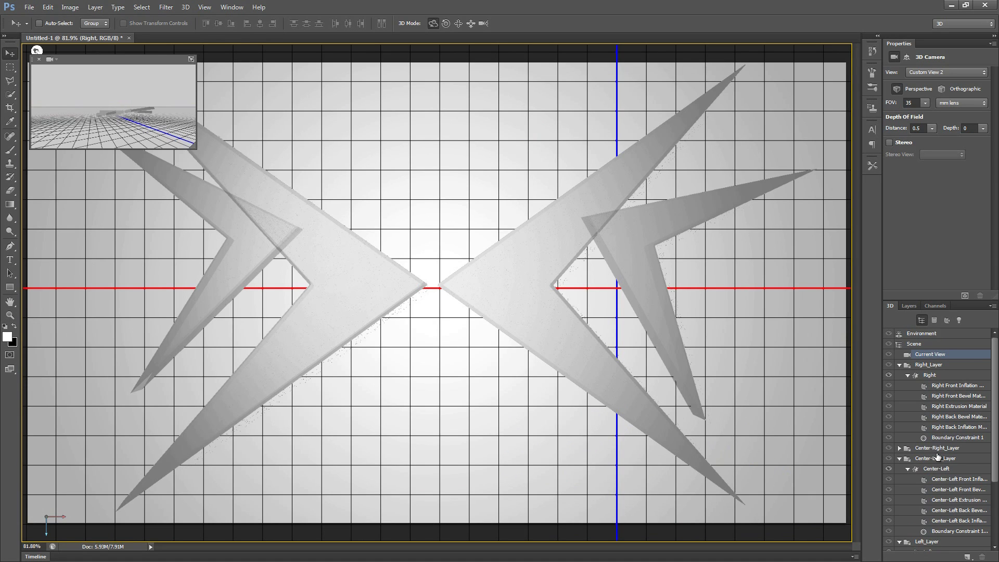
Select the right chevron, shift it outward along its own axis and tilt it further around its Y axis.
{"action": "left_click", "coordinate": [651, 272]}
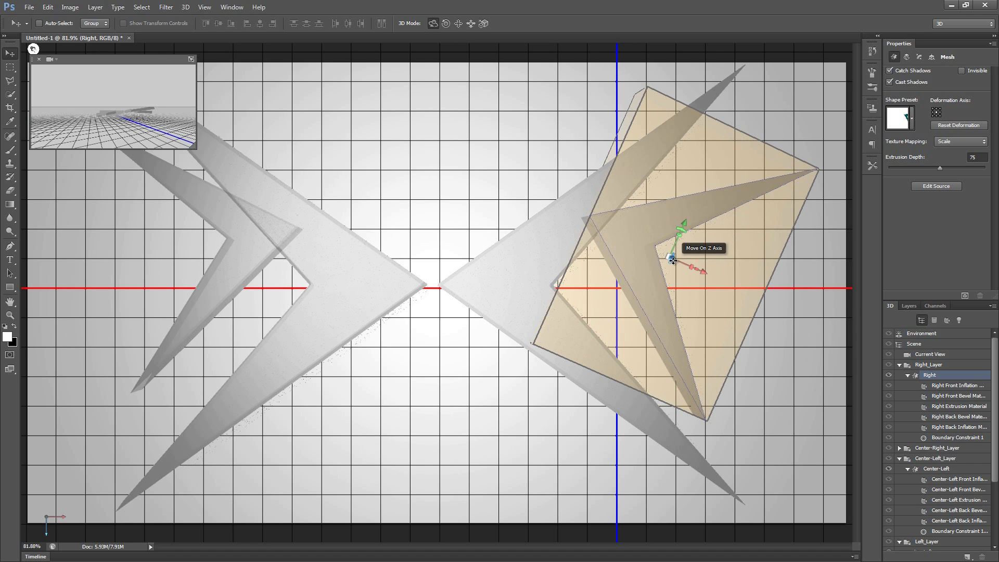
{"action": "left_click_drag", "start_coordinate": [672, 259], "coordinate": [697, 270]}
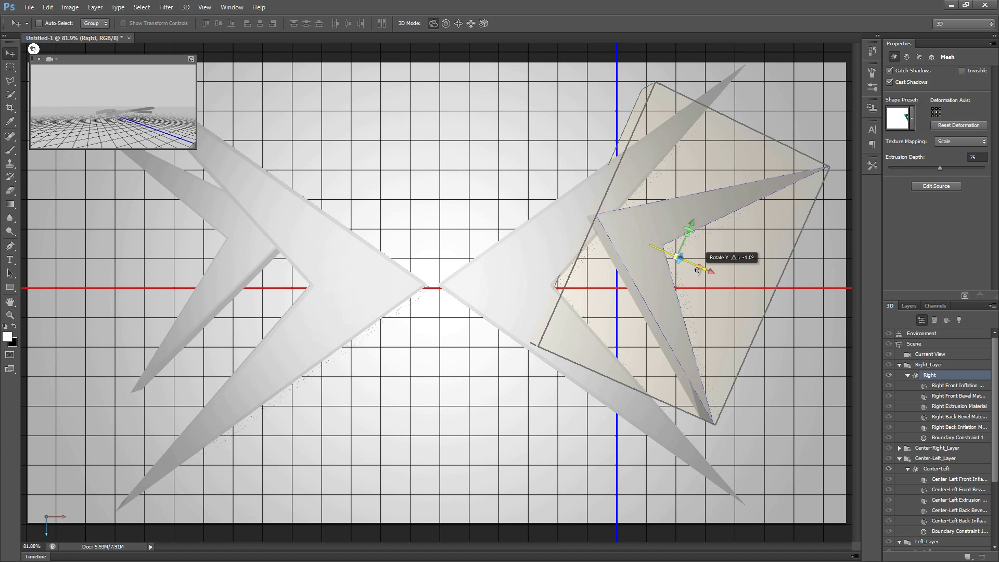
{"action": "left_click_drag", "start_coordinate": [709, 271], "coordinate": [700, 272]}
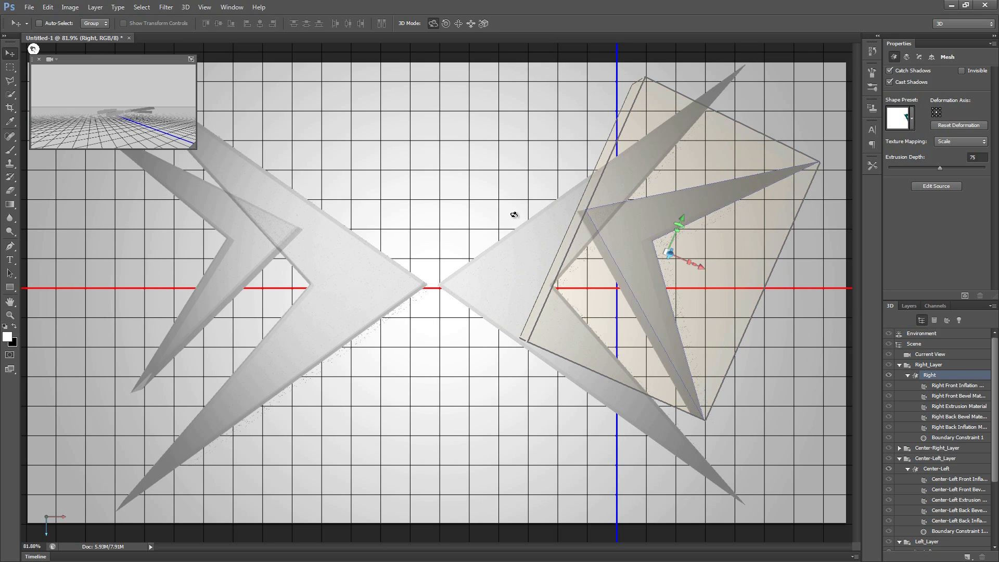
Nudge the right chevron back over the center-right chevron and snap it to the ground plane.
{"action": "left_click_drag", "start_coordinate": [682, 218], "coordinate": [680, 224]}
{"action": "left_click", "coordinate": [696, 272]}
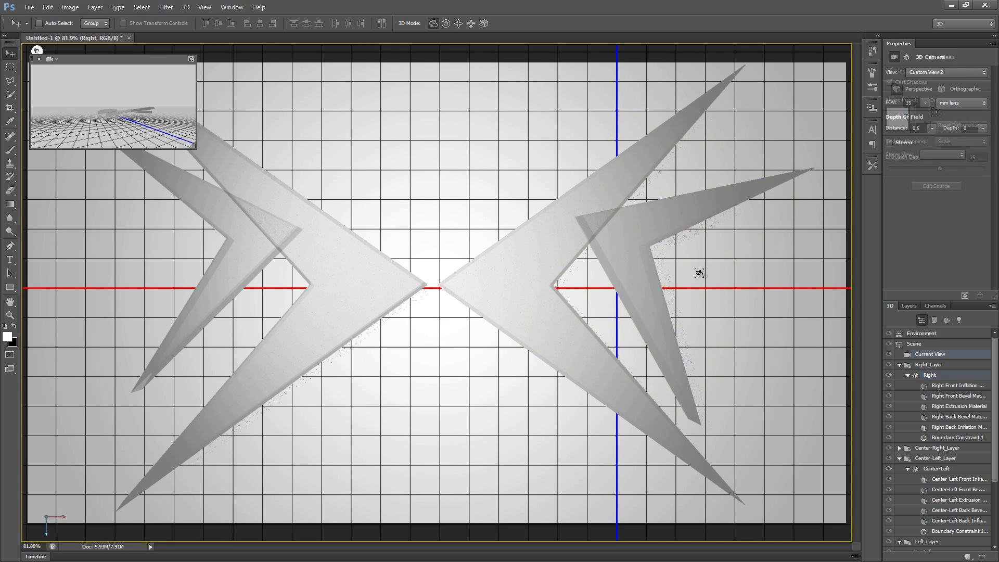
{"action": "left_click_drag", "start_coordinate": [693, 268], "coordinate": [572, 242]}
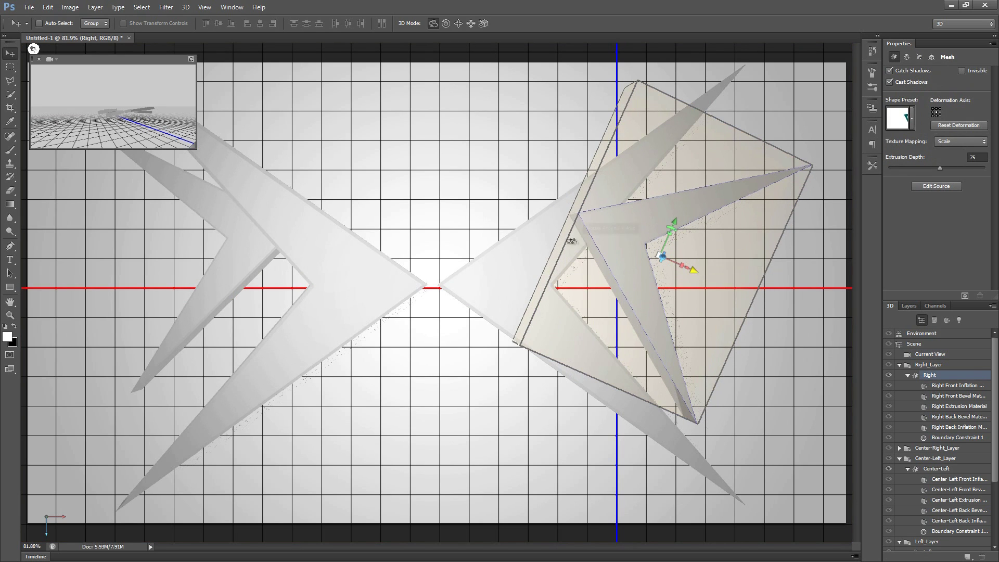
{"action": "left_click", "coordinate": [993, 306]}
{"action": "left_click", "coordinate": [931, 311]}
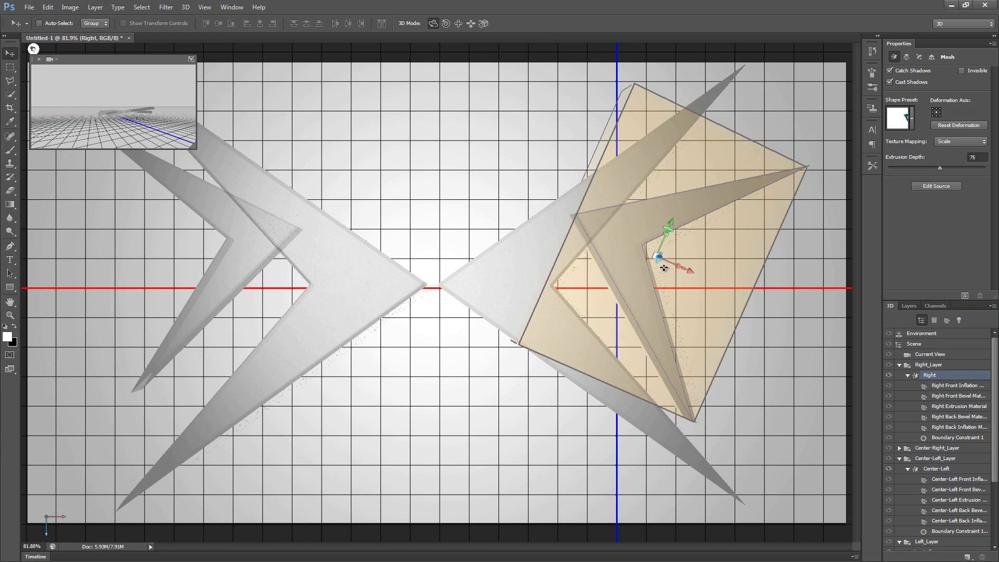
Inspect the overlap of the right and center-right chevrons up close from a low and a raised perspective angle.
{"action": "left_click", "coordinate": [191, 59]}
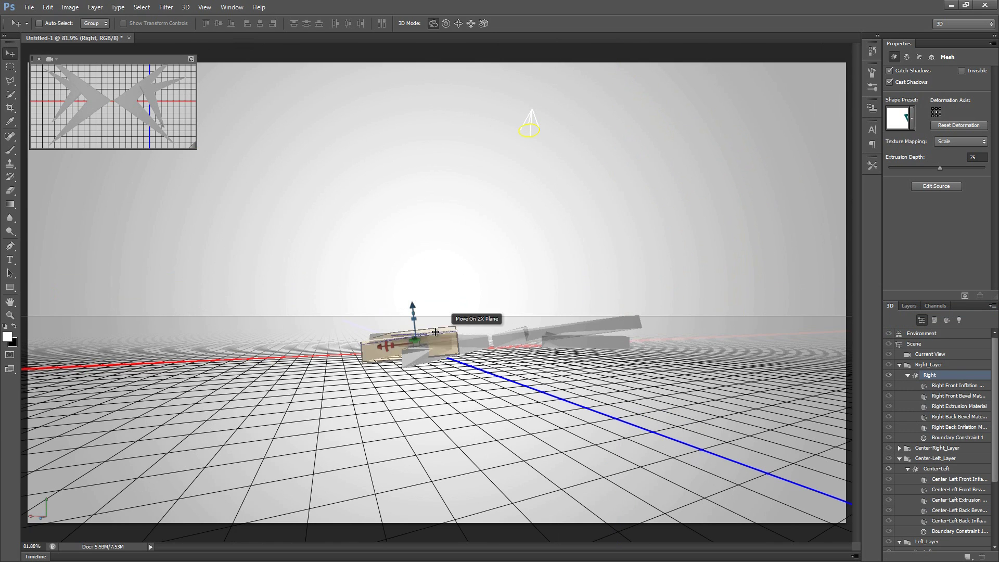
{"action": "scroll", "coordinate": [428, 390], "scroll_direction": "up", "scroll_amount": 5}
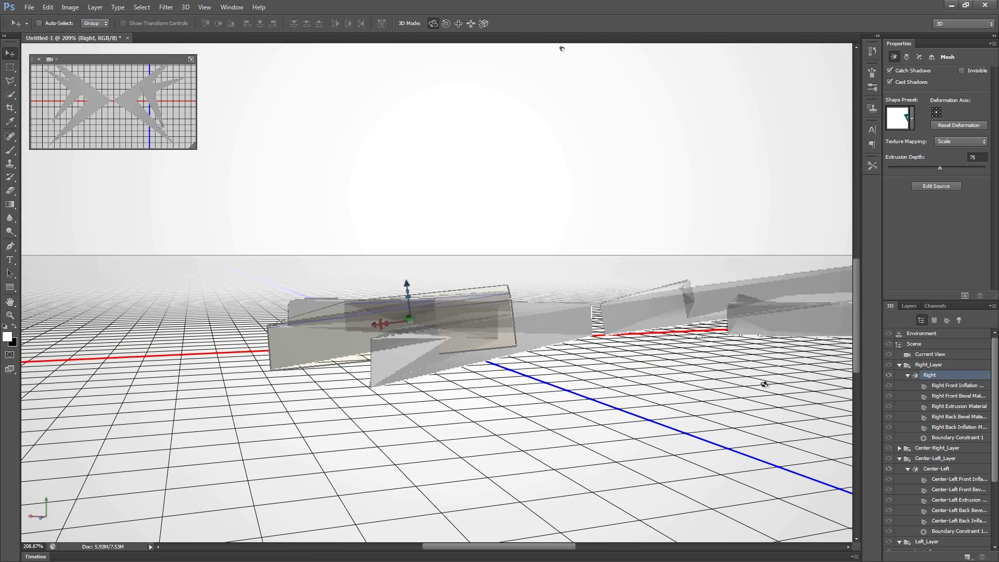
{"action": "left_click", "coordinate": [499, 214]}
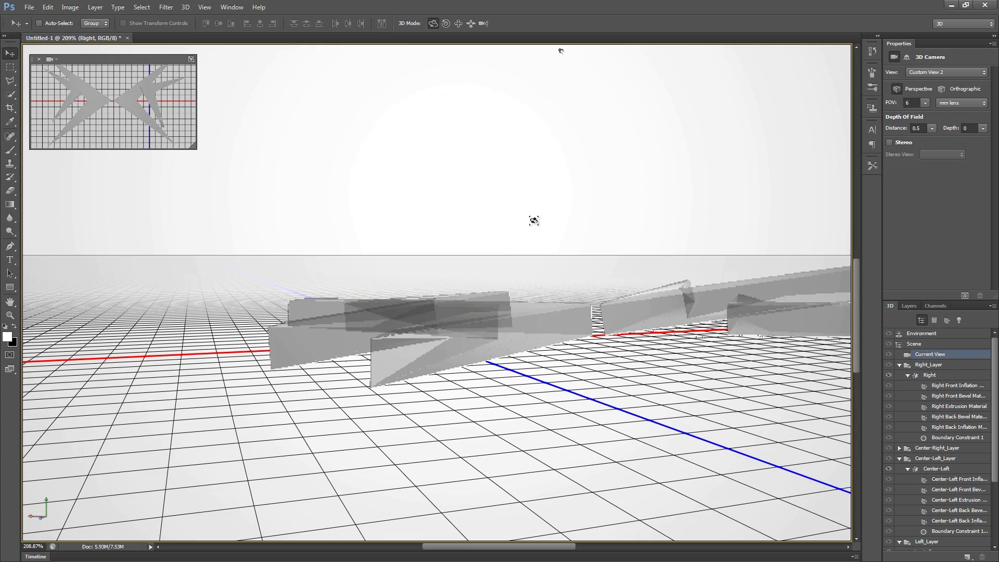
{"action": "left_click_drag", "start_coordinate": [441, 138], "coordinate": [449, 148]}
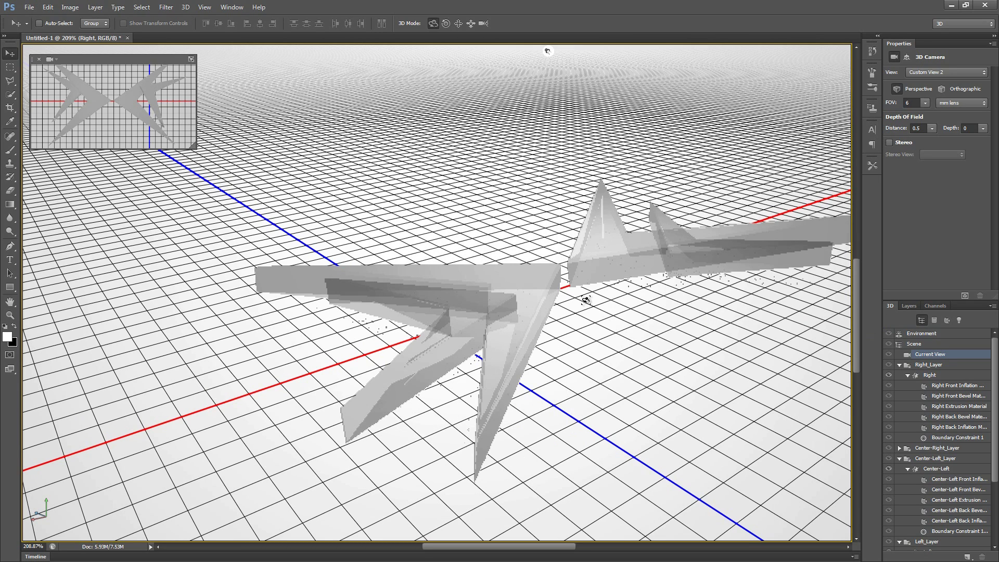
{"action": "left_click", "coordinate": [190, 60]}
{"action": "scroll", "coordinate": [504, 285], "scroll_direction": "down", "scroll_amount": 5}
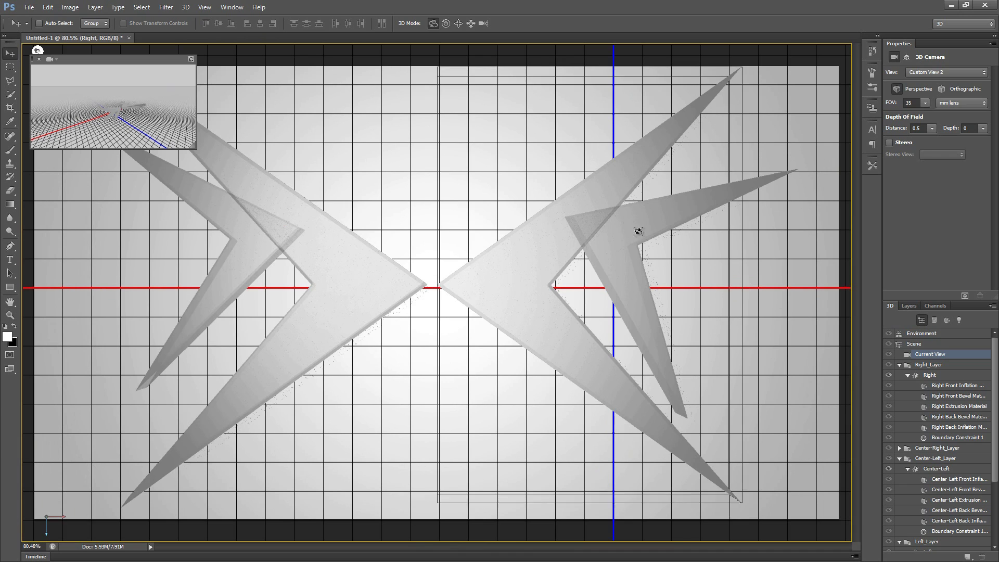
Select the right chevron and rotate it in the overhead view so it stands more upright beside the center-right chevron.
{"action": "left_click", "coordinate": [616, 241]}
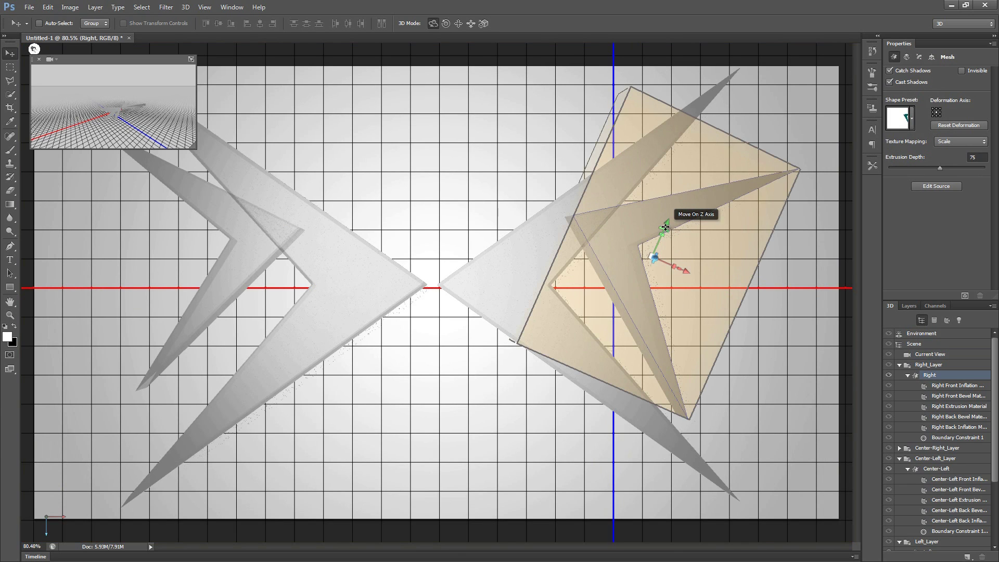
{"action": "left_click_drag", "start_coordinate": [663, 229], "coordinate": [656, 229]}
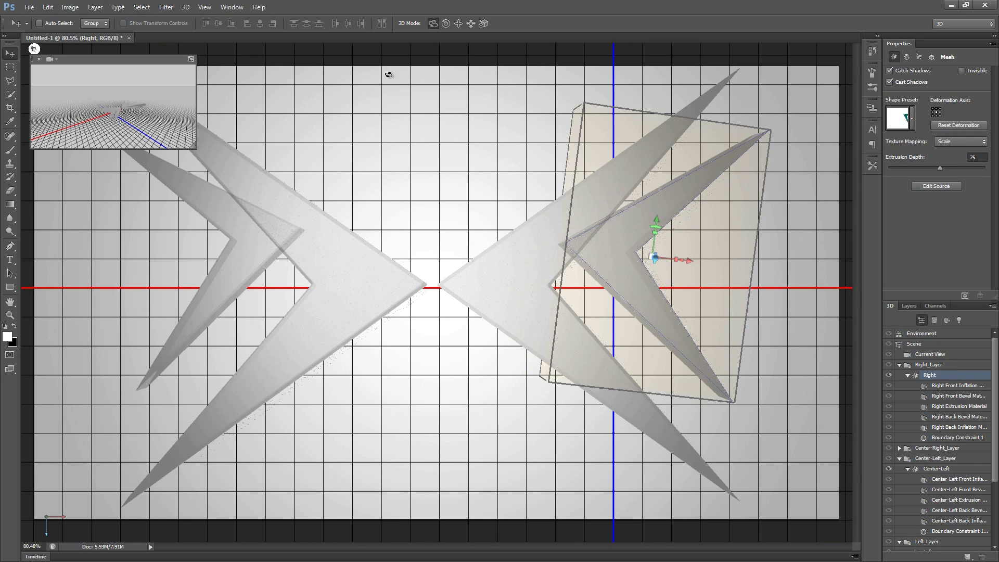
Orbit and pan the current camera to a raised perspective that frames all four chevrons, and run a short test render.
{"action": "left_click", "coordinate": [939, 356]}
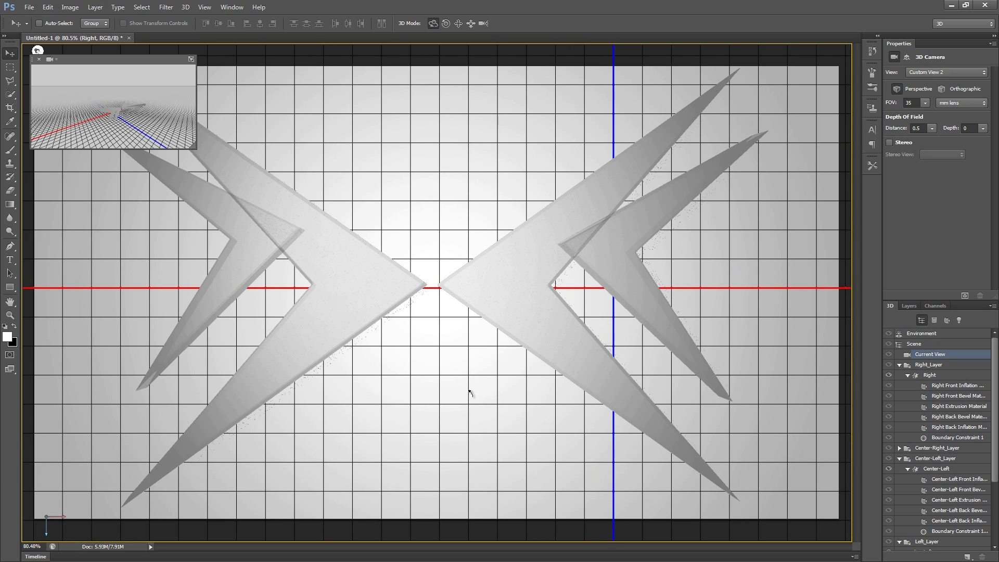
{"action": "left_click_drag", "start_coordinate": [467, 385], "coordinate": [455, 355]}
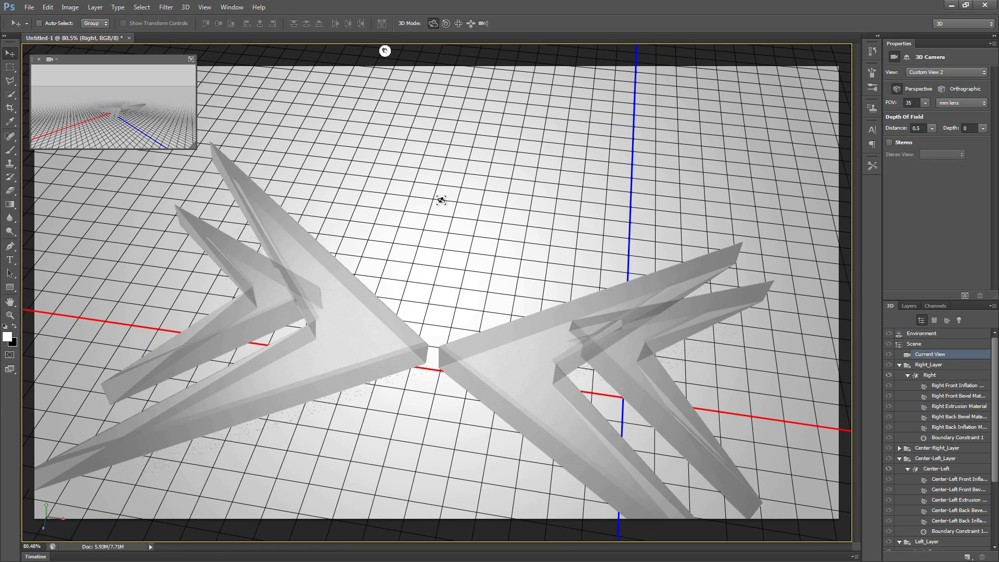
{"action": "left_click", "coordinate": [458, 23]}
{"action": "left_click_drag", "start_coordinate": [480, 178], "coordinate": [493, 147]}
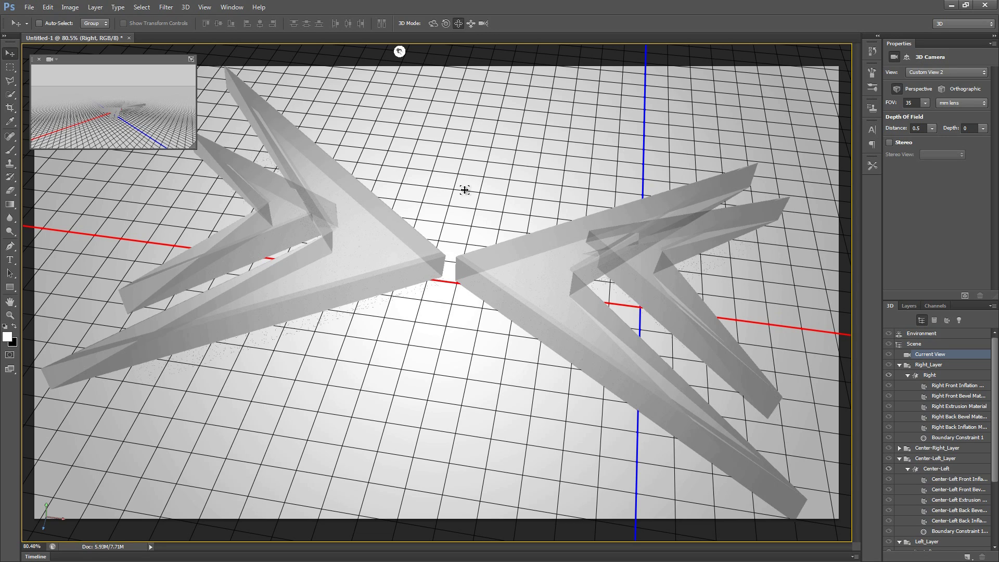
{"action": "left_click", "coordinate": [966, 297]}
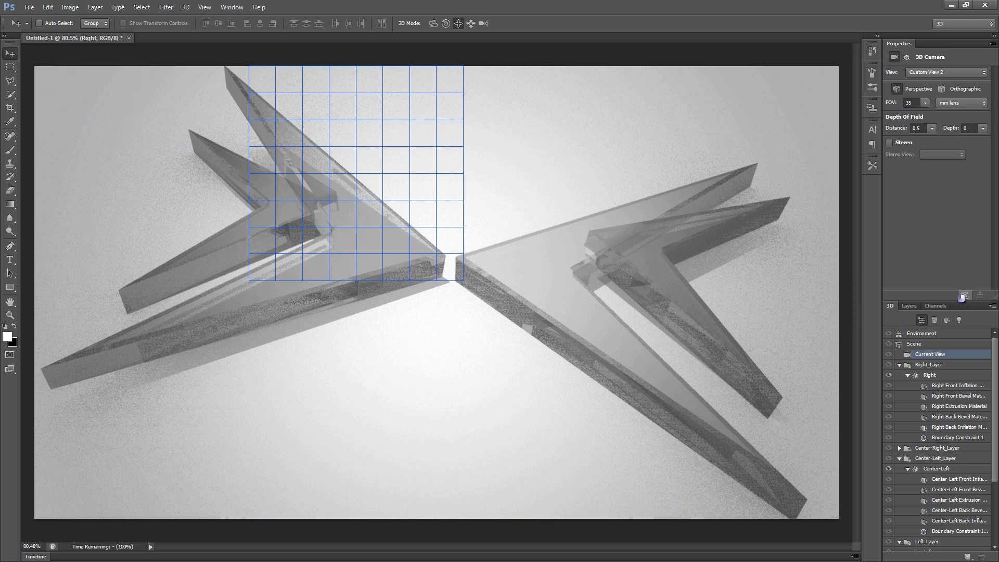
{"action": "left_click", "coordinate": [965, 296]}
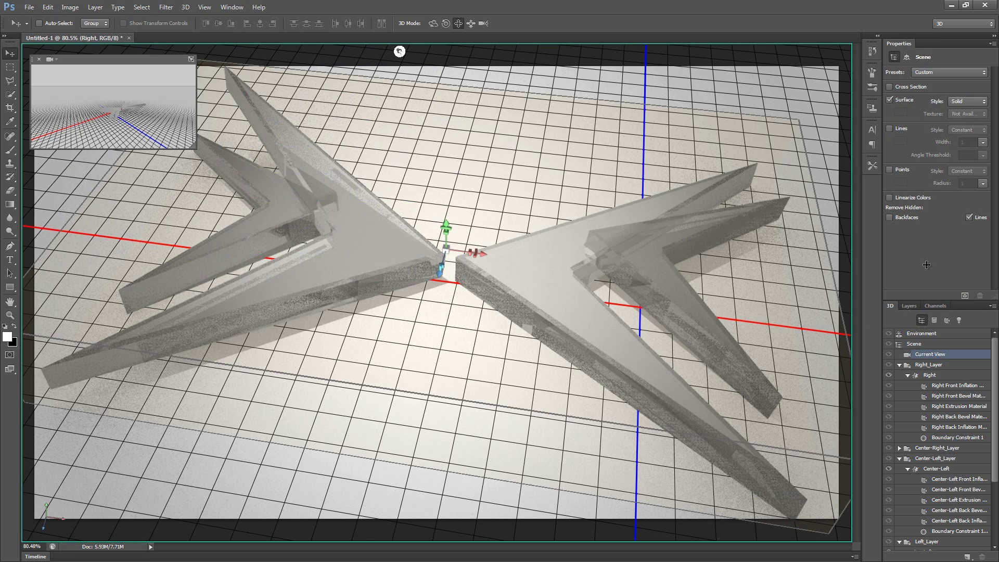
Switch to the BG layer to examine the rendered chevrons without the 3D grid, and reselect the Right layer.
{"action": "left_click", "coordinate": [914, 344]}
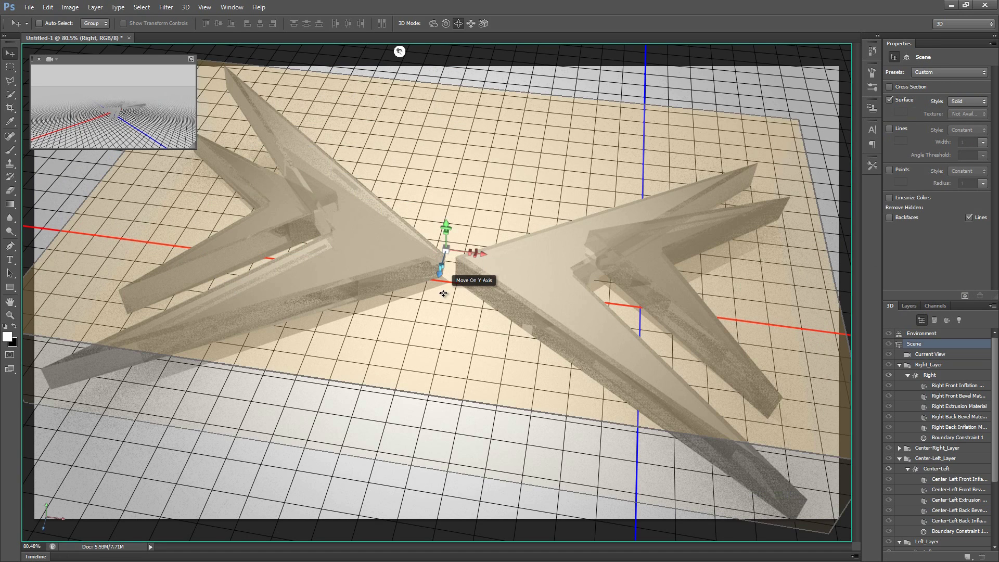
{"action": "left_click", "coordinate": [910, 306]}
{"action": "left_click", "coordinate": [927, 378]}
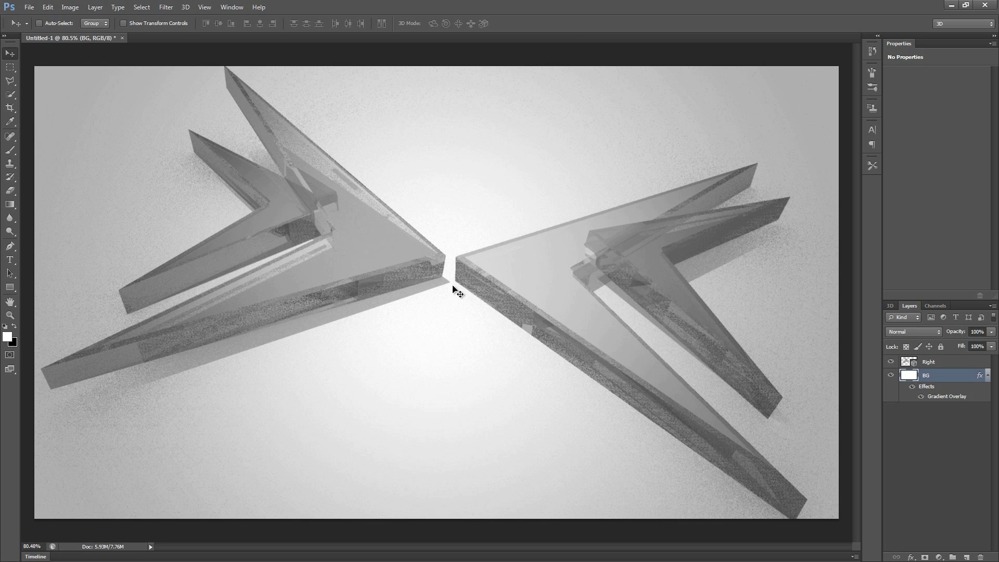
{"action": "left_click", "coordinate": [890, 305]}
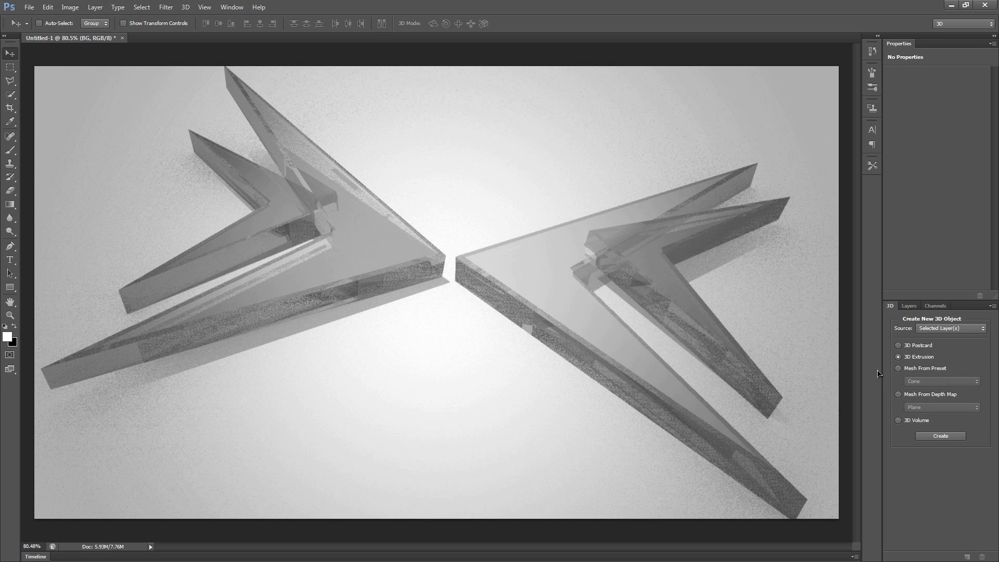
{"action": "left_click", "coordinate": [909, 305]}
{"action": "left_click", "coordinate": [935, 364]}
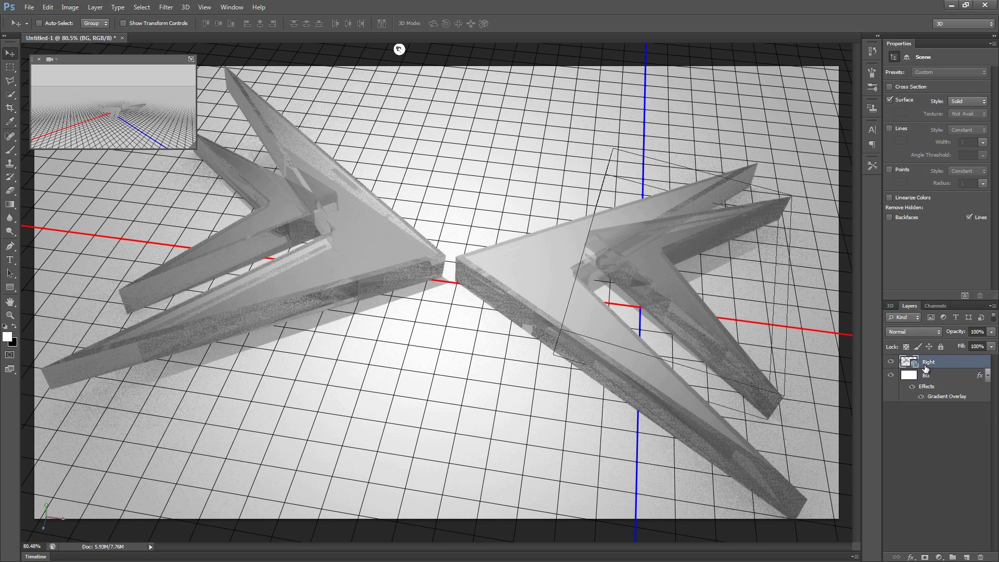
Set the shadow softness of Spot Light 1 to 100% and start a new render.
{"action": "left_click", "coordinate": [891, 306]}
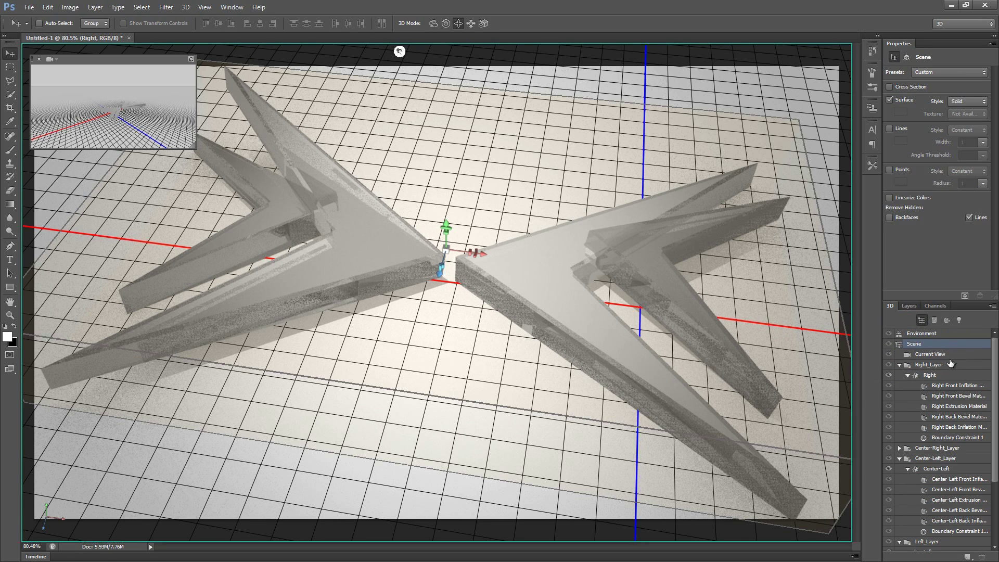
{"action": "scroll", "coordinate": [945, 437], "scroll_direction": "down", "scroll_amount": 3}
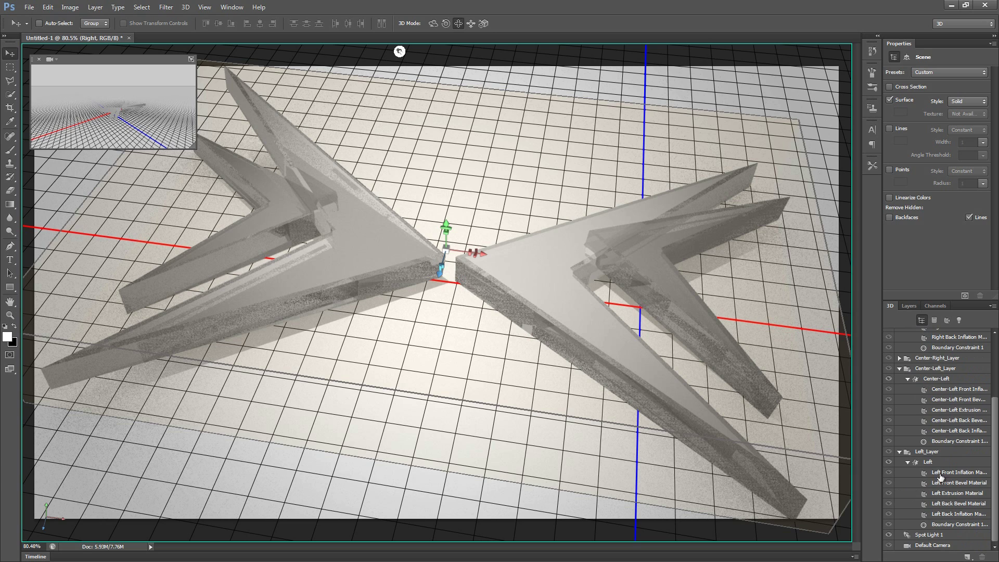
{"action": "left_click", "coordinate": [934, 535]}
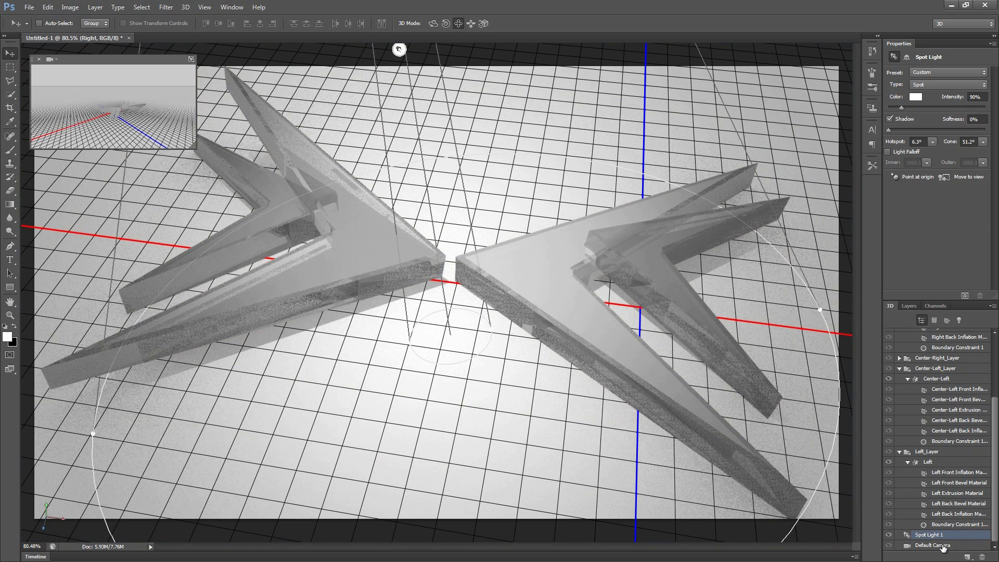
{"action": "left_click_drag", "start_coordinate": [890, 130], "coordinate": [989, 135]}
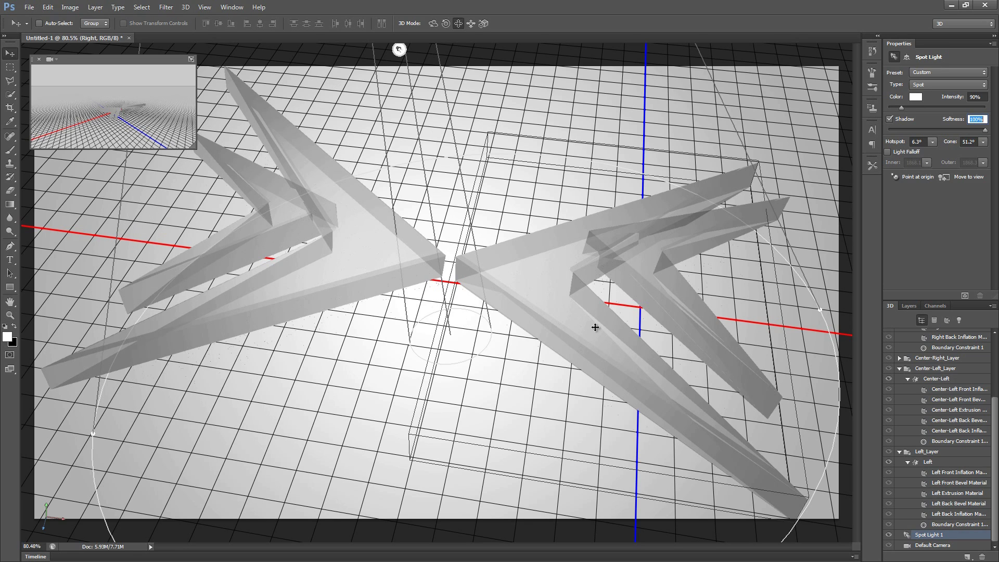
{"action": "left_click", "coordinate": [965, 296]}
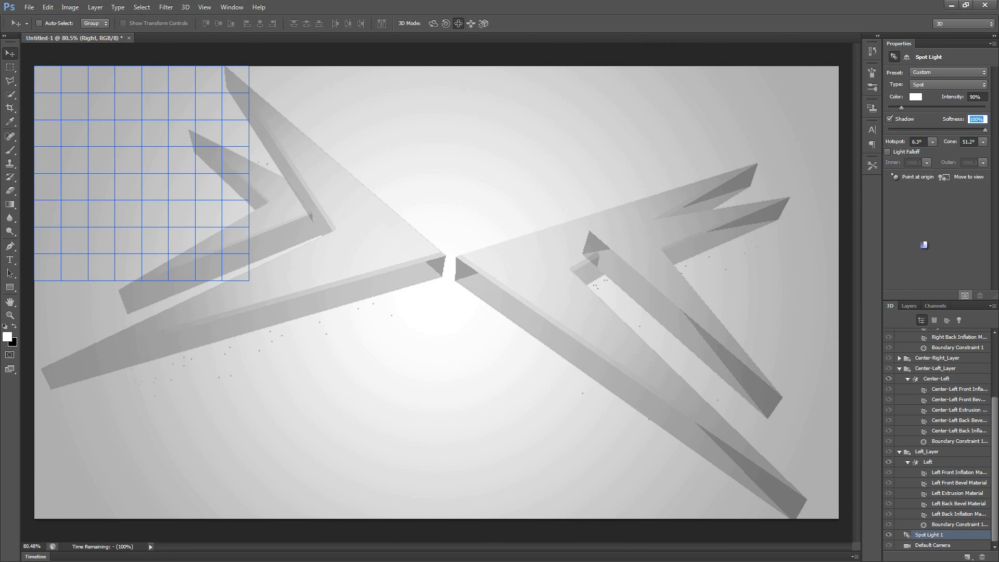